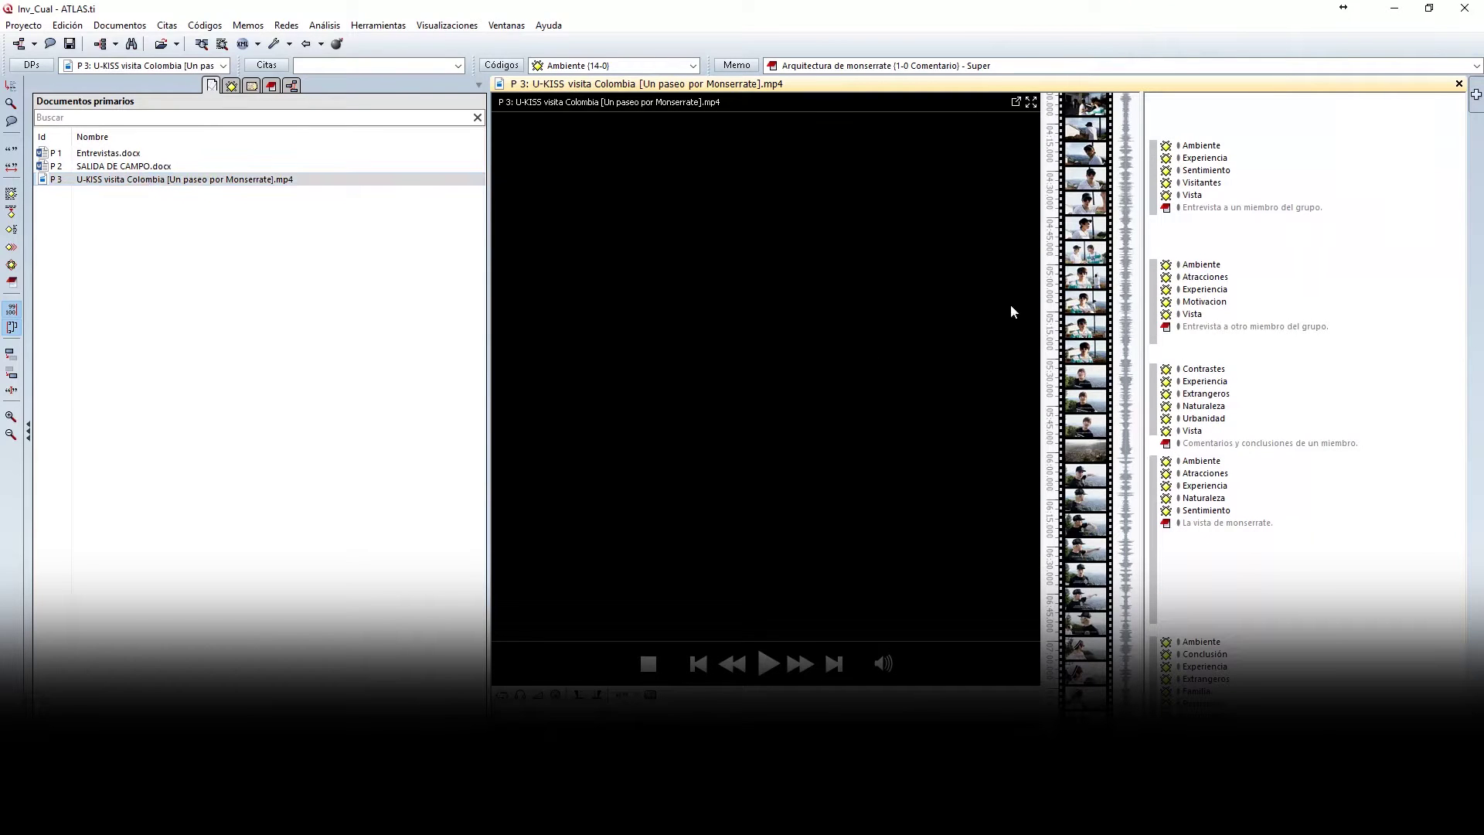
Play a short part of the U-KISS Monserrate video, pause it, and review the codes beside its timeline.
{"action": "scroll", "coordinate": [1125, 379], "scroll_direction": "up", "scroll_amount": 4}
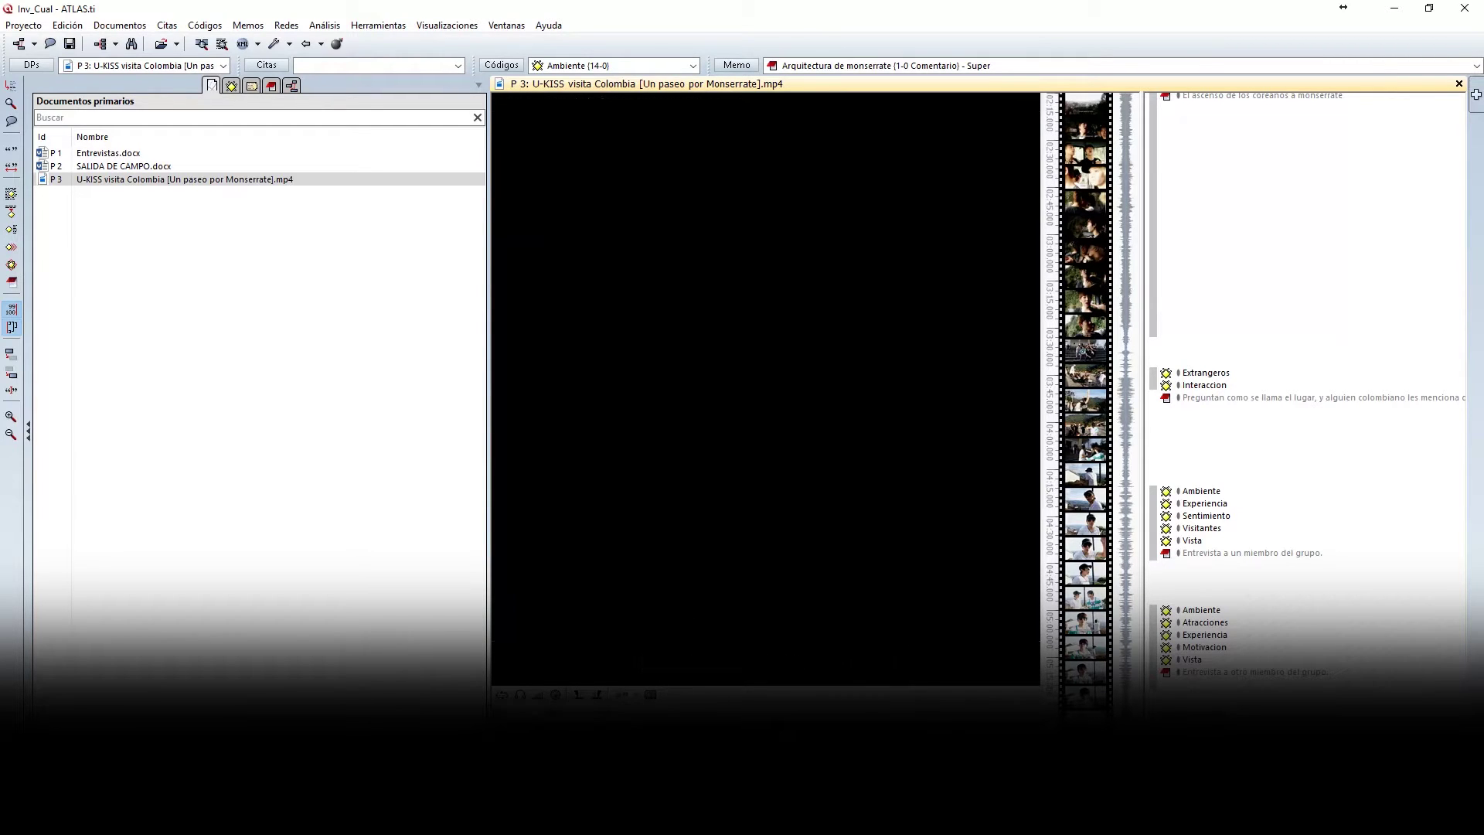
{"action": "left_click", "coordinate": [770, 665]}
{"action": "left_click", "coordinate": [770, 664]}
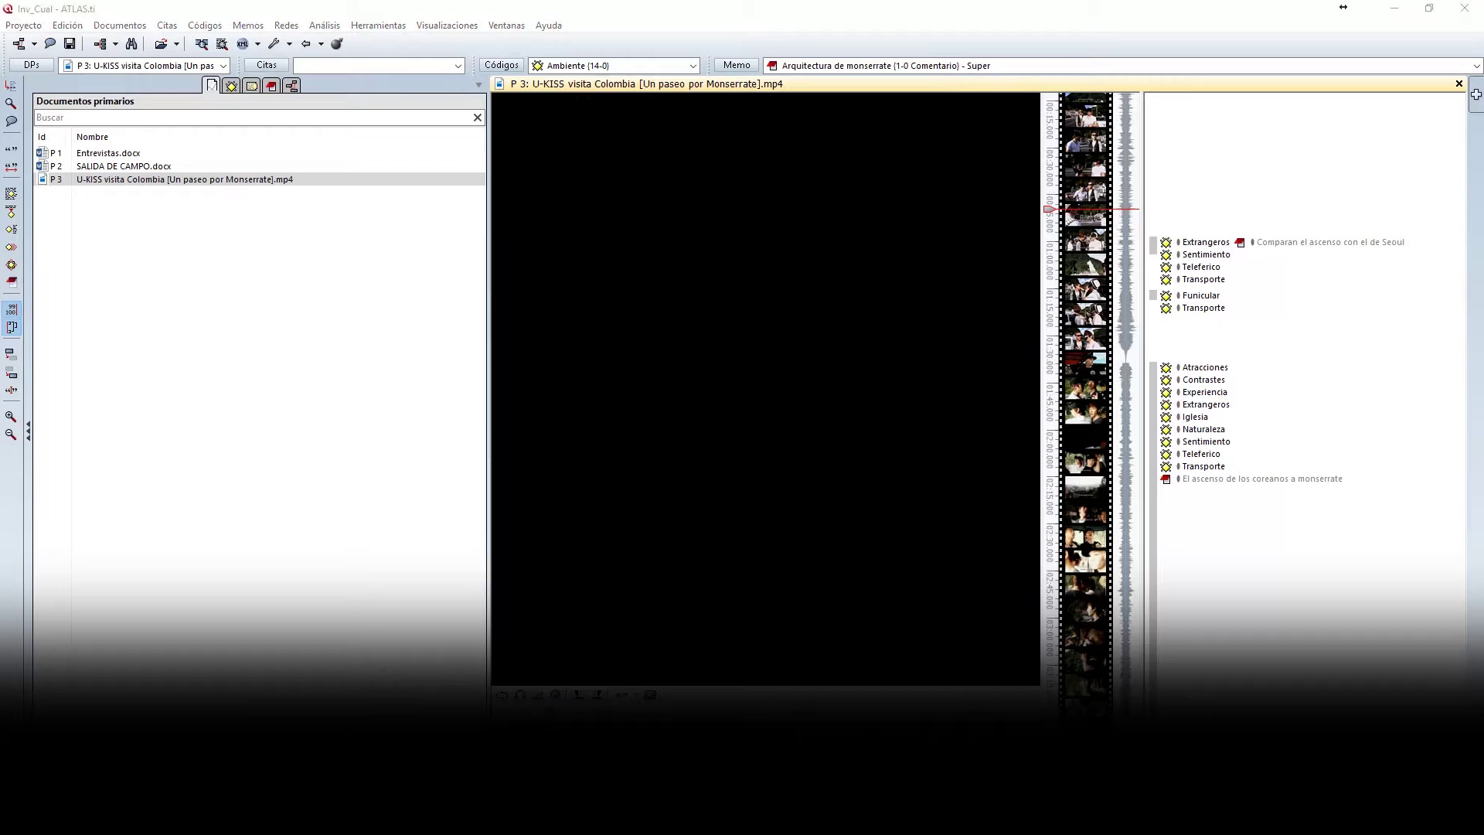
{"action": "left_click", "coordinate": [762, 553]}
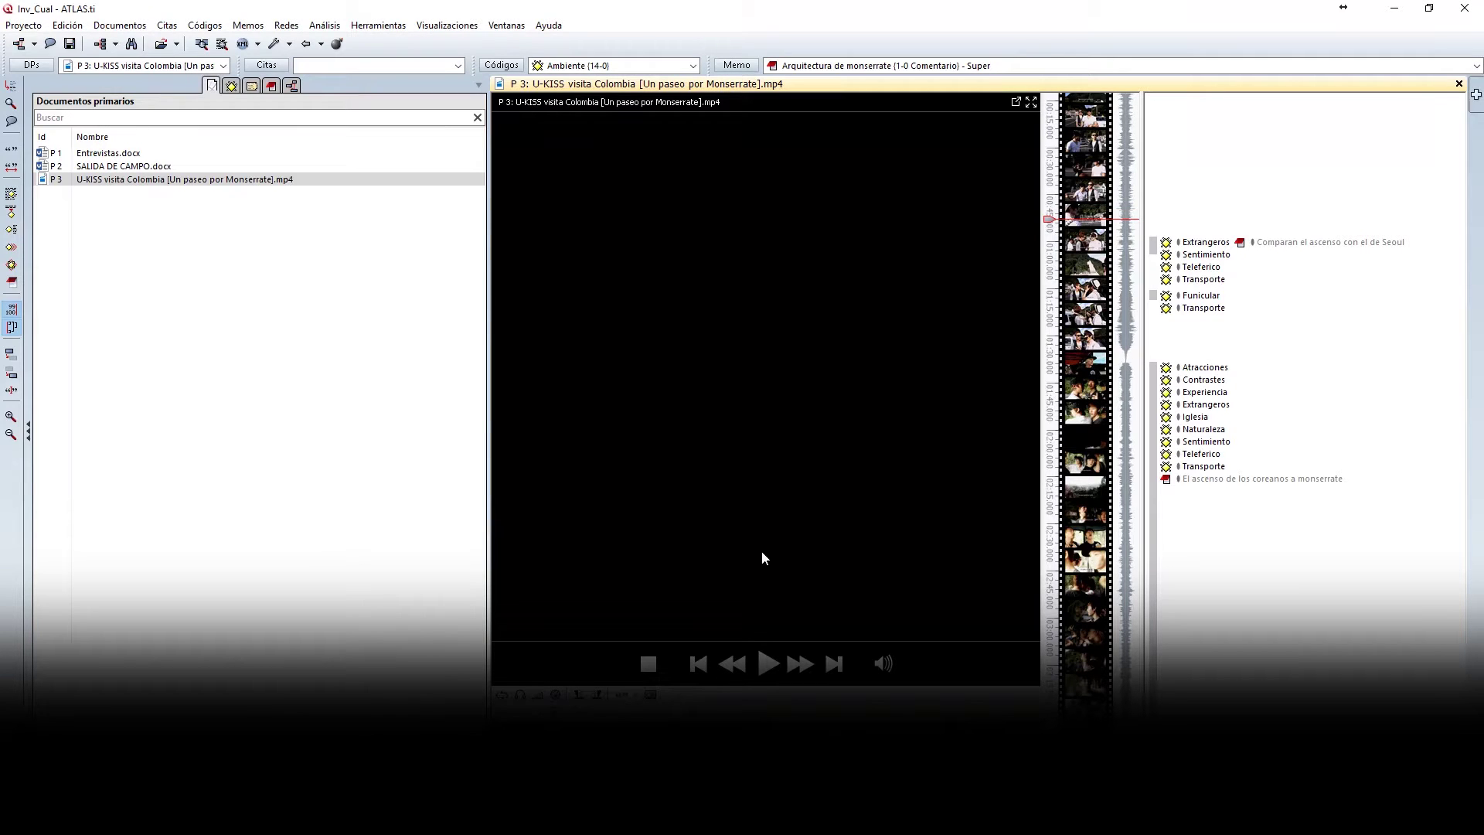
Open the primary document SALIDA DE CAMPO.docx with a narrowed document list and review its coded text from start to end.
{"action": "left_click", "coordinate": [155, 167]}
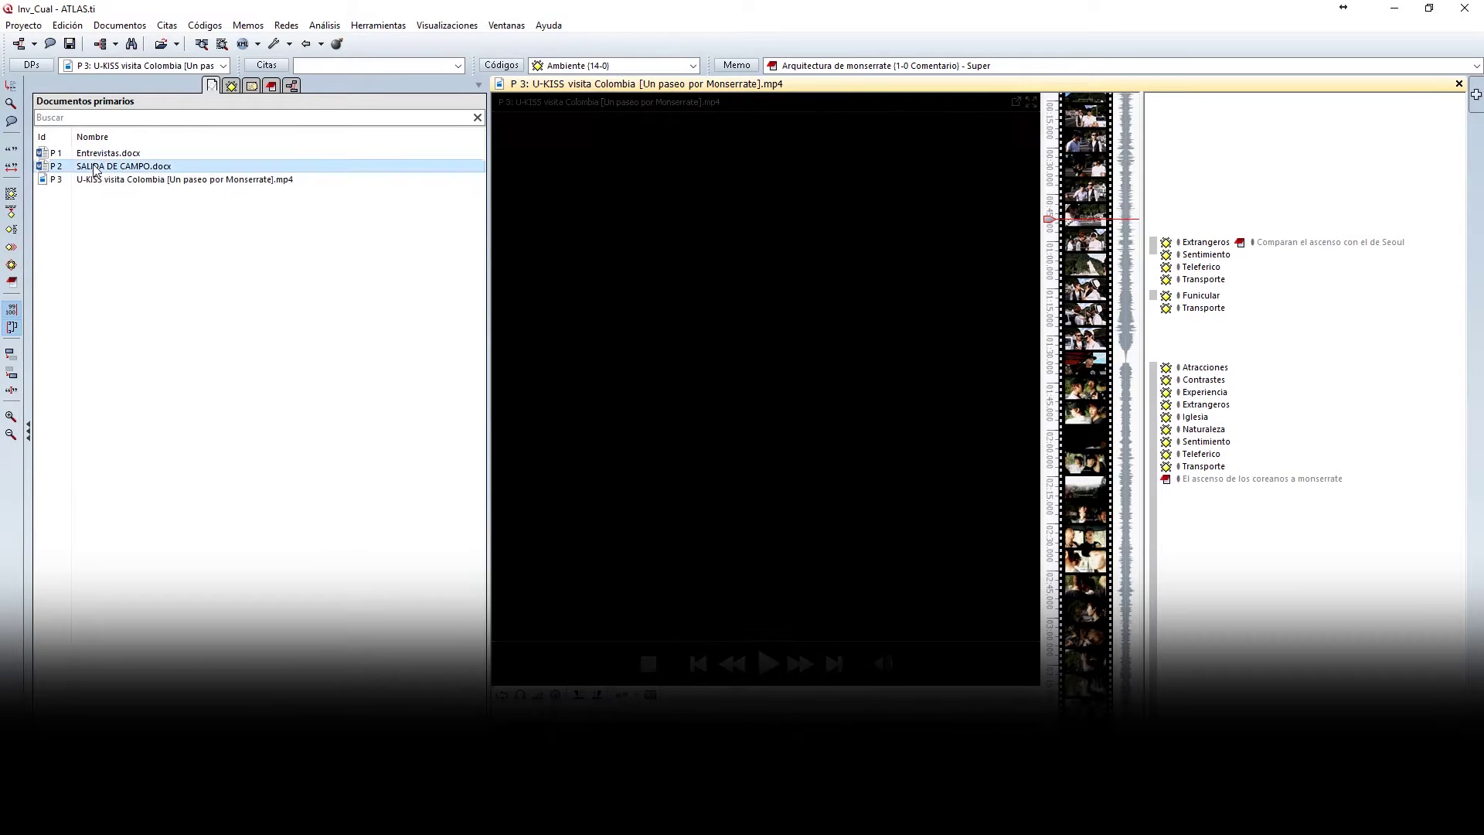
{"action": "left_click_drag", "start_coordinate": [488, 164], "coordinate": [103, 164]}
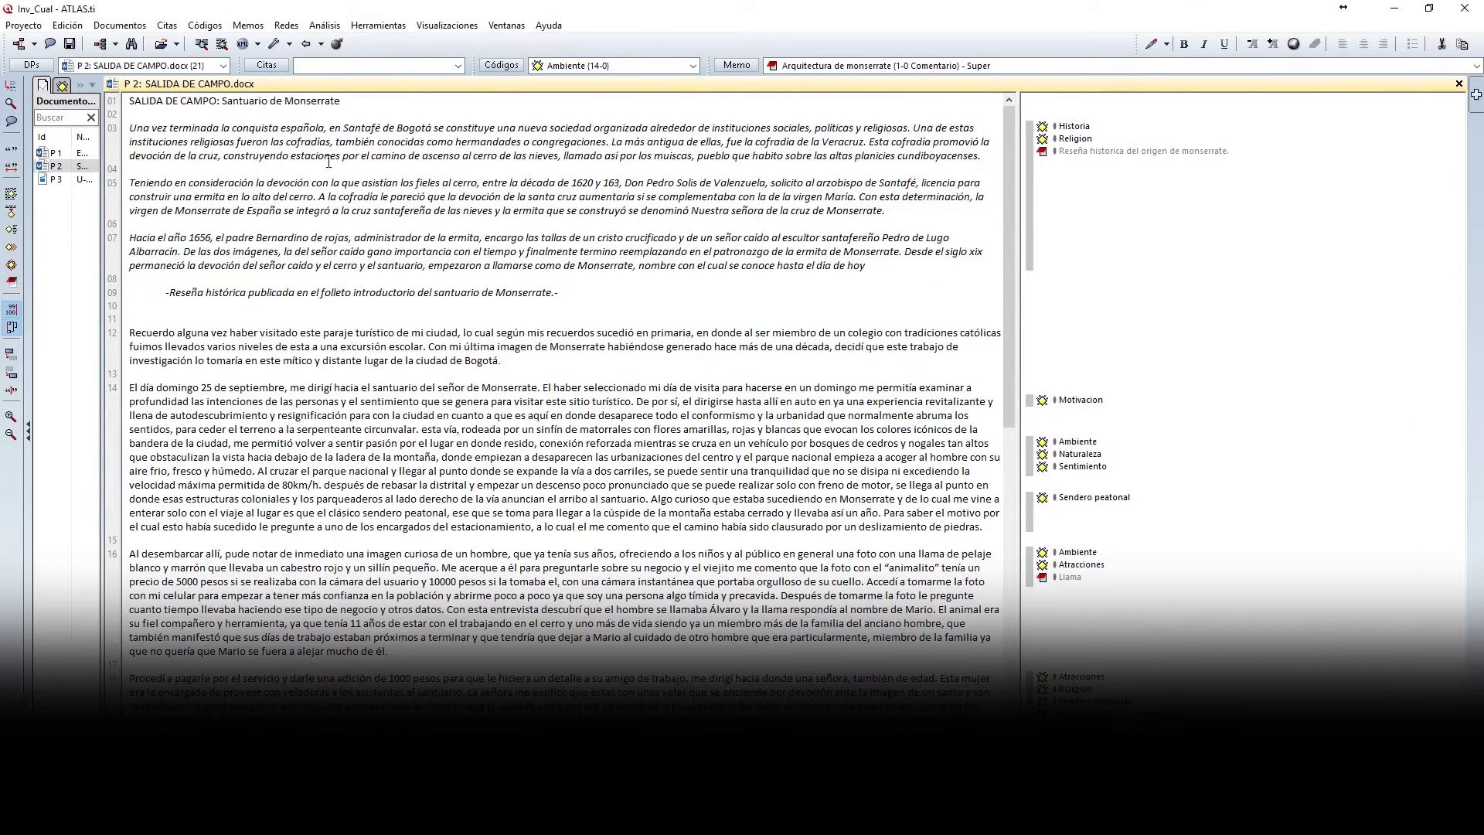
{"action": "left_click_drag", "start_coordinate": [1005, 166], "coordinate": [1015, 516]}
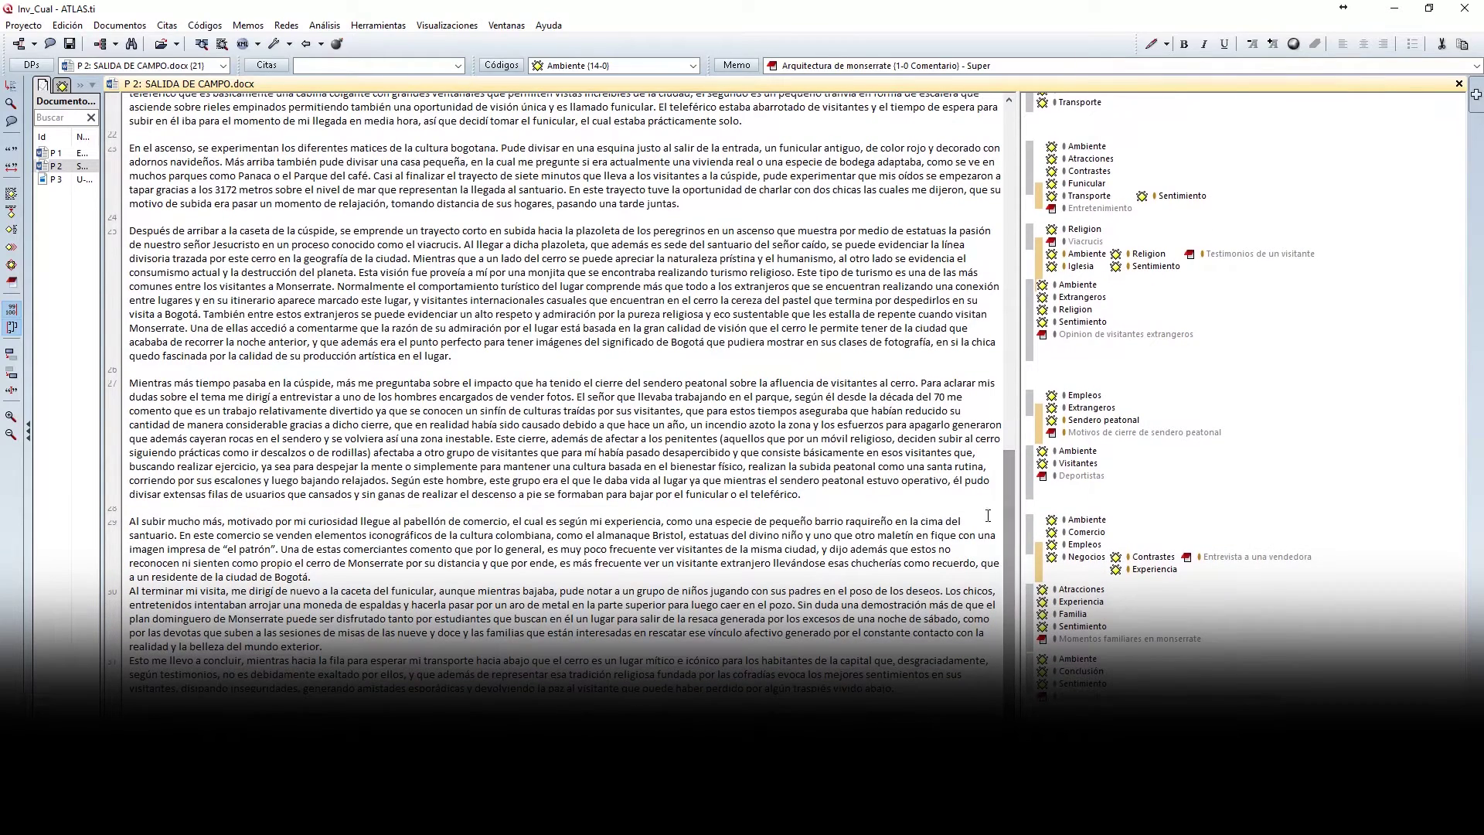
{"action": "scroll", "coordinate": [500, 313], "scroll_direction": "up", "scroll_amount": 15}
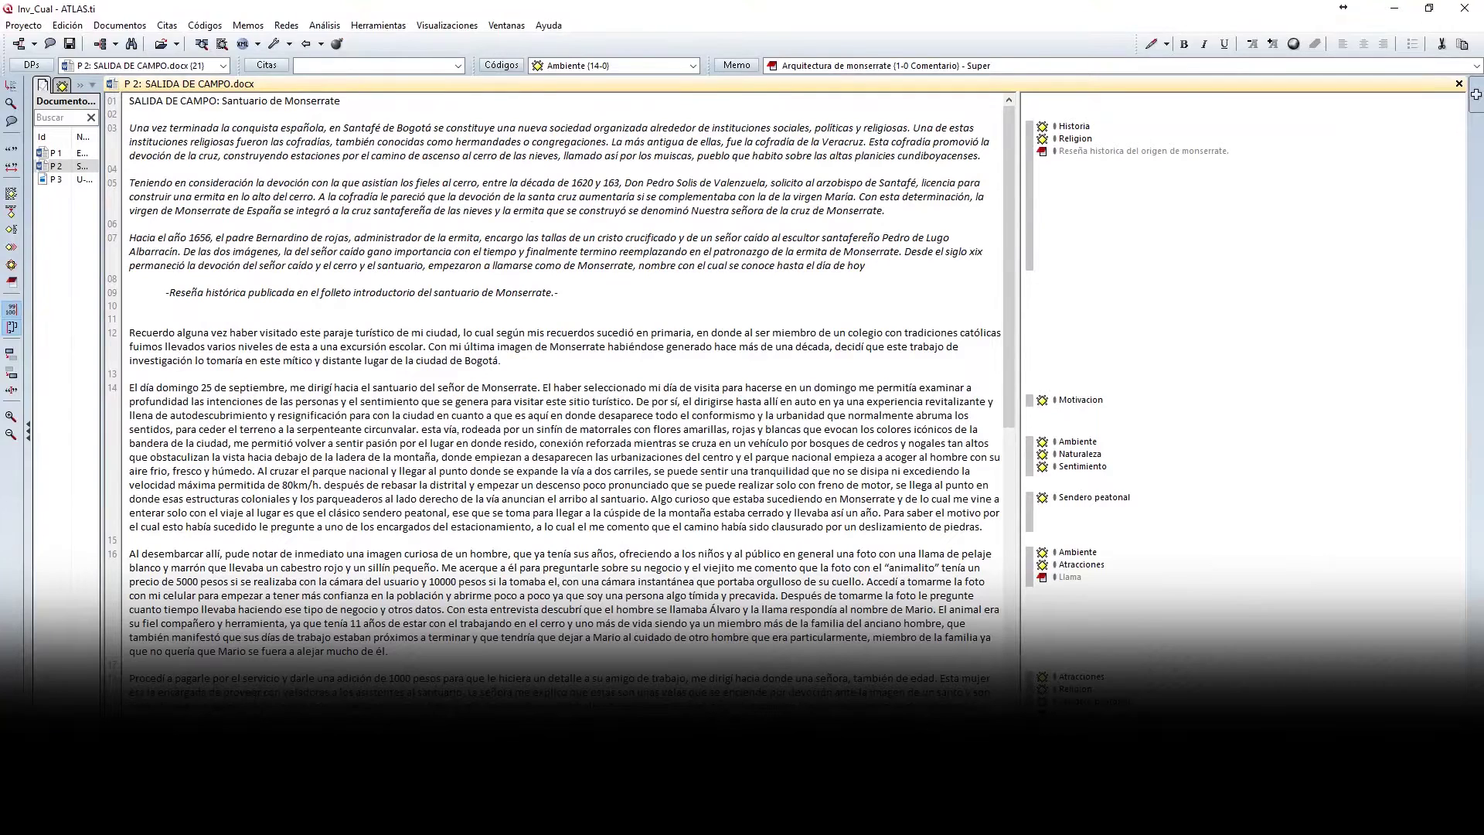
View the coded text of Entrevistas.docx, and reopen the U-KISS Monserrate video and toggle its playback.
{"action": "left_click", "coordinate": [90, 157]}
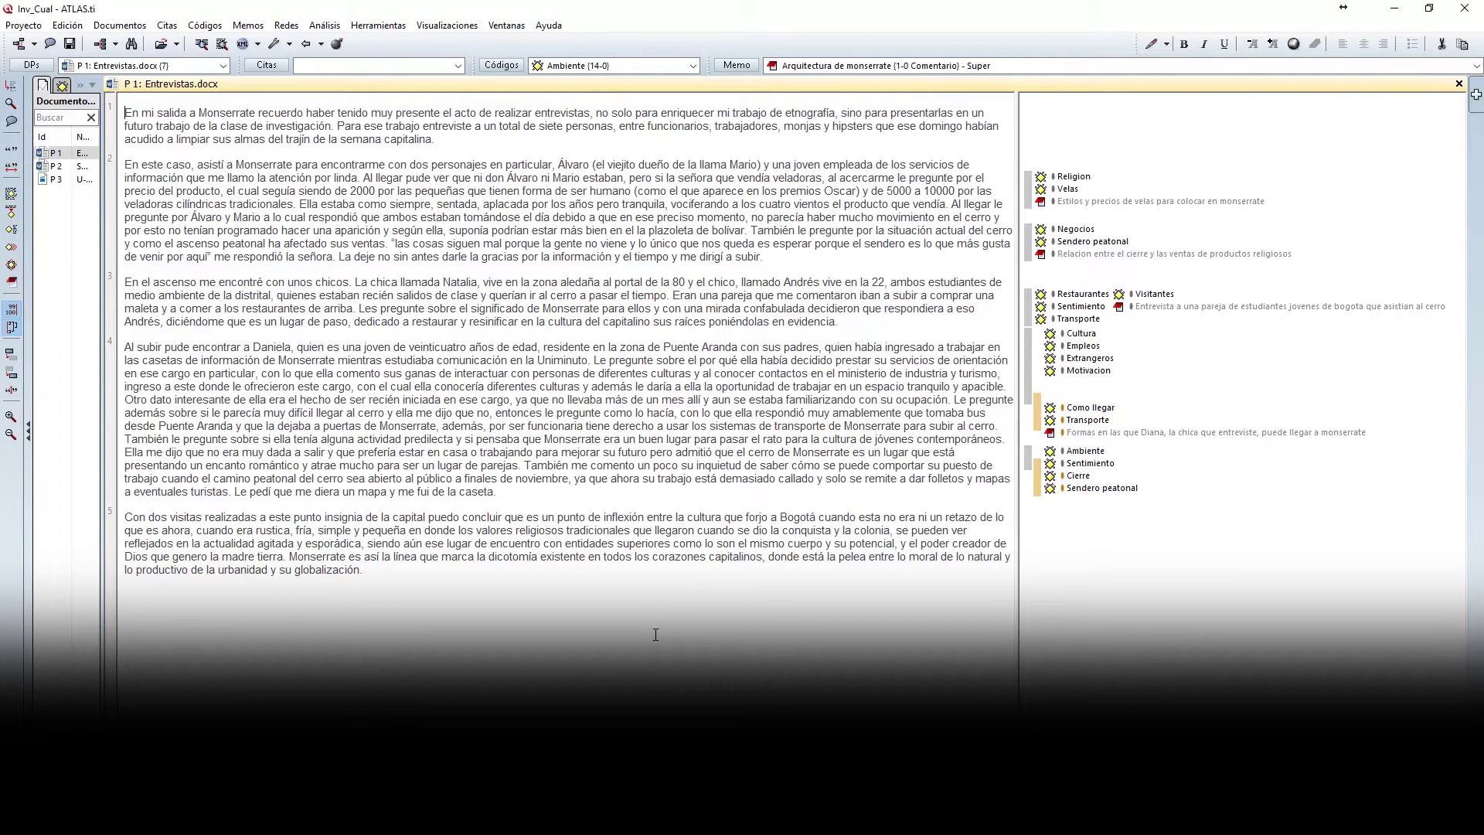
{"action": "left_click", "coordinate": [65, 184]}
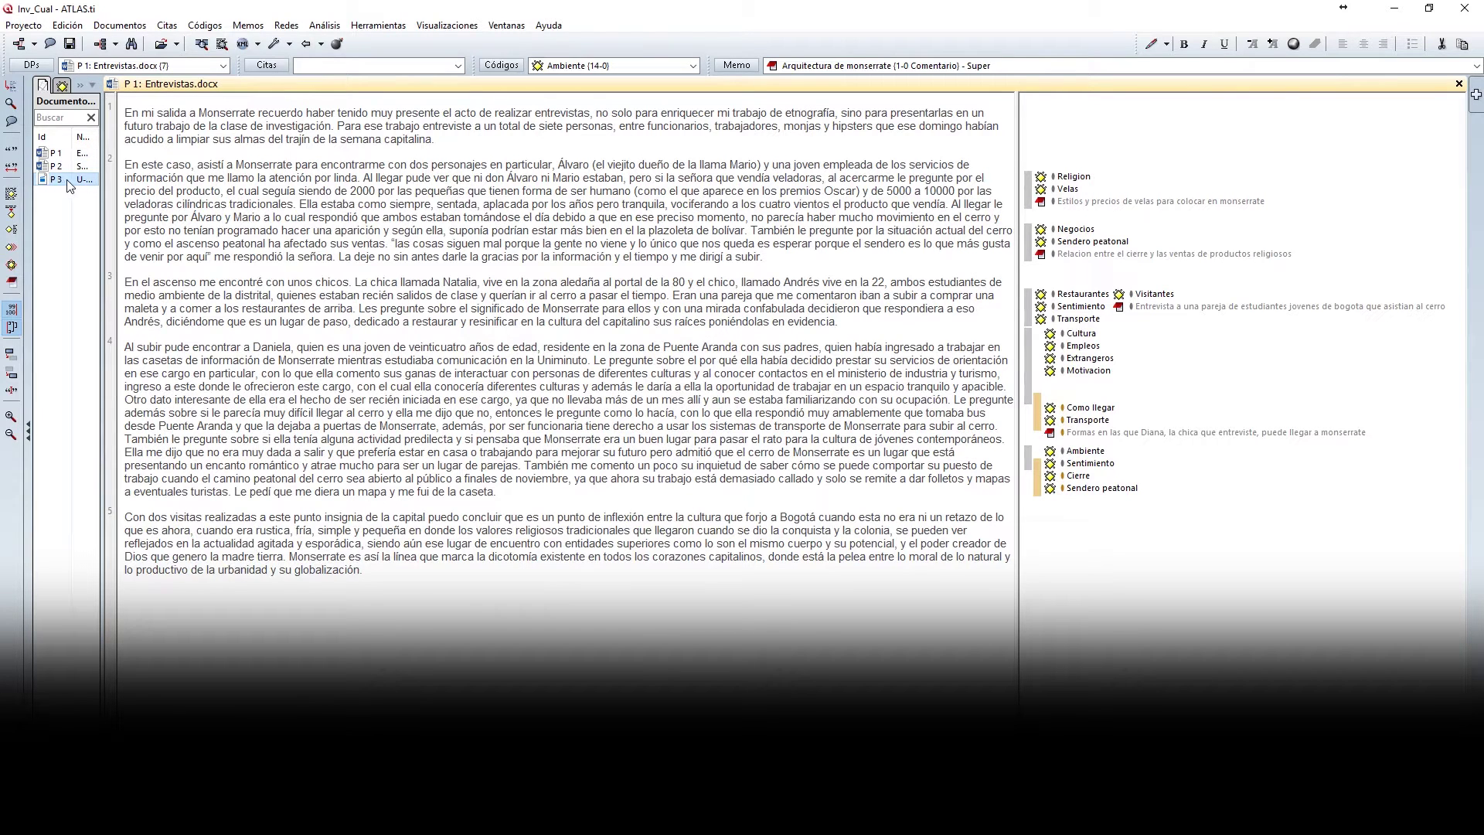
{"action": "double_click", "coordinate": [75, 182]}
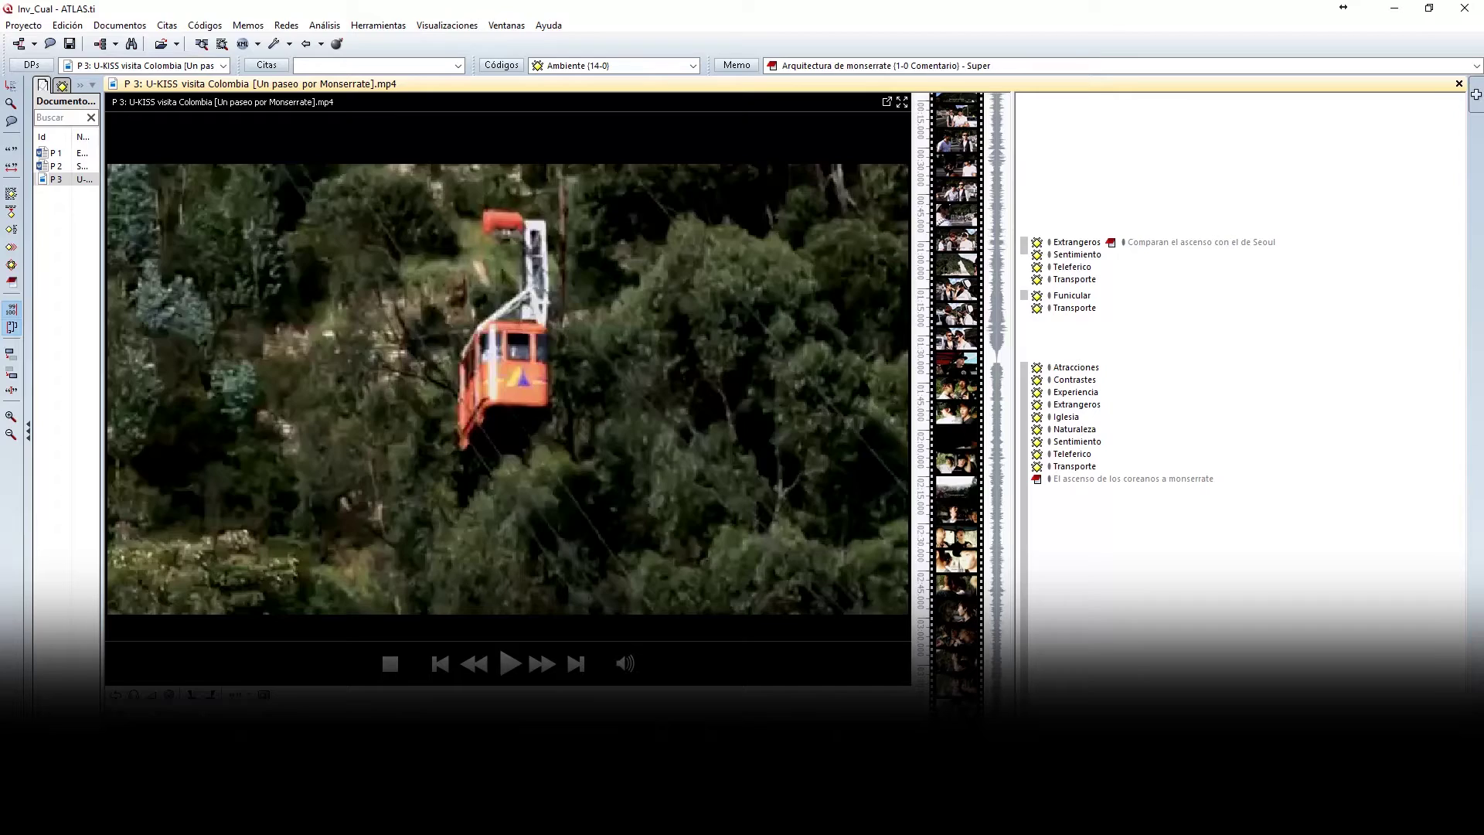
{"action": "key", "text": "space"}
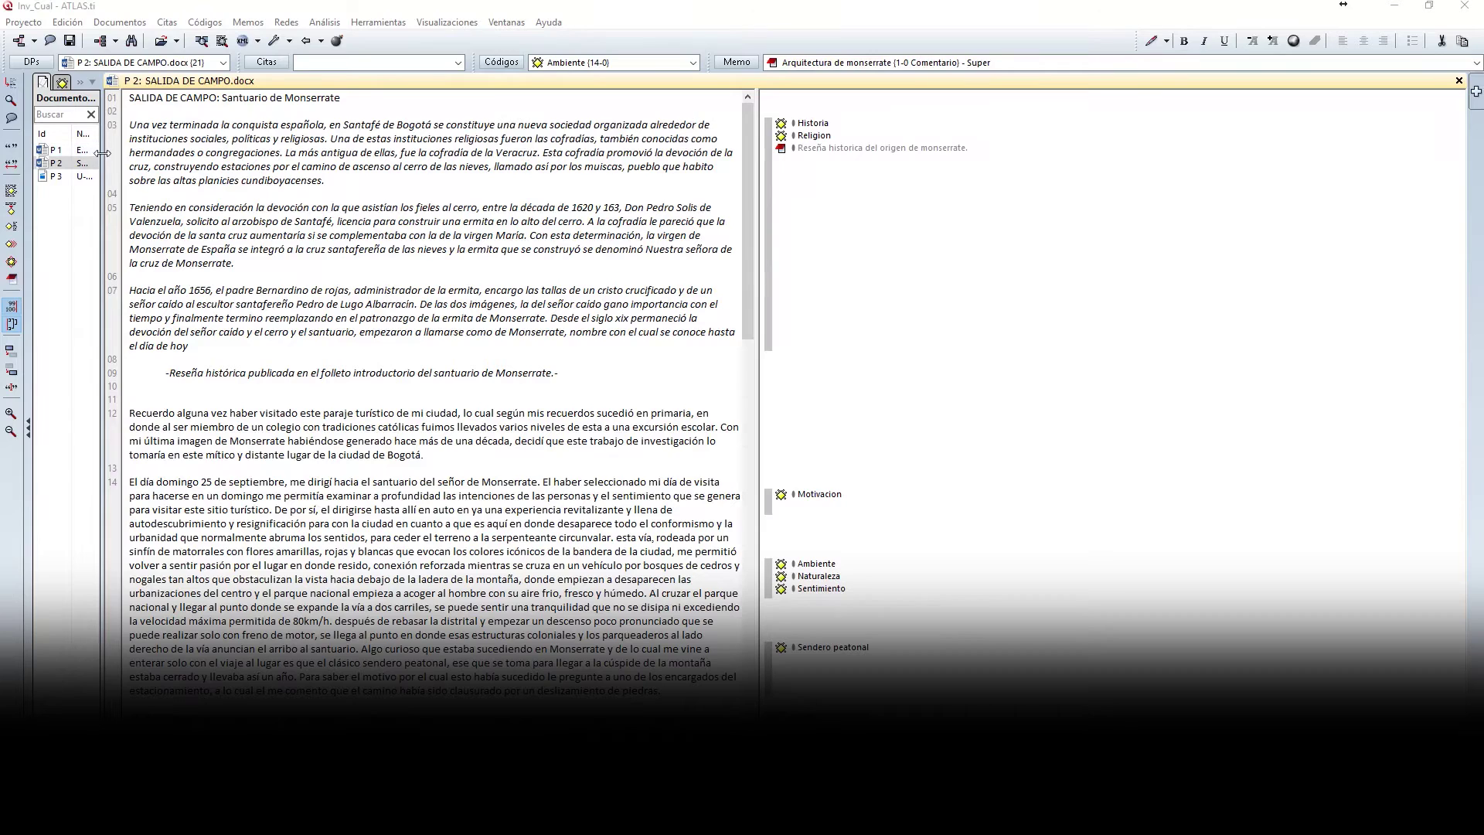
Enlarge the text area of SALIDA DE CAMPO.docx by collapsing the document list and narrowing the coding margin.
{"action": "left_click_drag", "start_coordinate": [102, 158], "coordinate": [489, 158]}
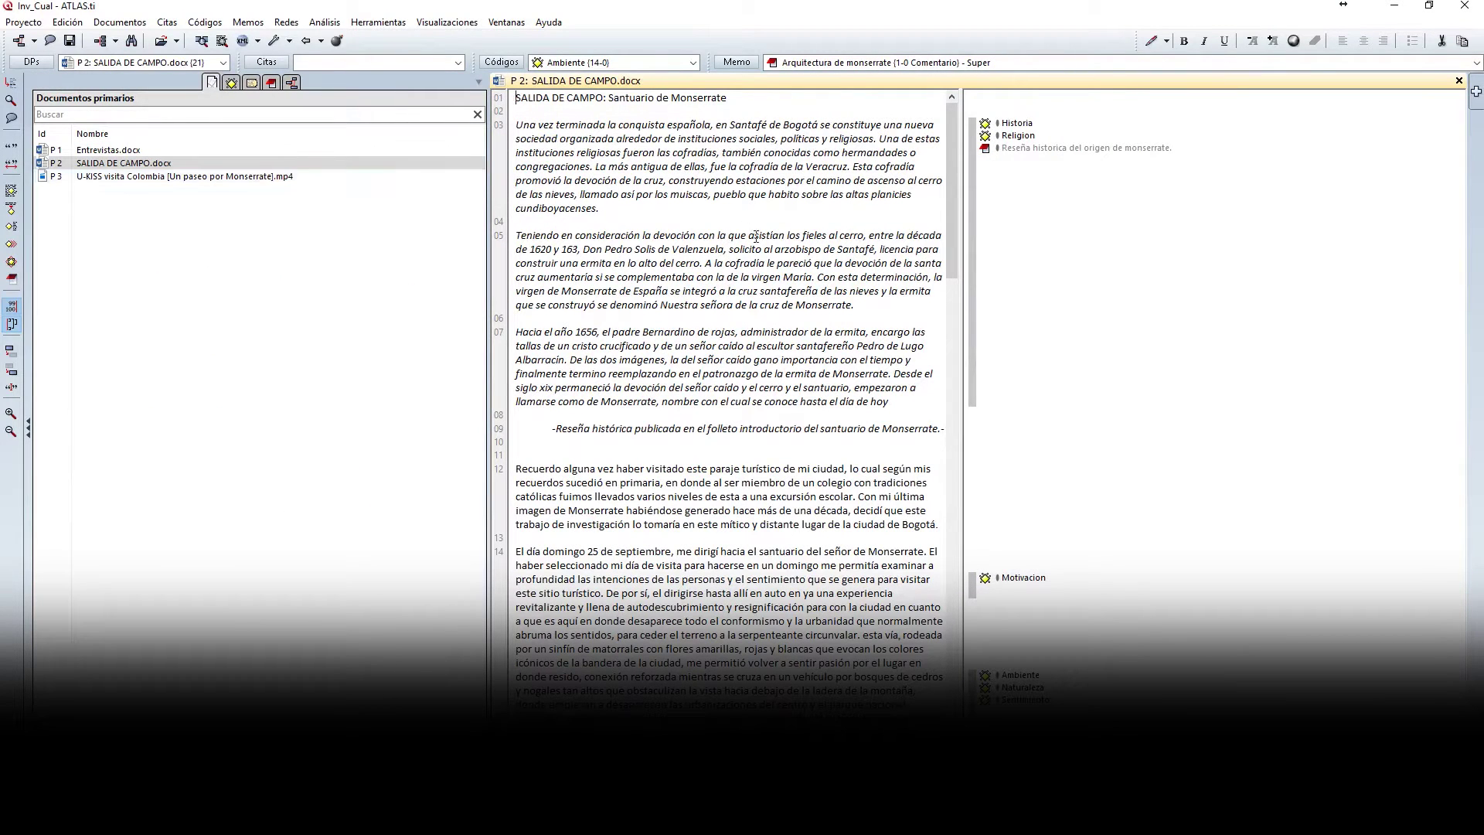
{"action": "left_click_drag", "start_coordinate": [489, 189], "coordinate": [4, 186]}
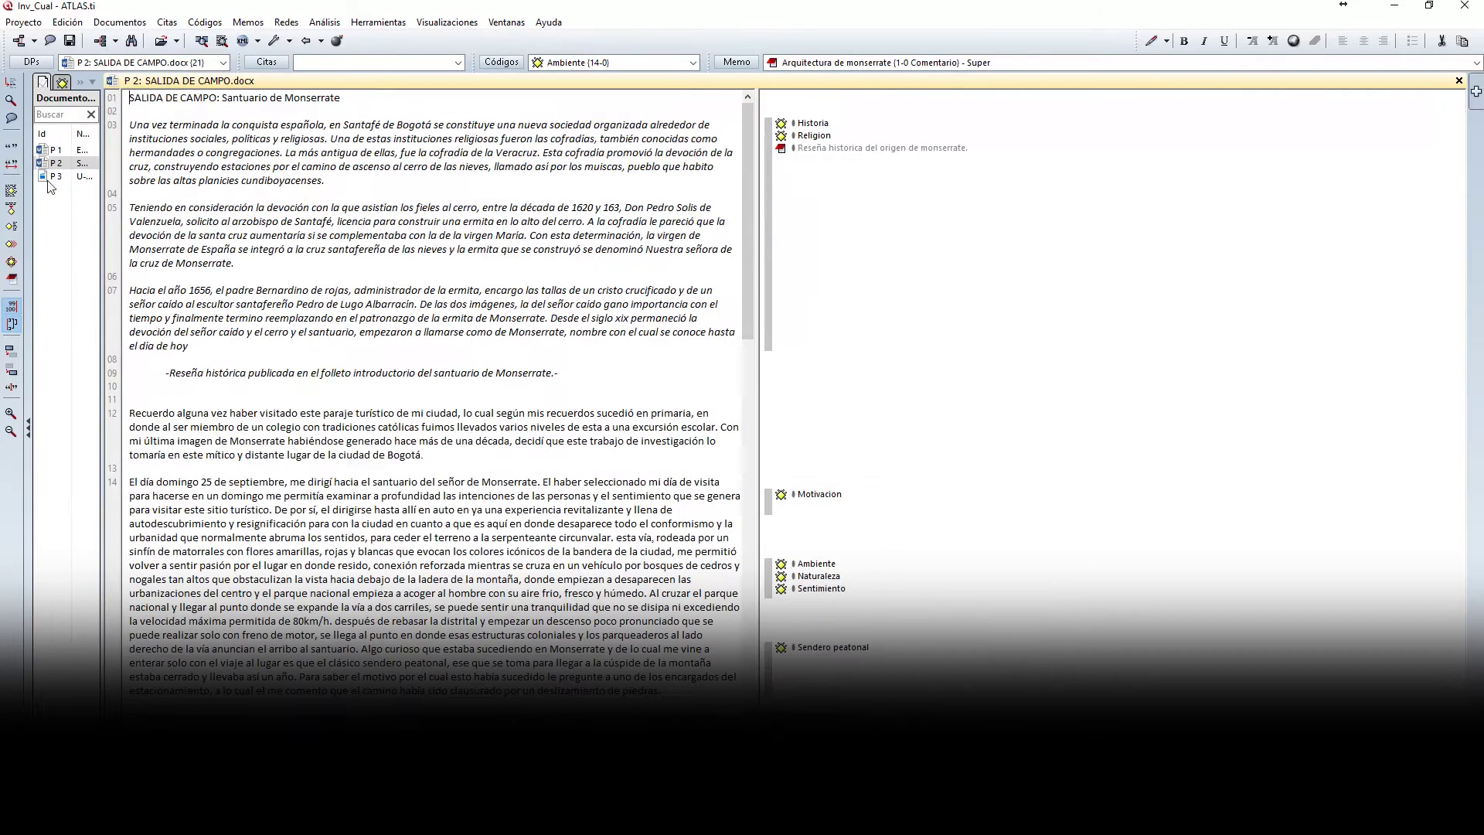
{"action": "left_click_drag", "start_coordinate": [759, 178], "coordinate": [1096, 178]}
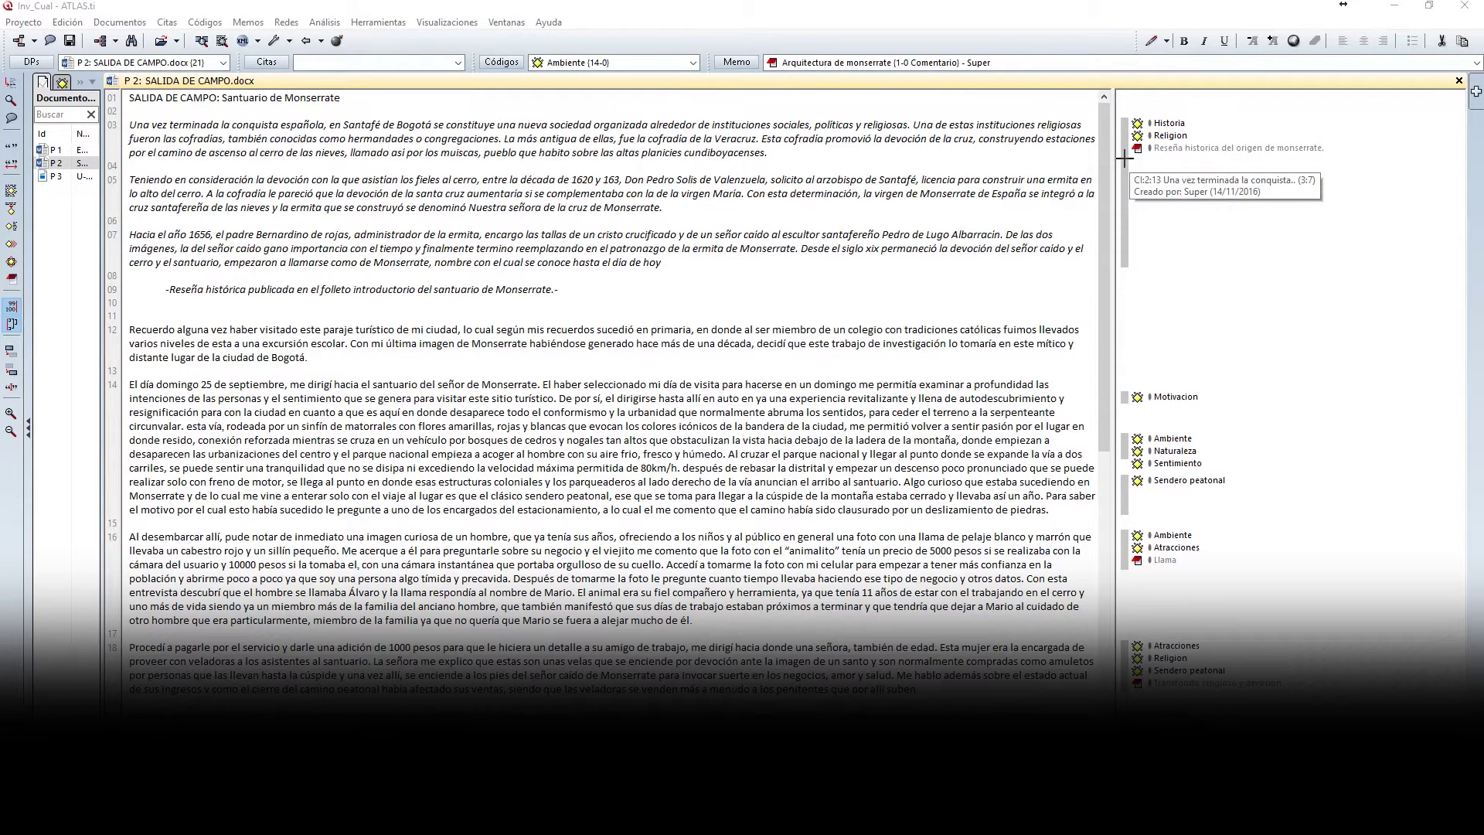
Show the passages in paragraphs 14 and 16 linked to the Motivacion and Ambiente codes and the Llama memo.
{"action": "scroll", "coordinate": [1120, 279], "scroll_direction": "down", "scroll_amount": 3}
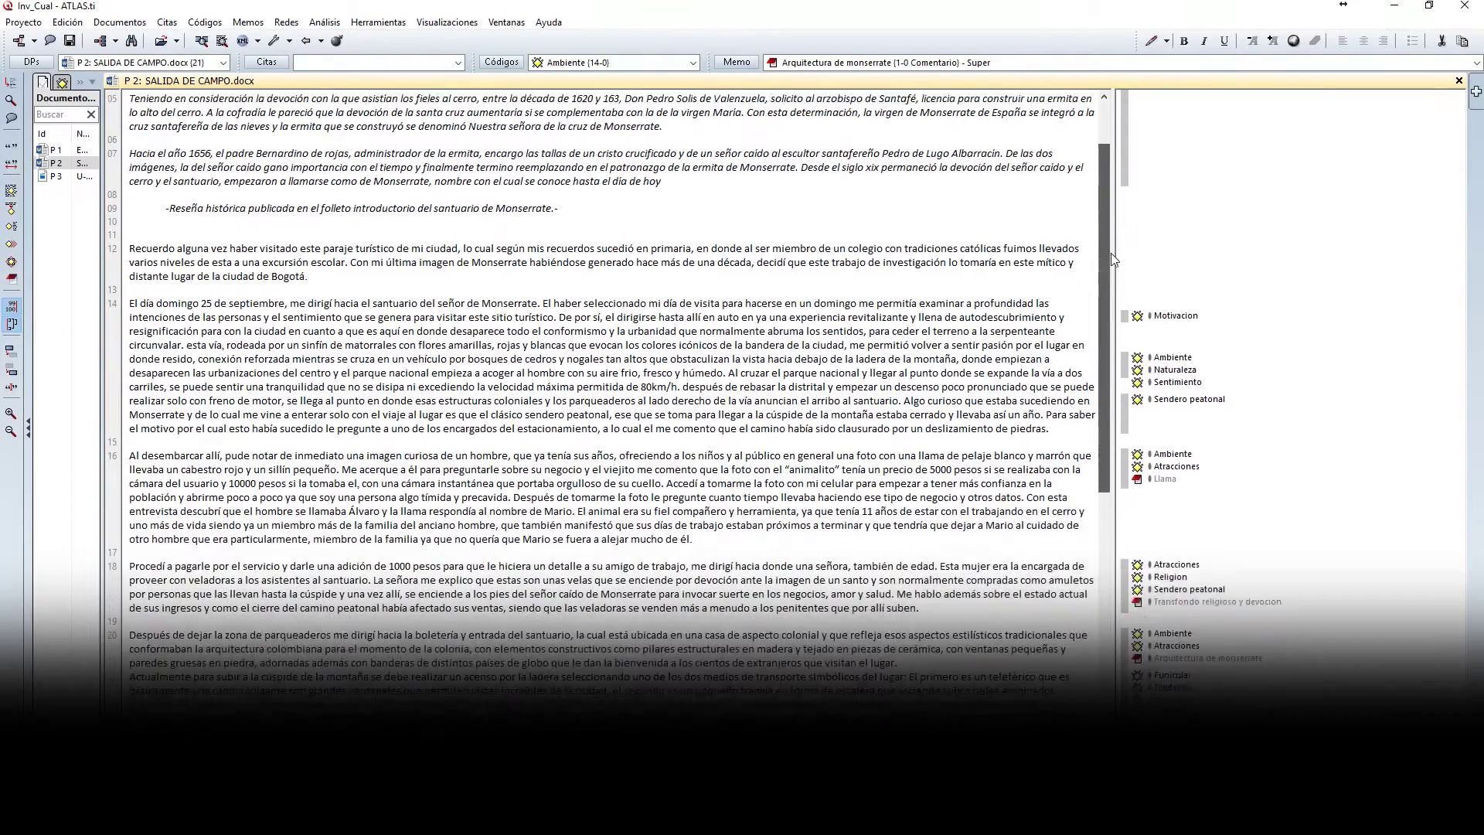
{"action": "scroll", "coordinate": [1120, 280], "scroll_direction": "down", "scroll_amount": 3}
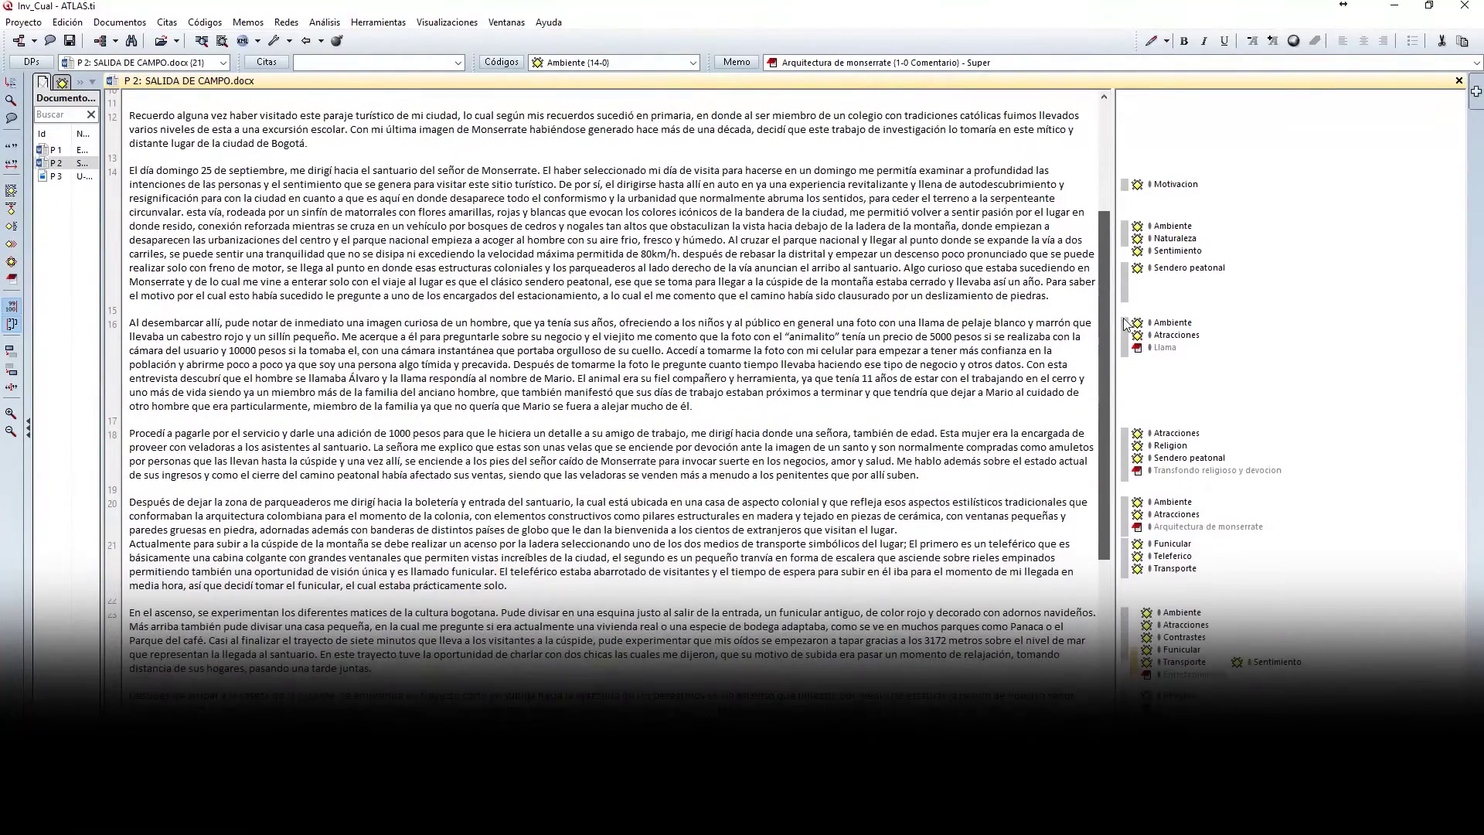
{"action": "left_click", "coordinate": [1156, 181]}
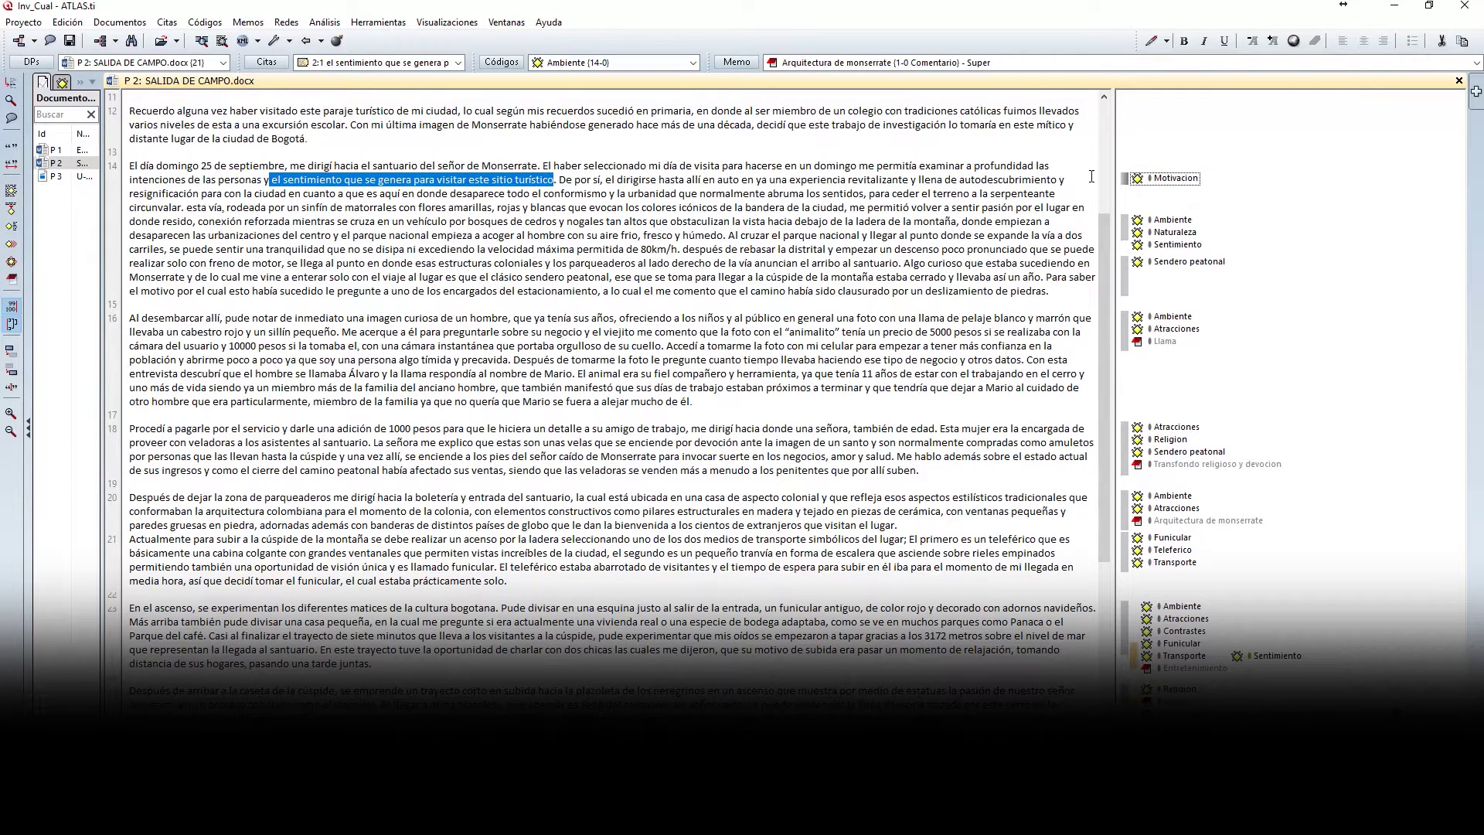
{"action": "left_click", "coordinate": [1172, 219]}
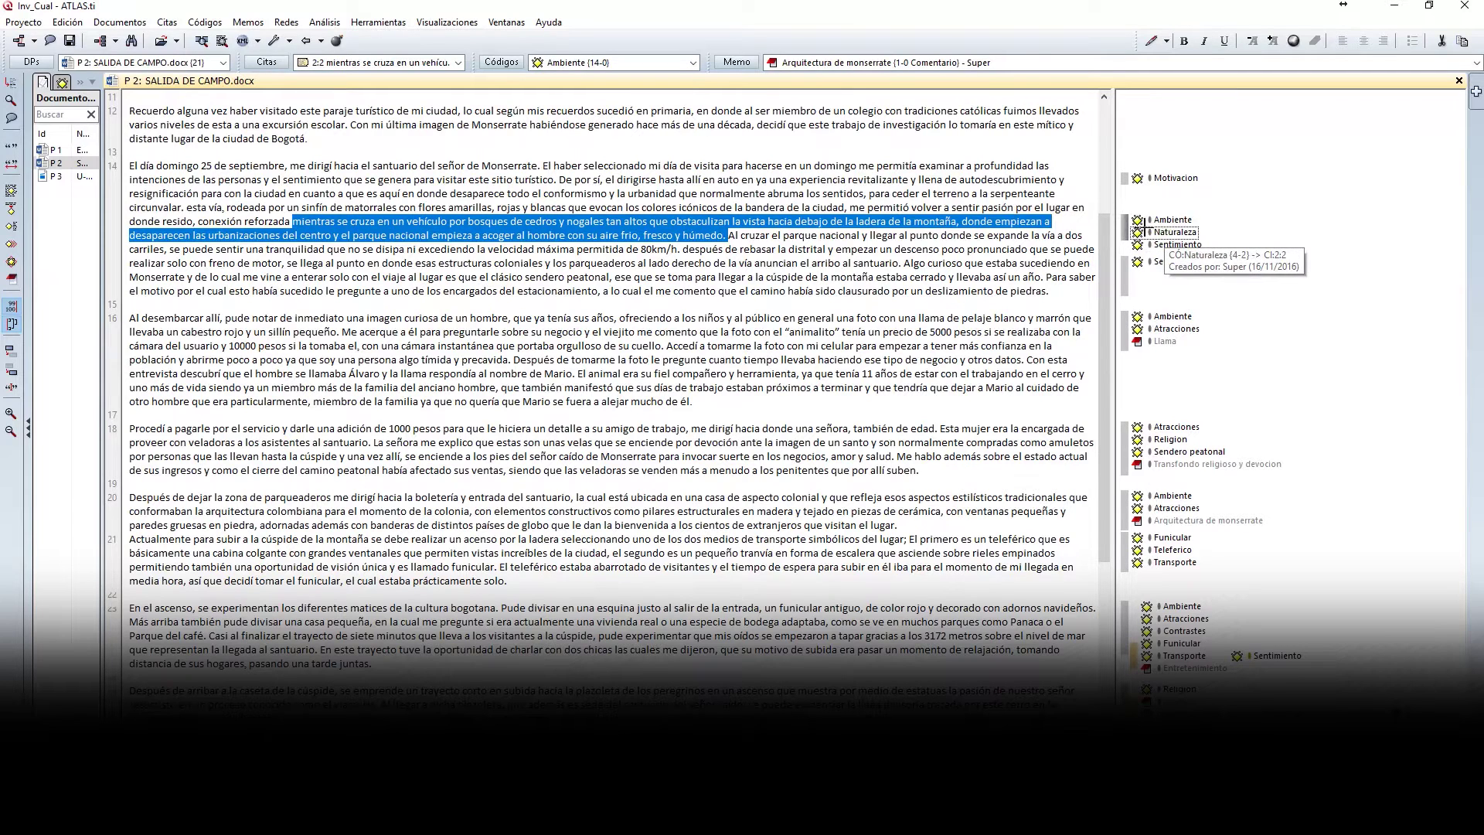
{"action": "left_click", "coordinate": [1152, 199]}
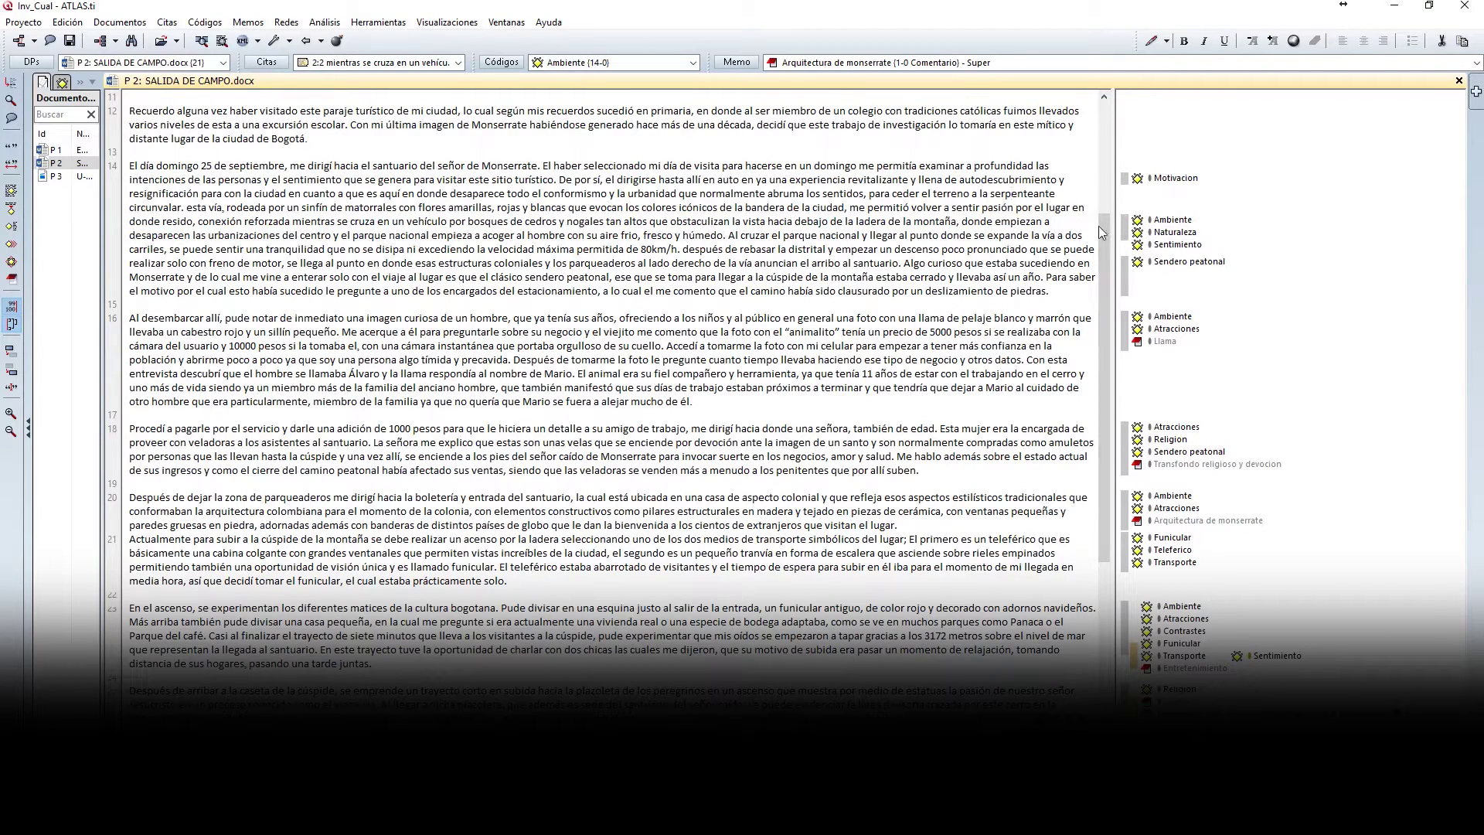
{"action": "left_click", "coordinate": [1165, 341]}
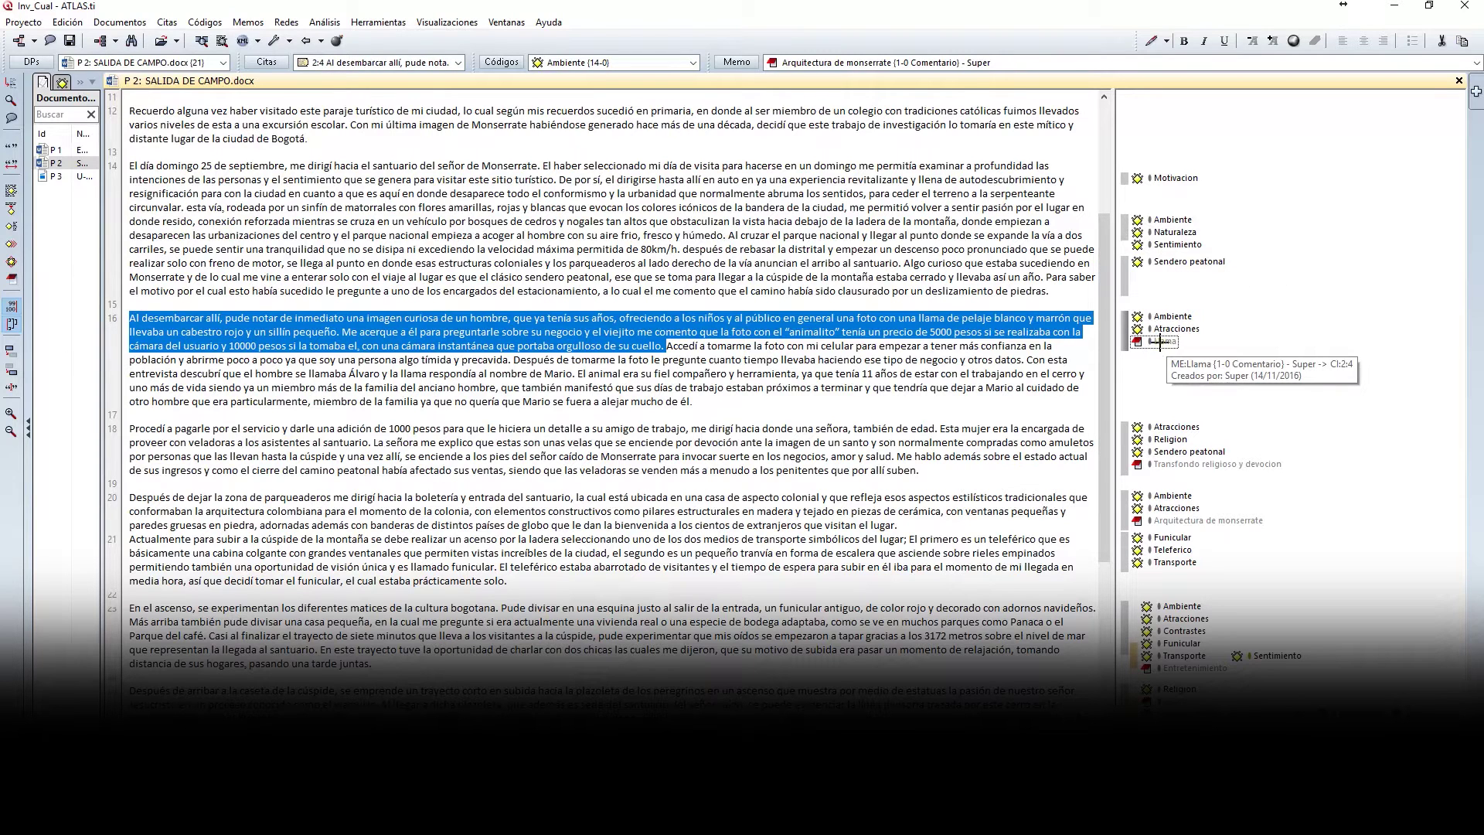
{"action": "left_click", "coordinate": [1053, 300]}
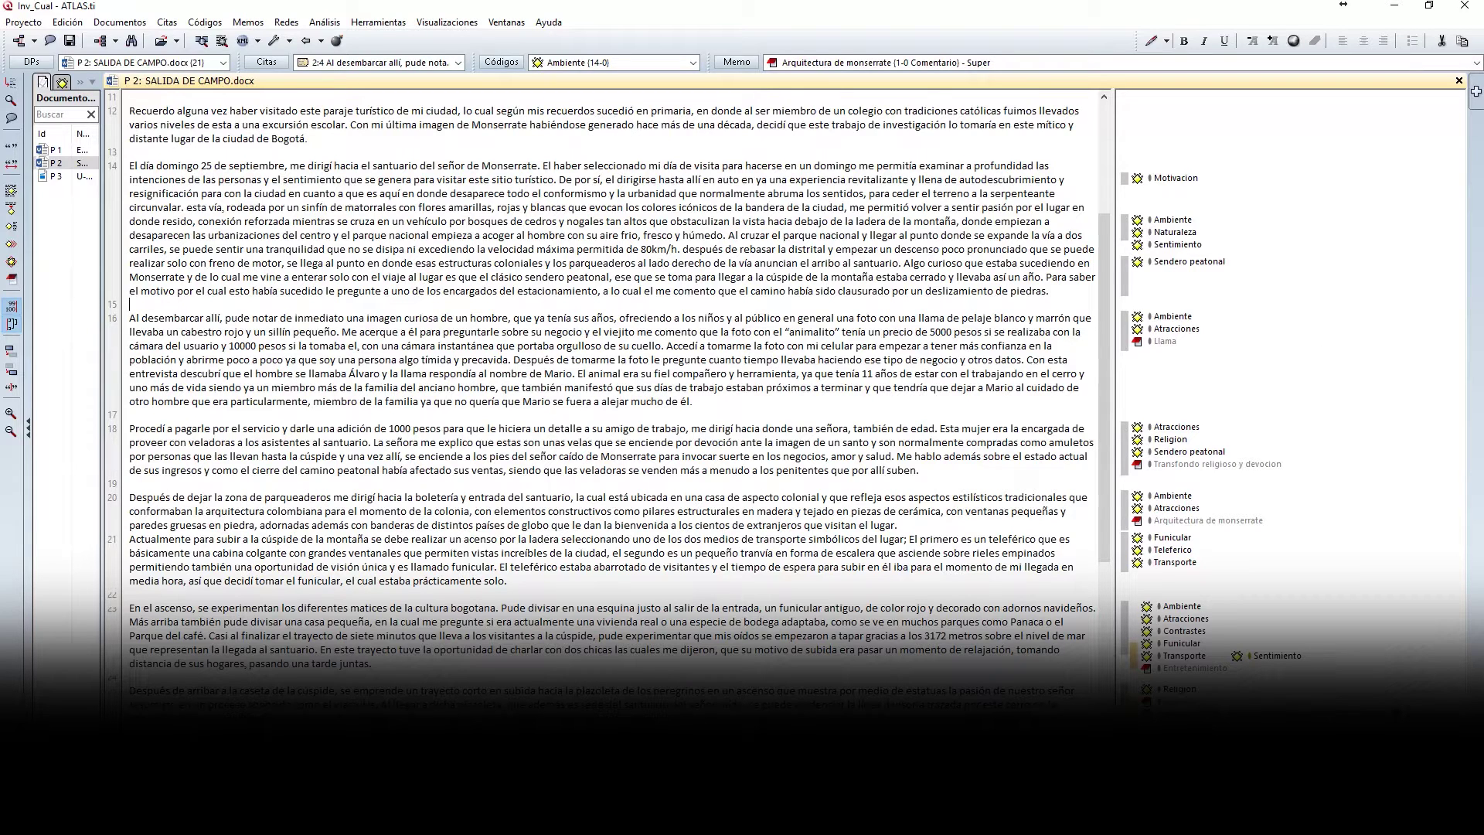
Highlight each quotation in paragraphs 16 and 14 from its margin bar, going upward from the Llama passage to the Motivacion passage.
{"action": "left_click_drag", "start_coordinate": [1101, 242], "coordinate": [1097, 151]}
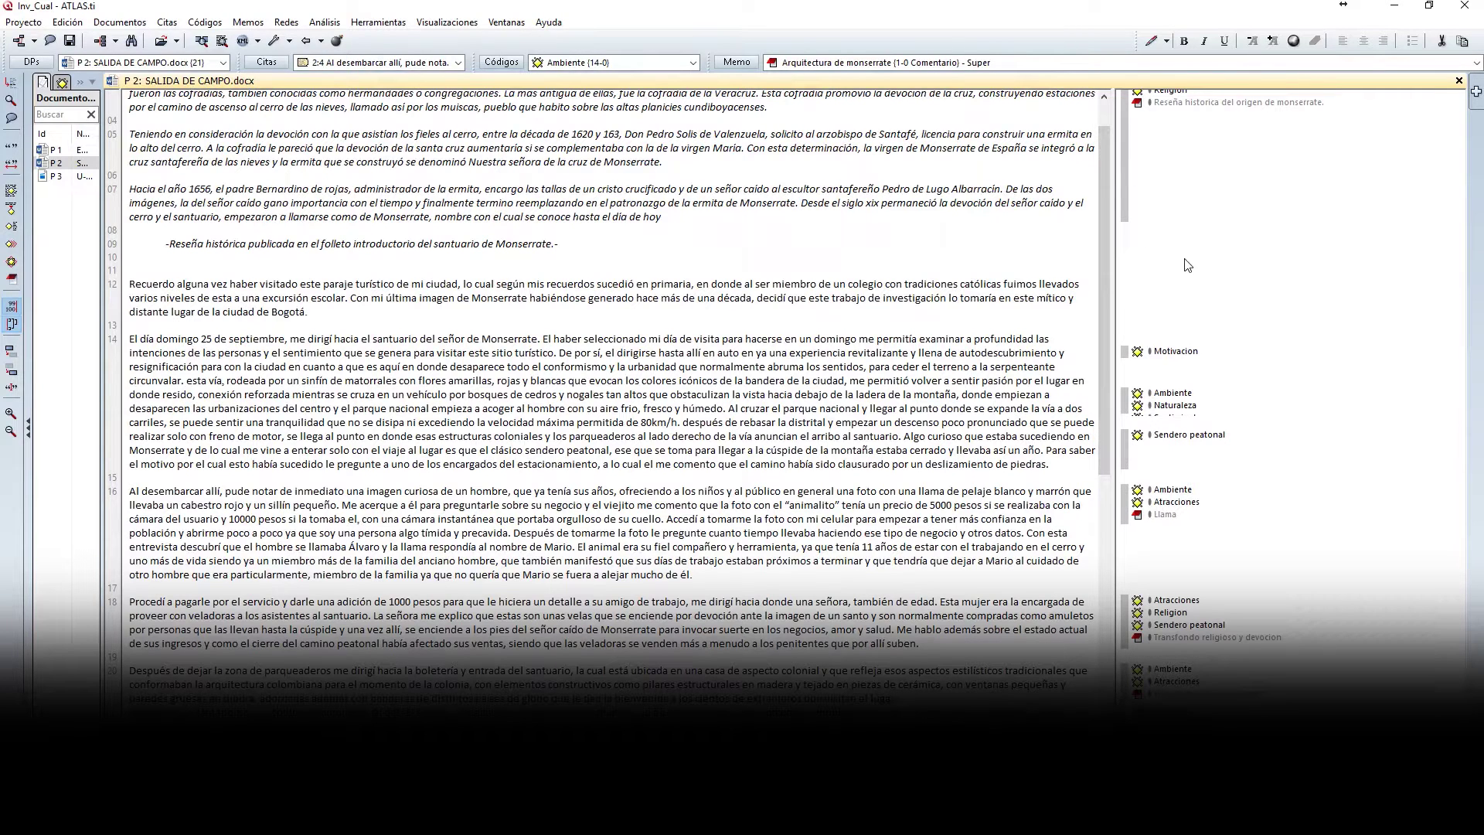
{"action": "left_click_drag", "start_coordinate": [1105, 189], "coordinate": [1107, 222]}
{"action": "left_click", "coordinate": [1124, 433]}
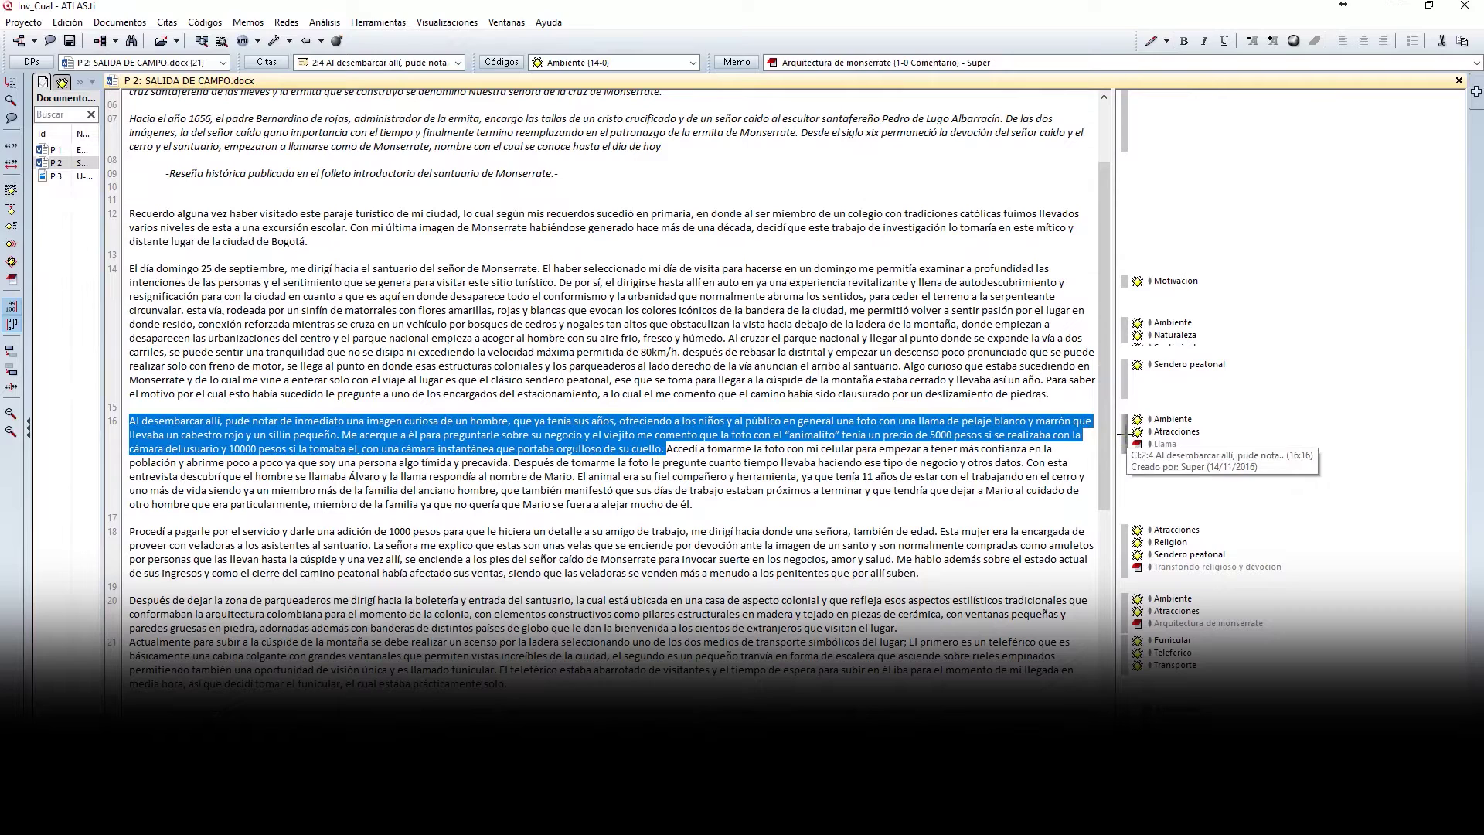
{"action": "left_click", "coordinate": [1125, 376]}
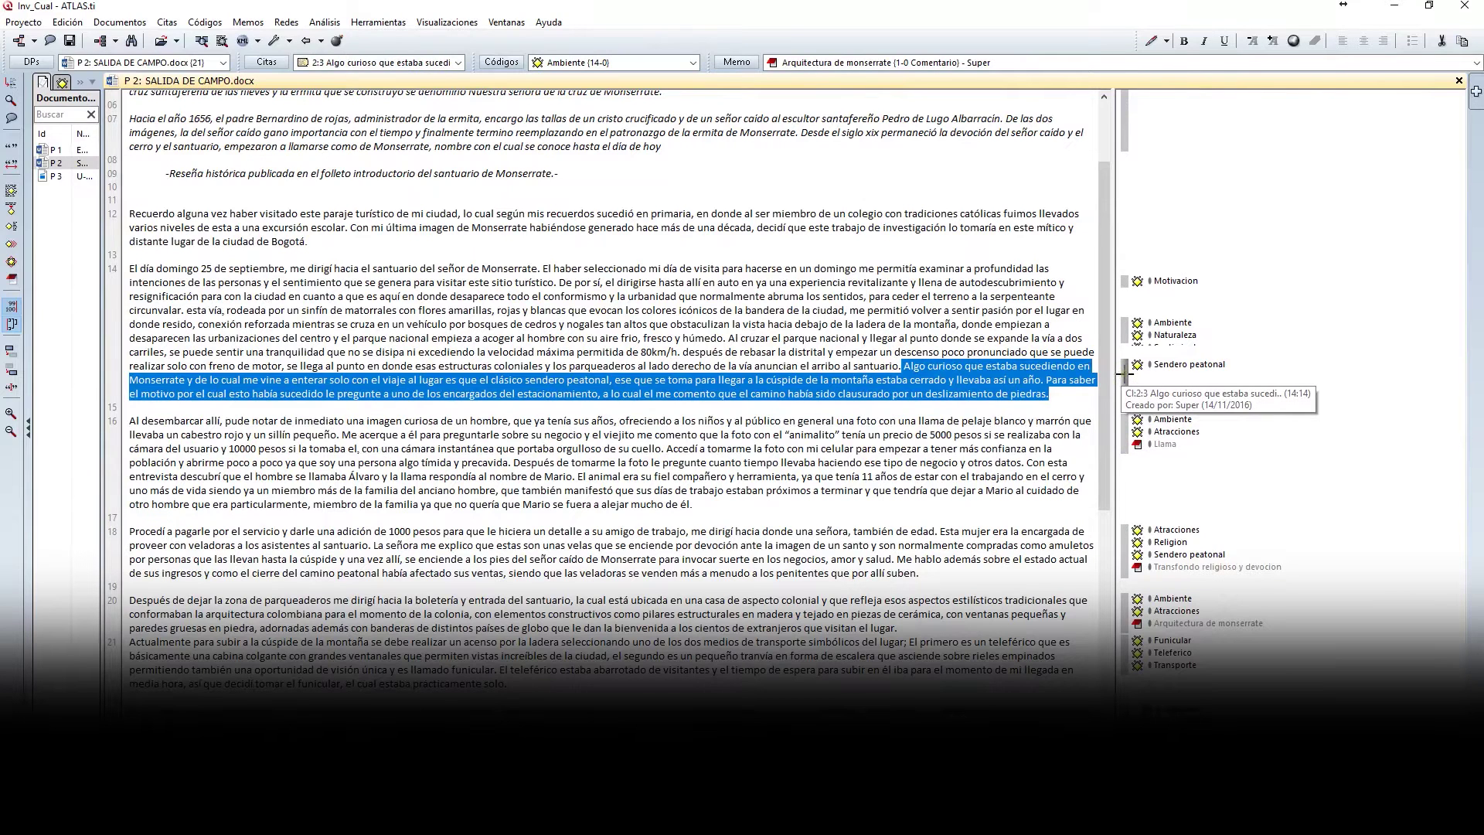
{"action": "left_click", "coordinate": [1125, 336]}
{"action": "left_click", "coordinate": [1125, 282]}
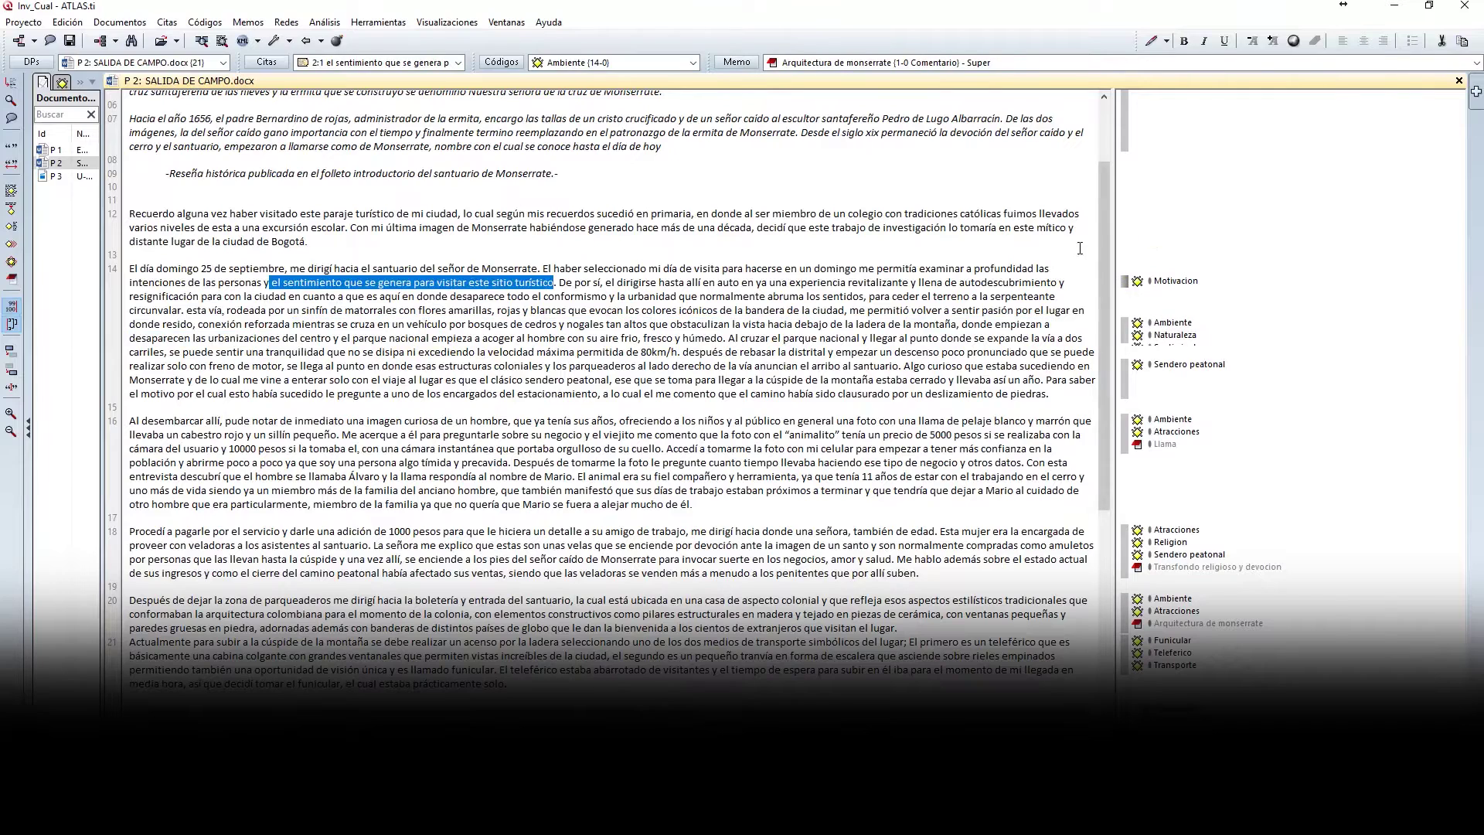
{"action": "left_click", "coordinate": [1080, 248]}
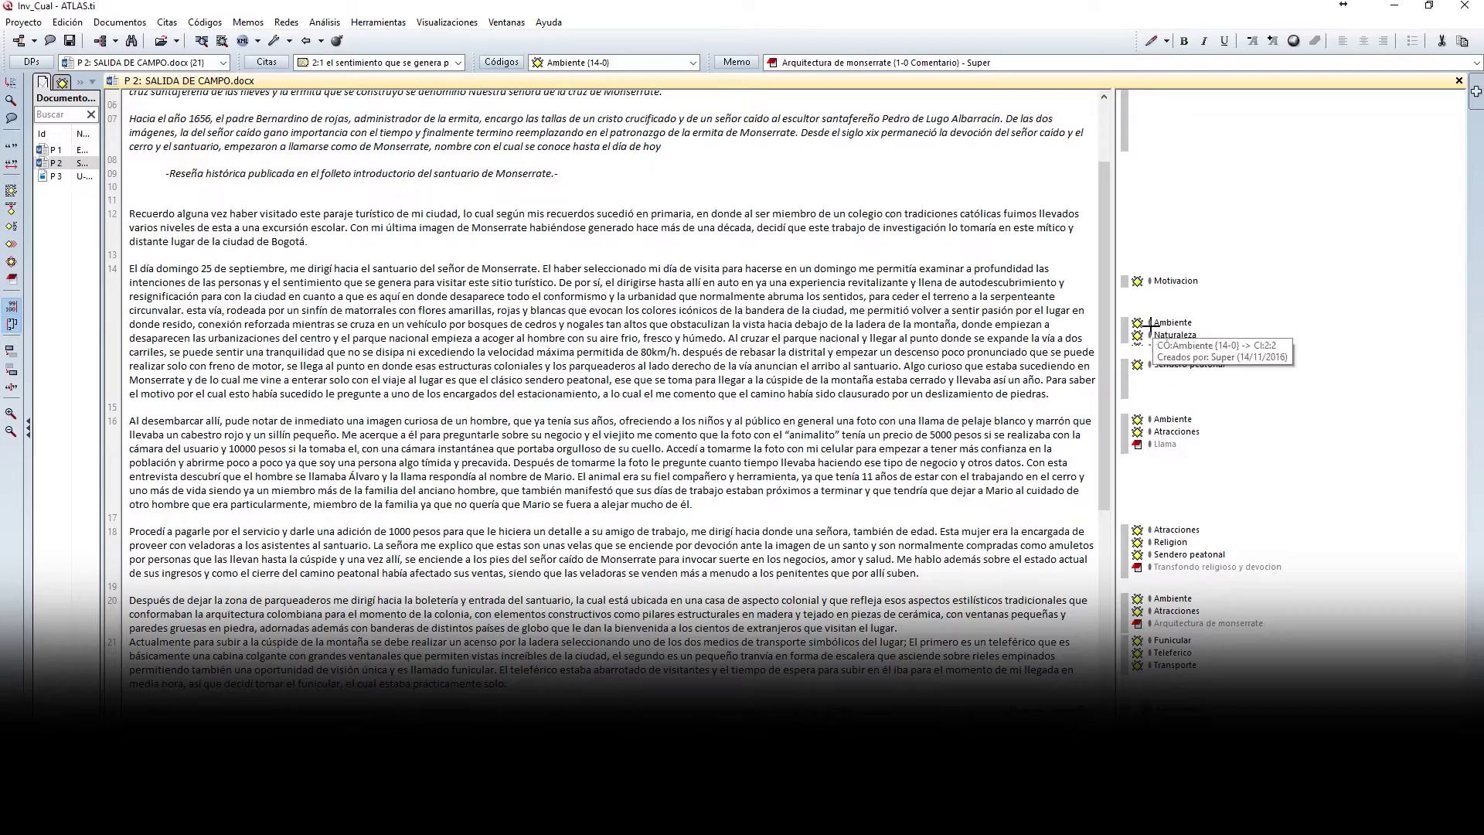
Compare the two adjoining quotations in paragraph 23, coded Ambiente and Transporte, by highlighting each one's passage.
{"action": "left_click_drag", "start_coordinate": [1107, 261], "coordinate": [1111, 307]}
{"action": "scroll", "coordinate": [1111, 307], "scroll_direction": "up", "scroll_amount": 5}
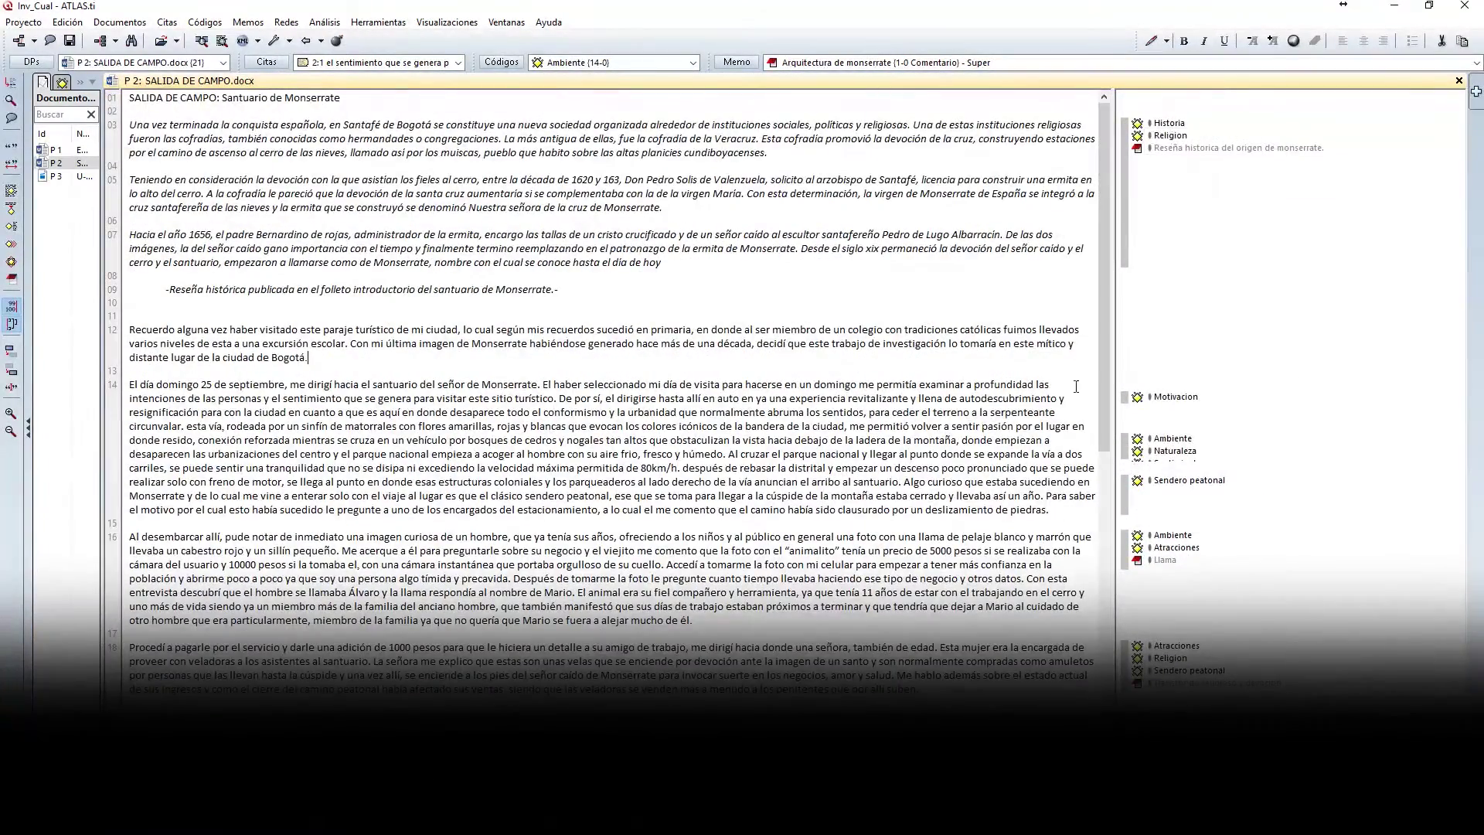
{"action": "scroll", "coordinate": [1132, 518], "scroll_direction": "down", "scroll_amount": 7}
{"action": "scroll", "coordinate": [1125, 535], "scroll_direction": "down", "scroll_amount": 1}
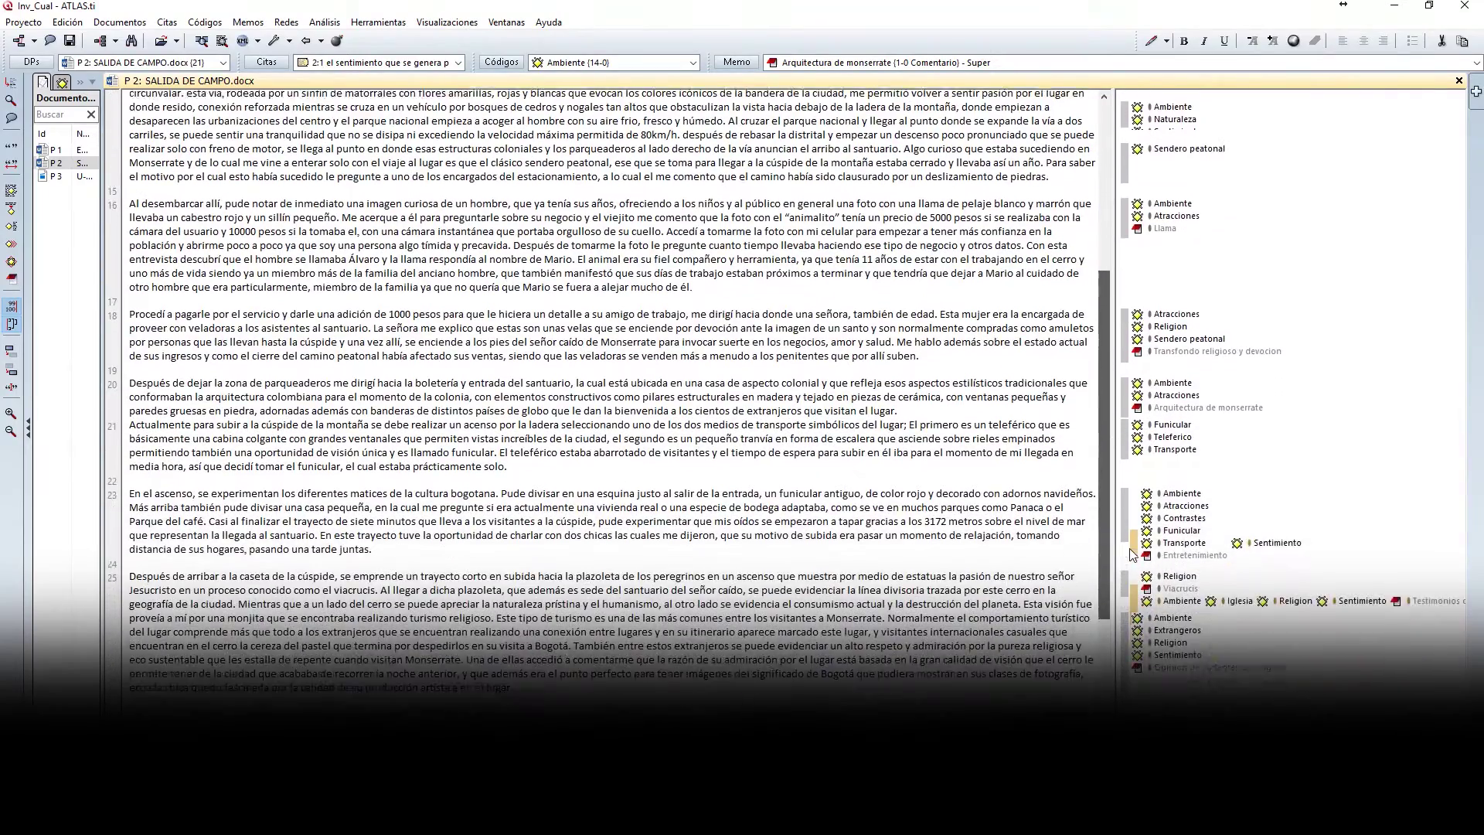
{"action": "left_click", "coordinate": [1174, 475]}
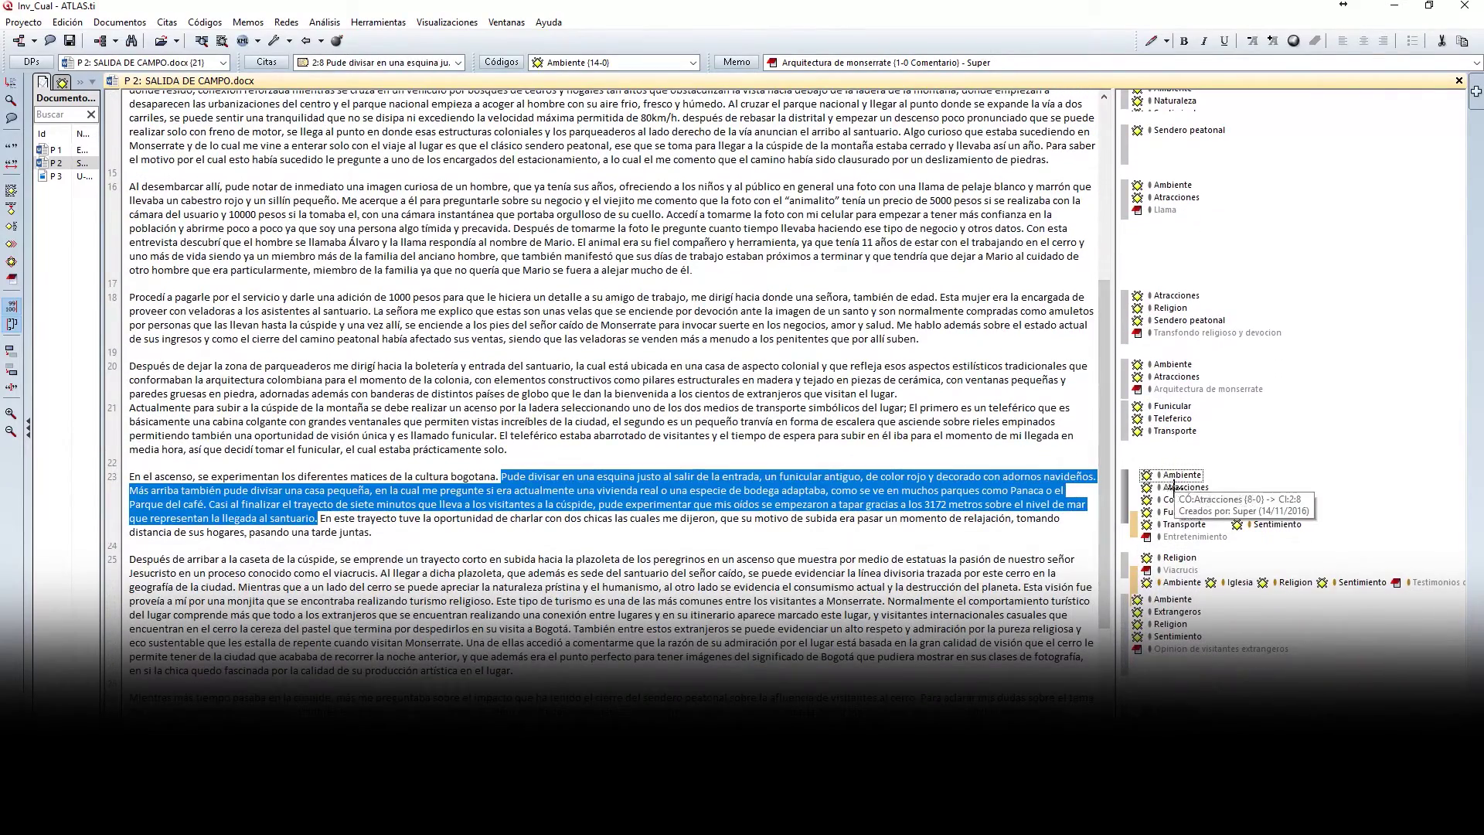
{"action": "left_click", "coordinate": [1135, 525]}
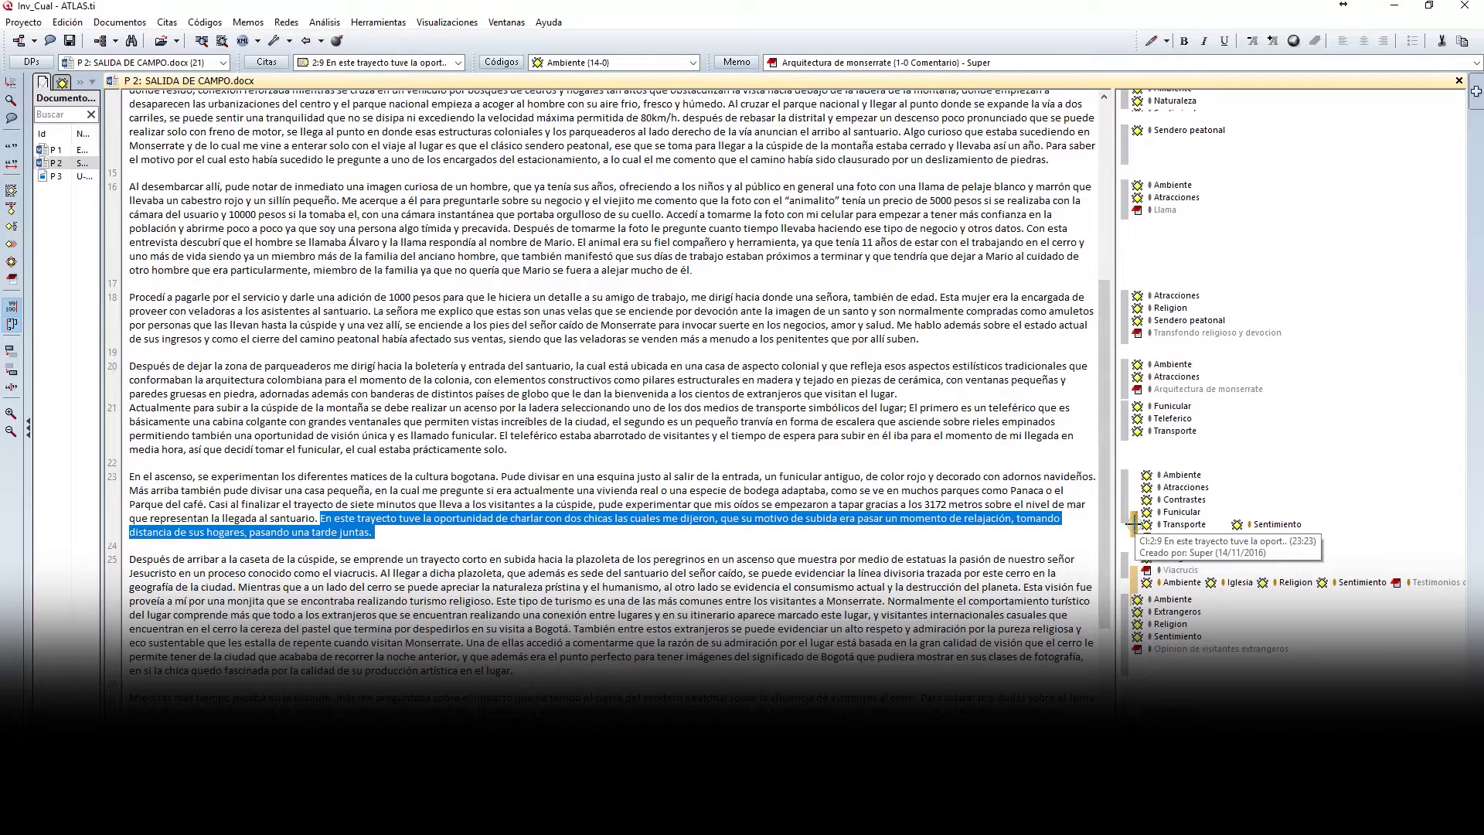
{"action": "left_click", "coordinate": [1125, 484]}
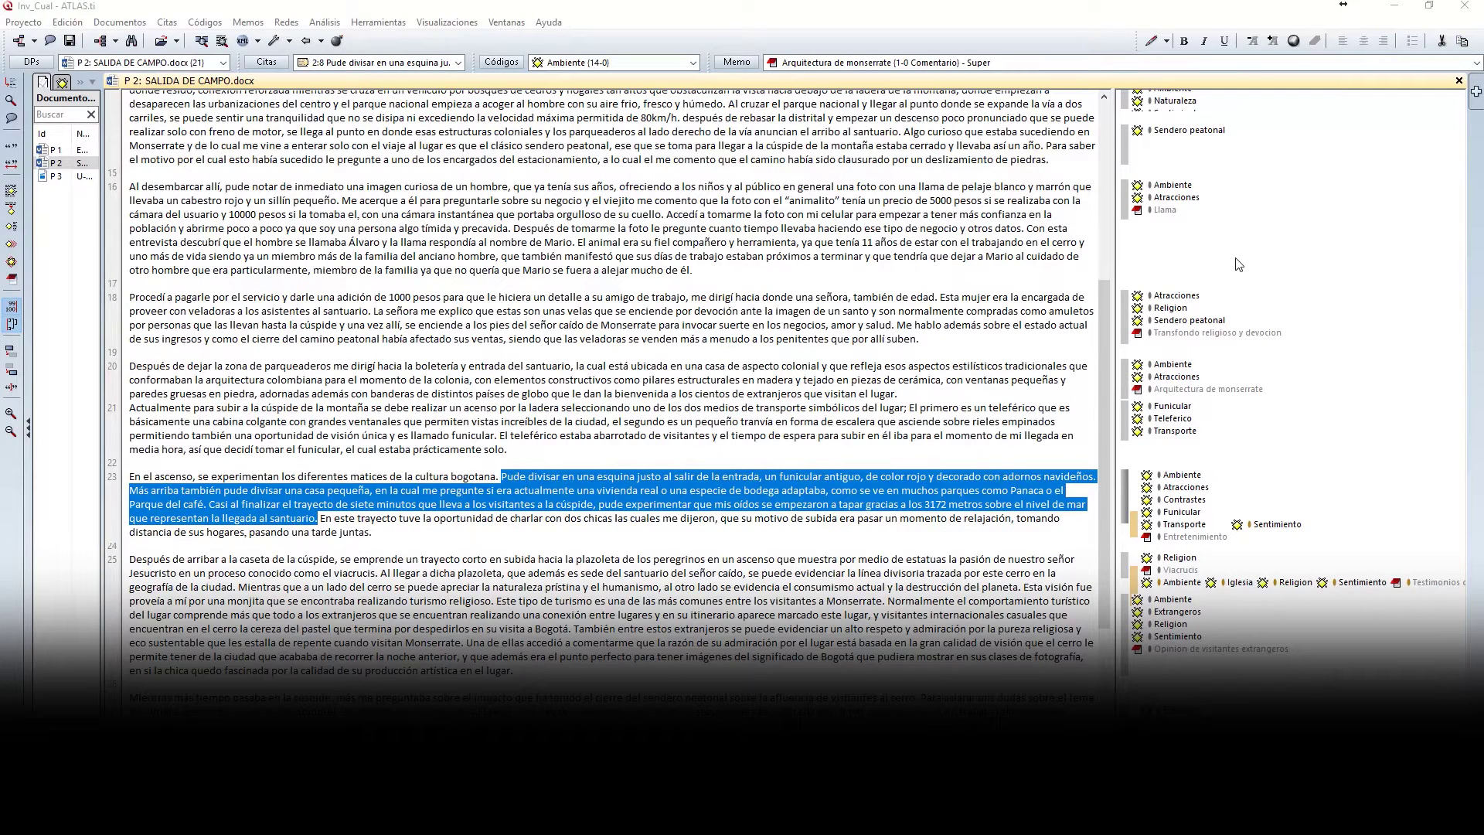
{"action": "left_click", "coordinate": [1051, 452]}
Show the passages linked to the Comercio code in paragraph 29 and the Familia code in paragraph 30.
{"action": "scroll", "coordinate": [1114, 446], "scroll_direction": "down", "scroll_amount": 7}
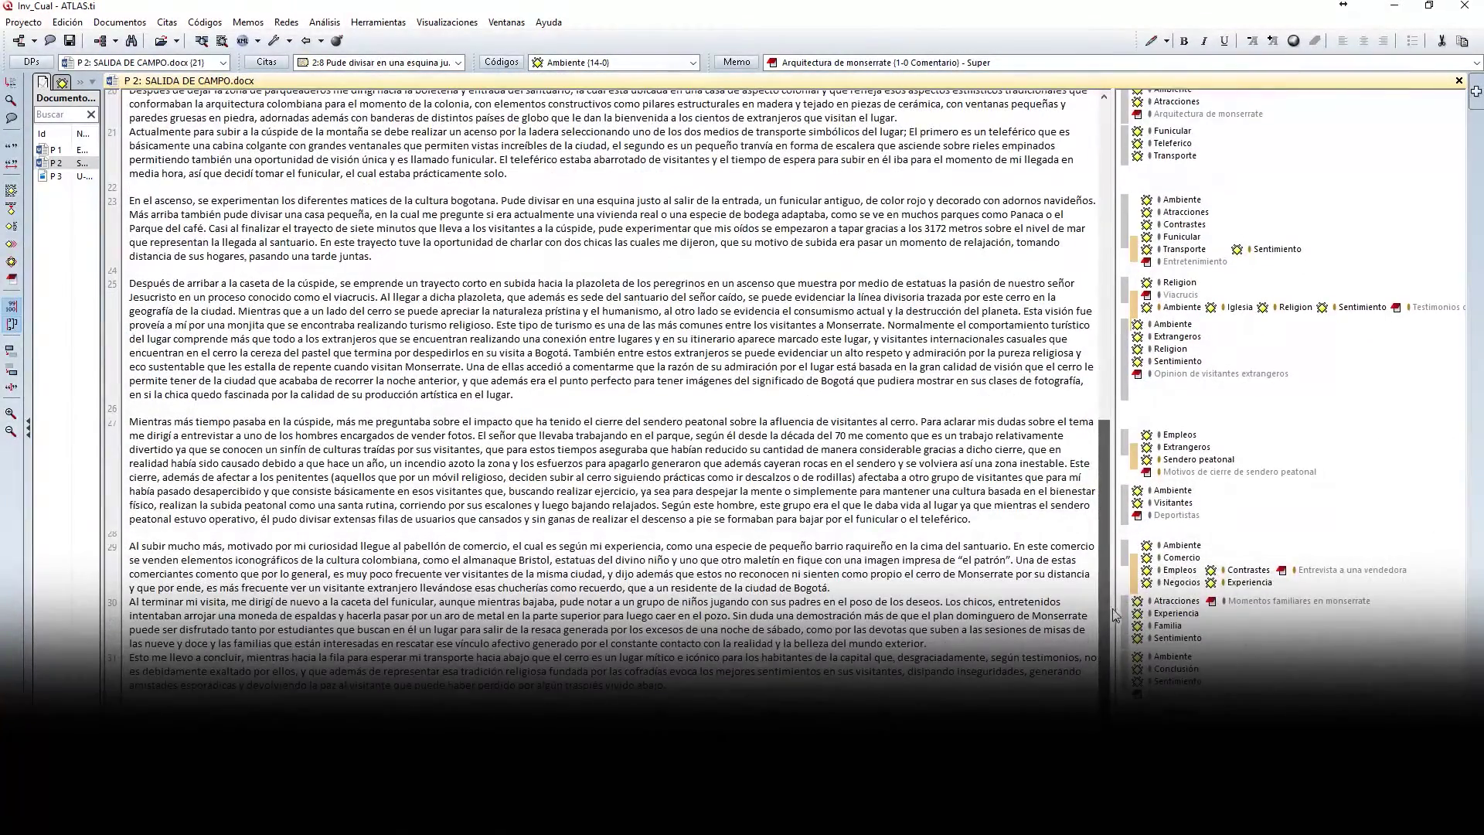
{"action": "left_click", "coordinate": [1177, 556]}
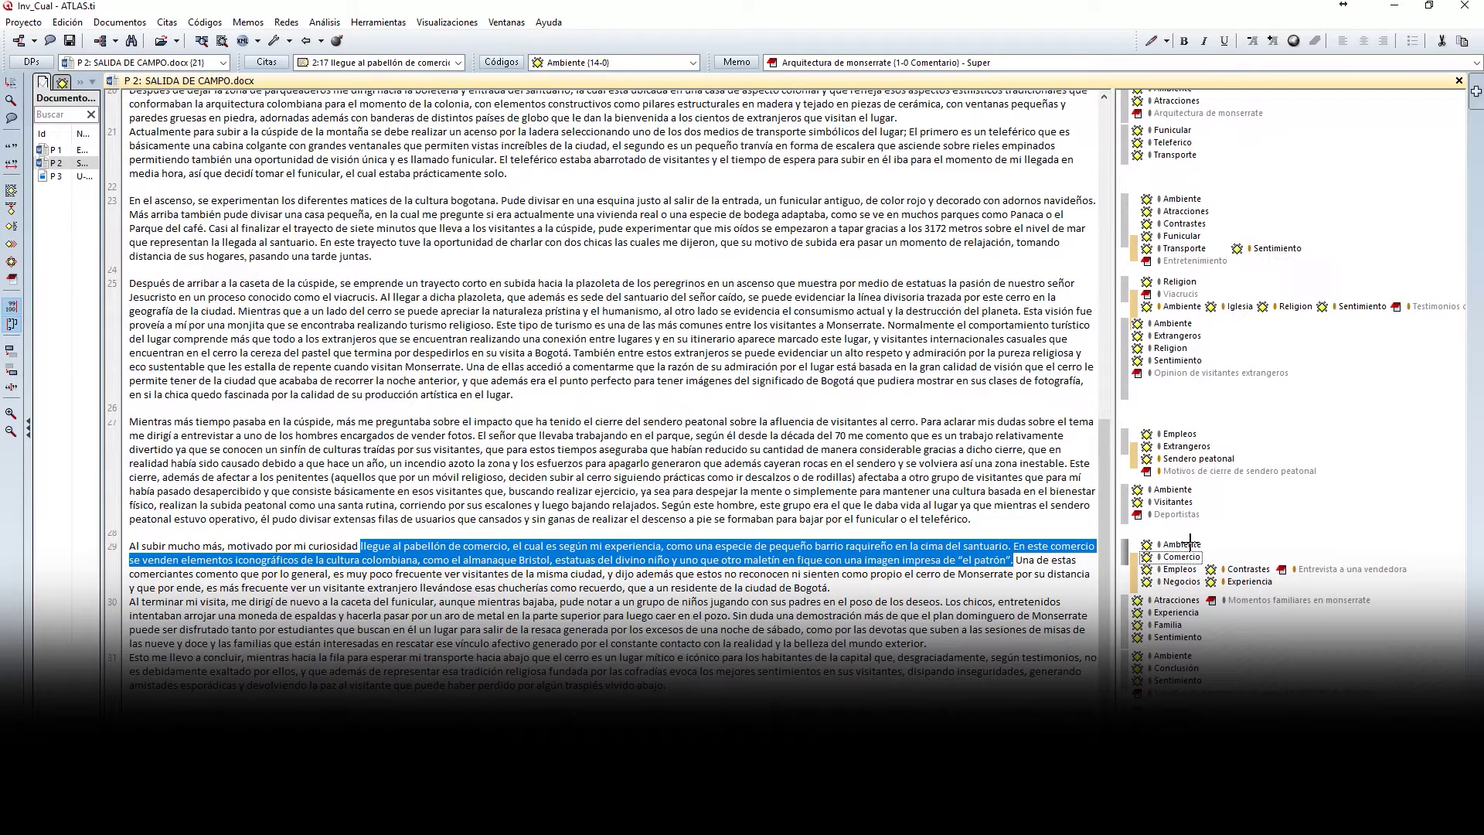
{"action": "left_click", "coordinate": [1170, 625]}
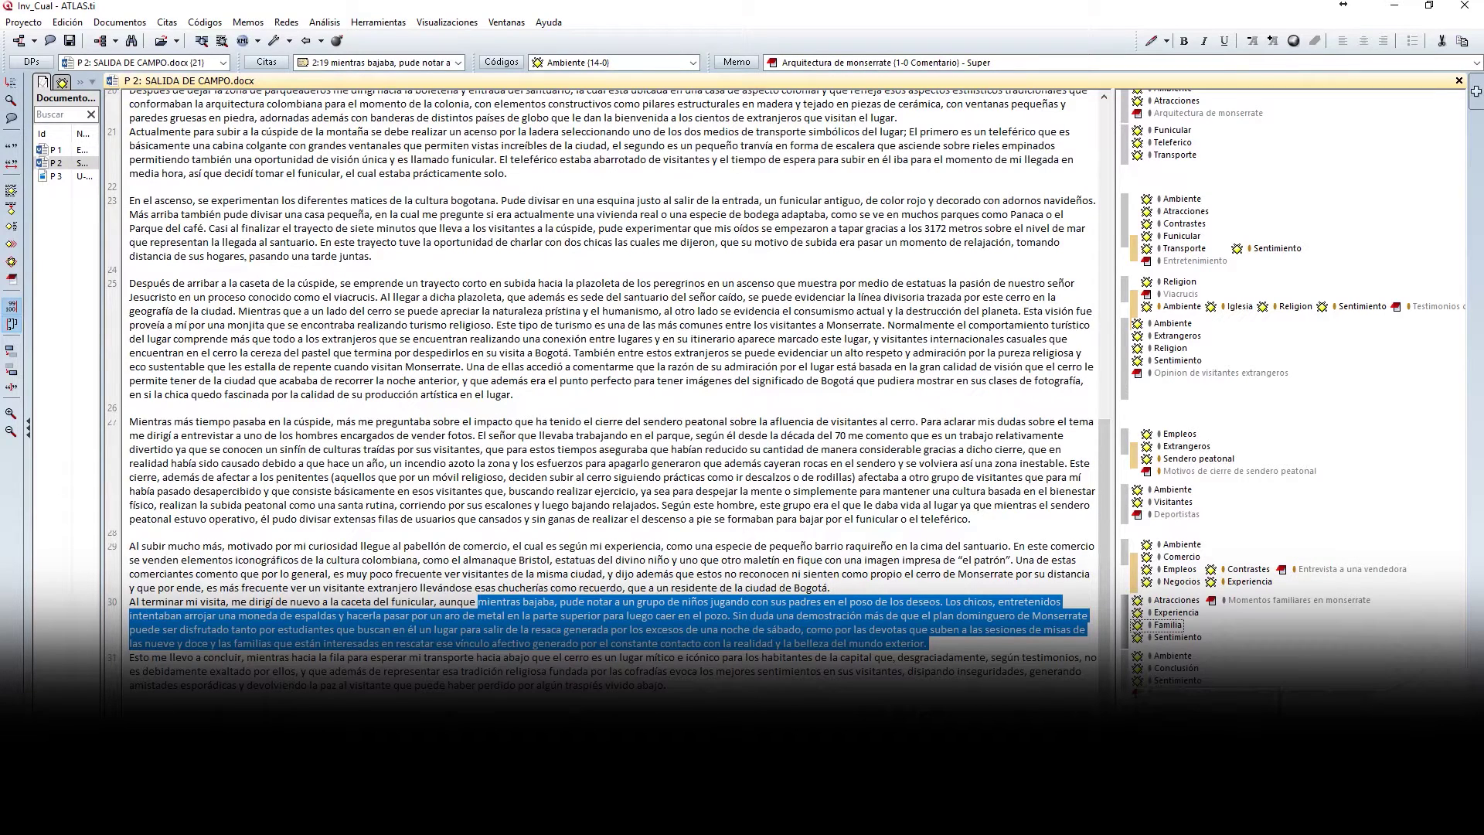
{"action": "left_click", "coordinate": [1072, 589]}
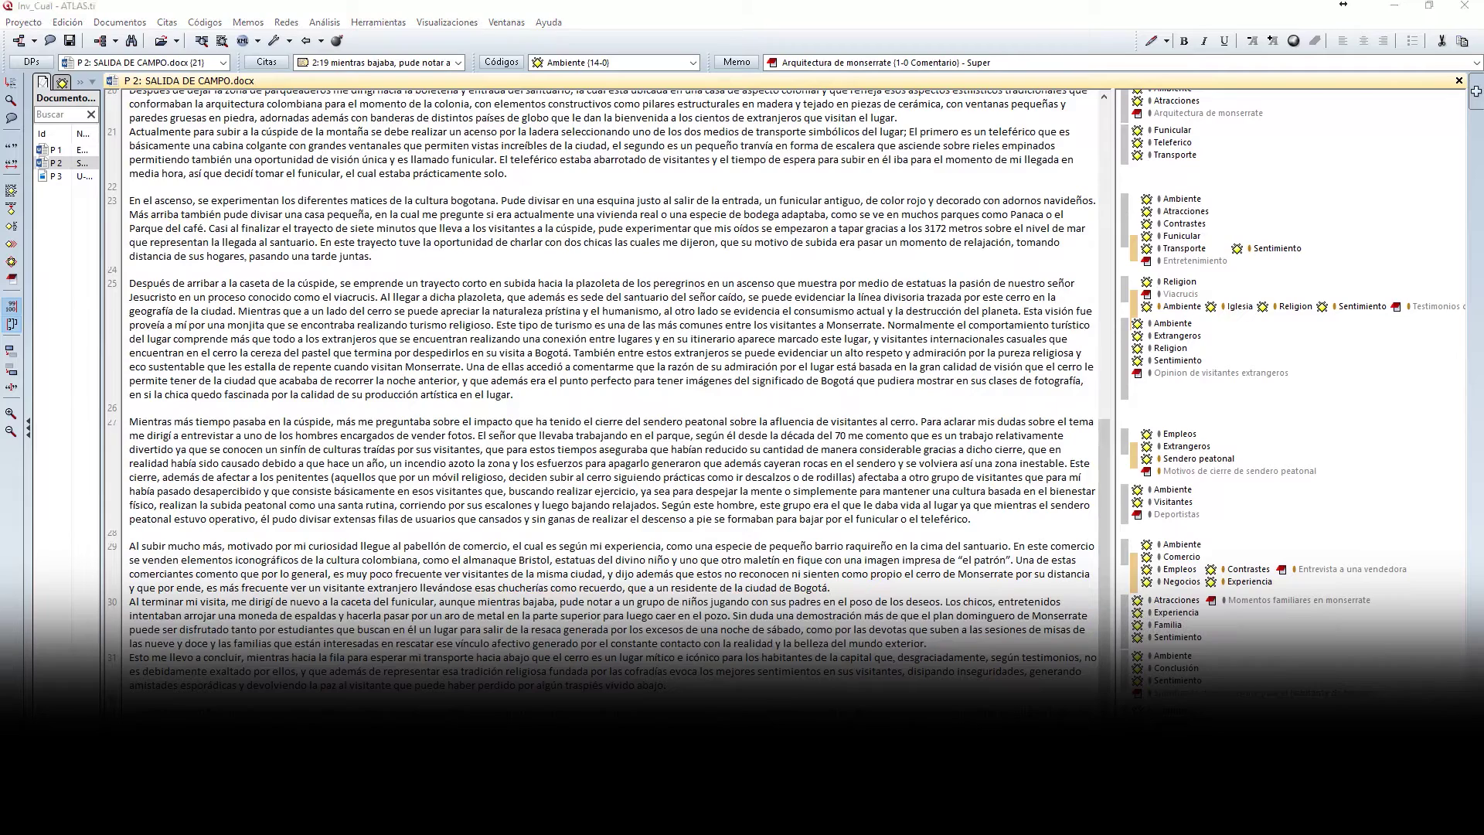
Open the Entrevistas.docx document and highlight the paragraph 4 quotations coded Como llegar, Ambiente and Cierre in turn.
{"action": "left_click", "coordinate": [82, 152]}
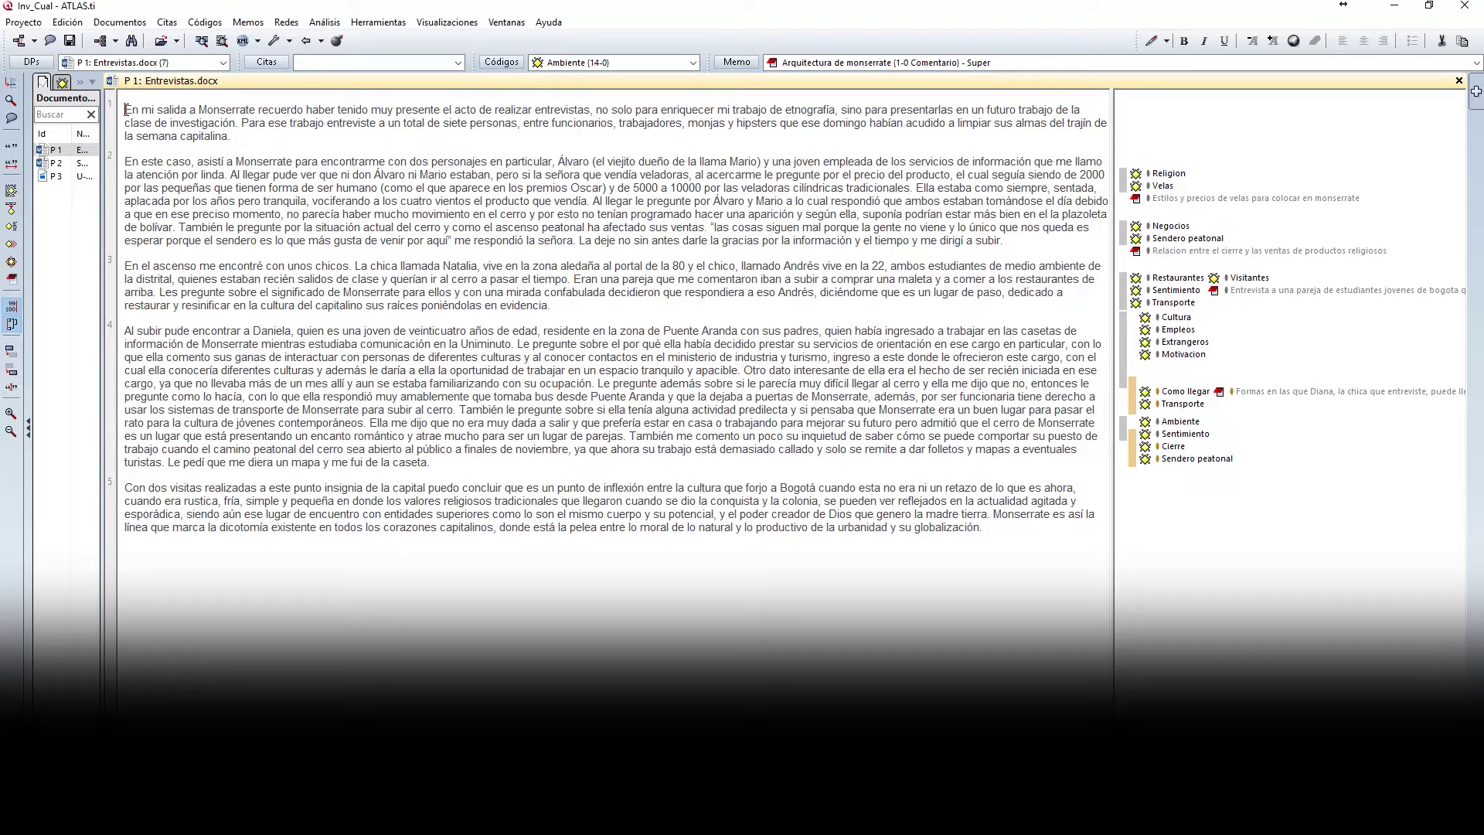
{"action": "left_click", "coordinate": [1177, 330]}
{"action": "left_click", "coordinate": [1132, 394]}
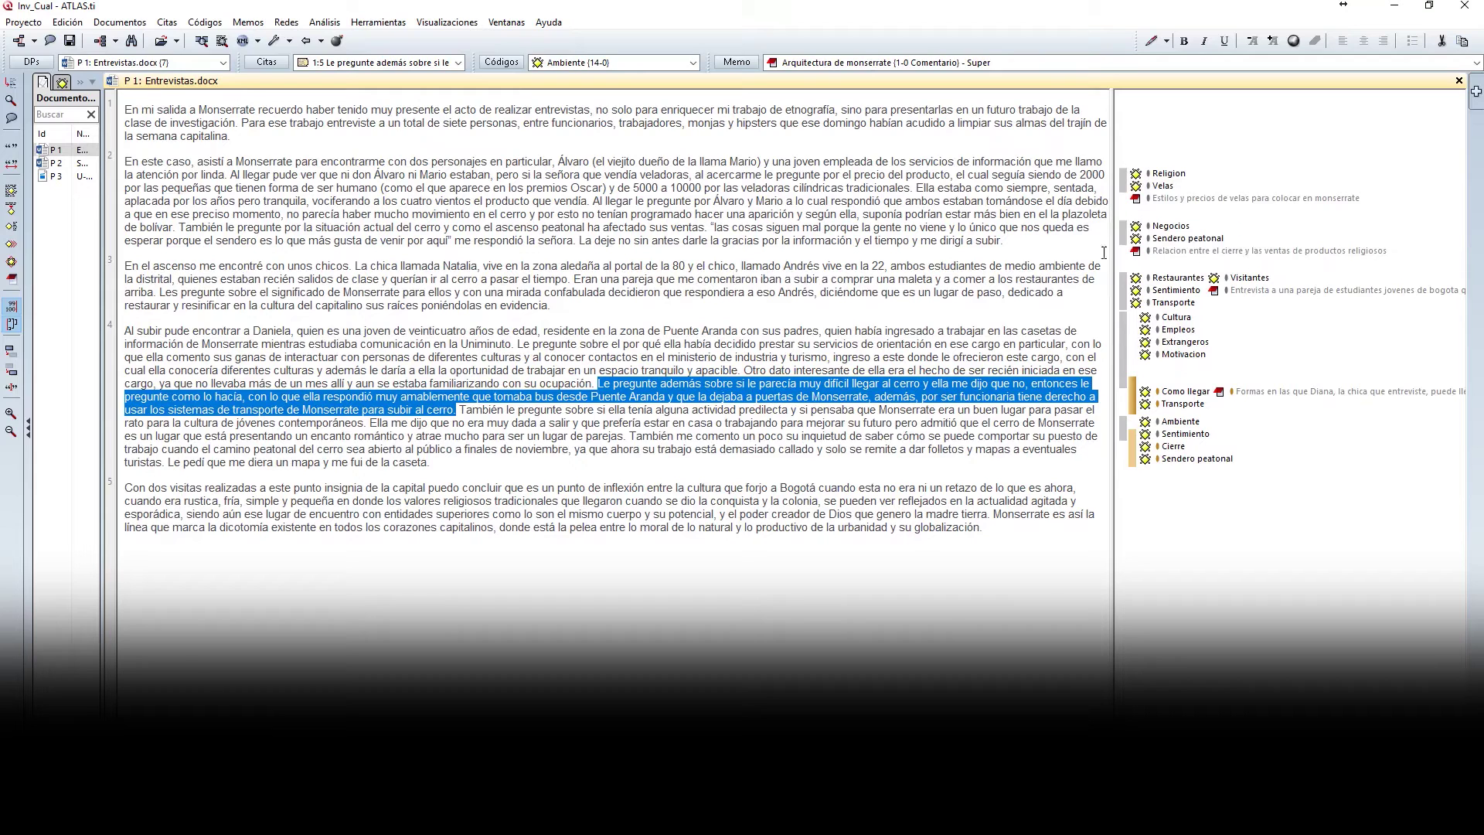
{"action": "left_click", "coordinate": [1123, 428]}
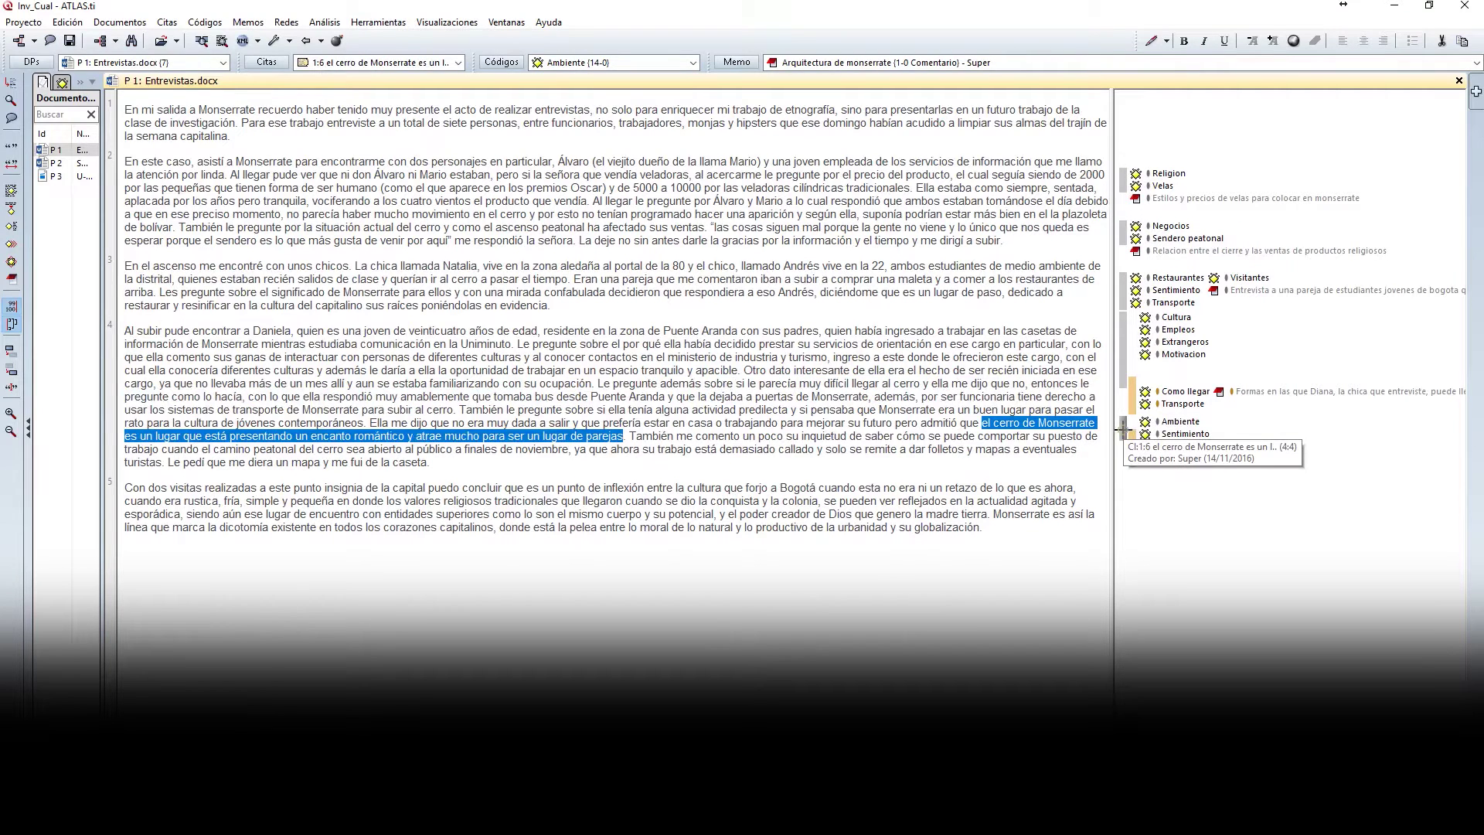
{"action": "left_click", "coordinate": [1133, 442]}
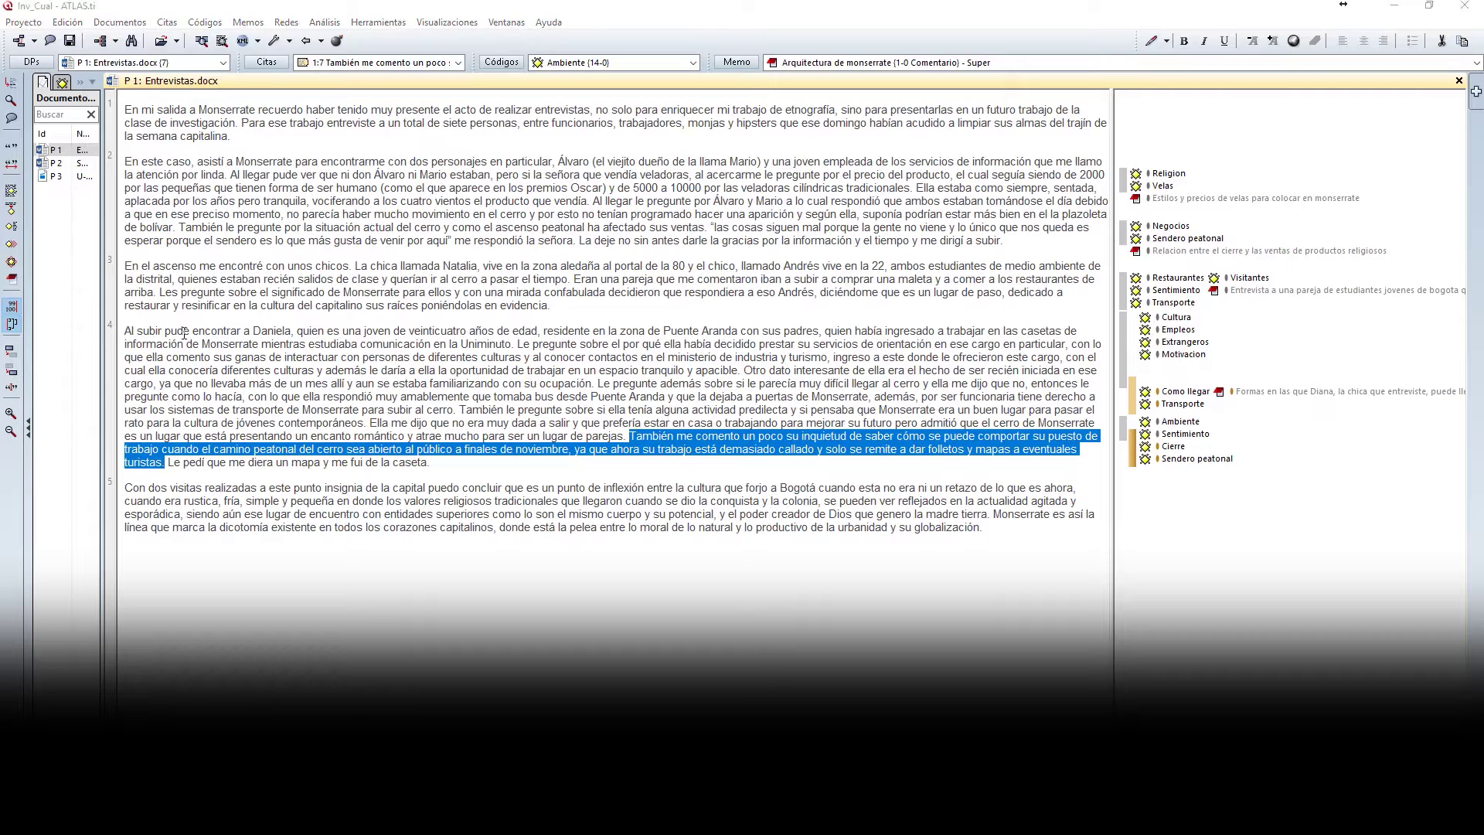
Open the U-KISS visita Colombia video document and mark a short stretch near the start of its timeline.
{"action": "left_click", "coordinate": [64, 177]}
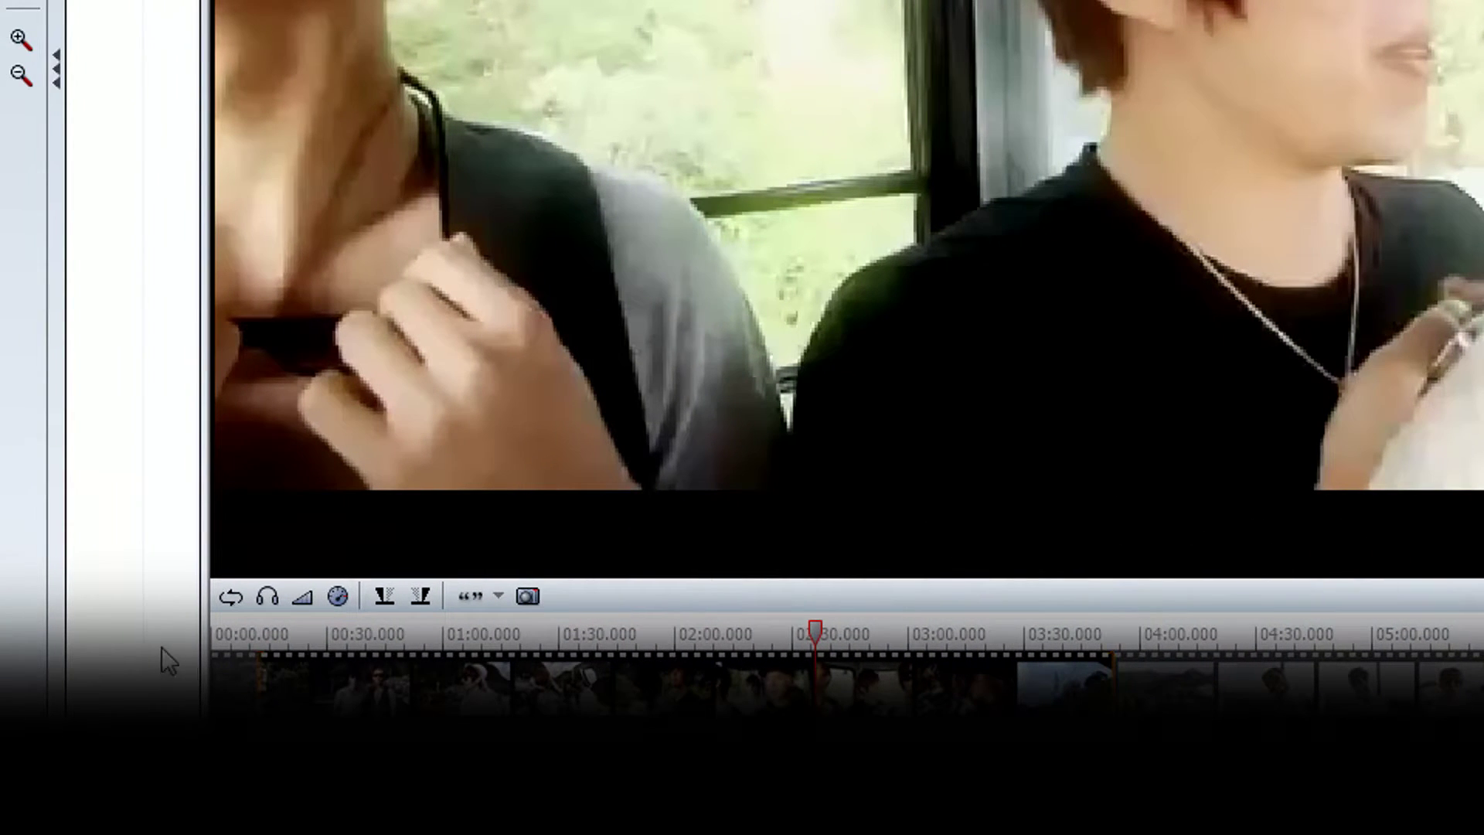
{"action": "mouse_move", "coordinate": [897, 526]}
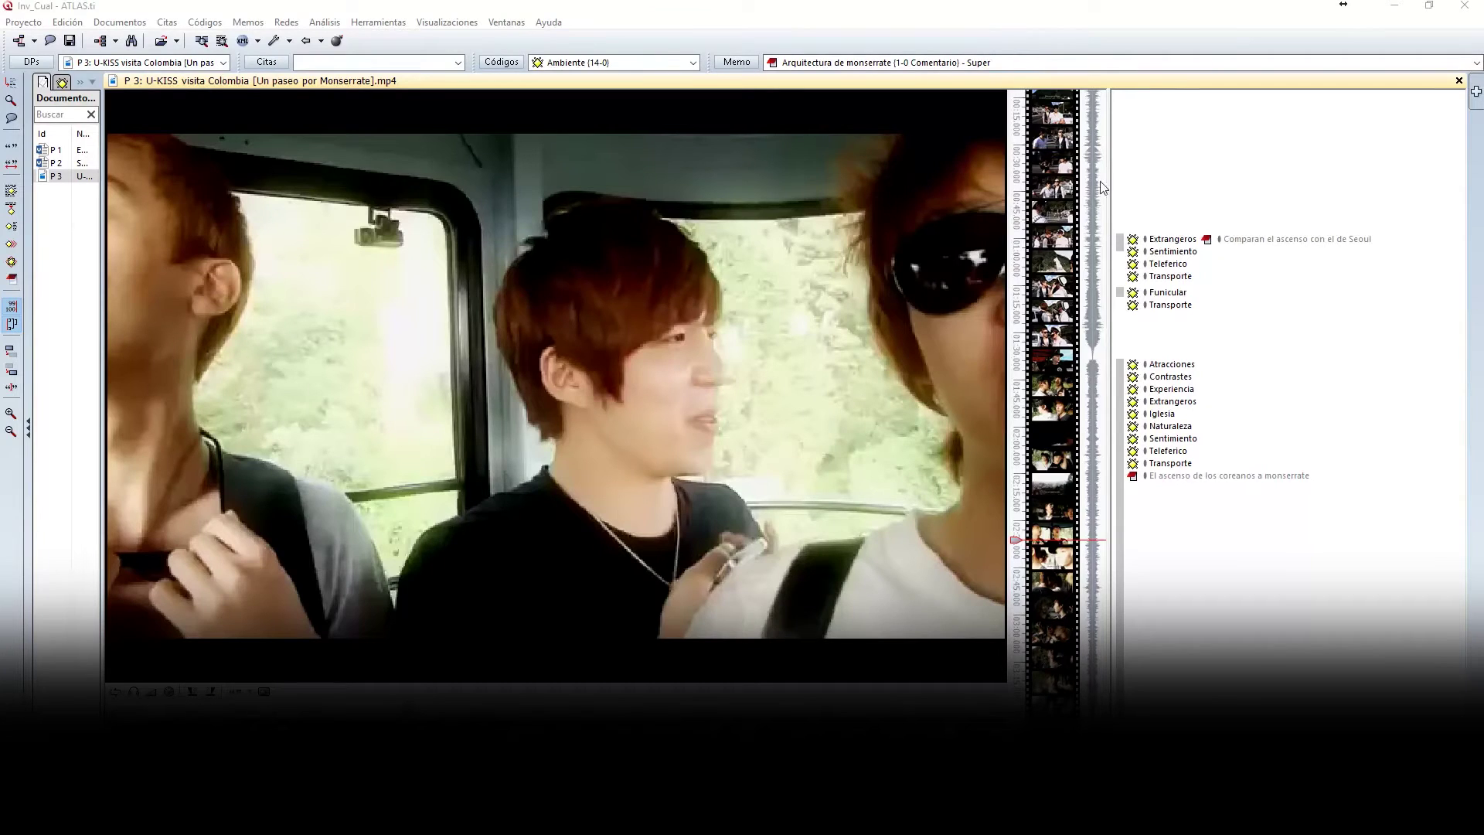
{"action": "scroll", "coordinate": [1137, 214], "scroll_direction": "up", "scroll_amount": 1}
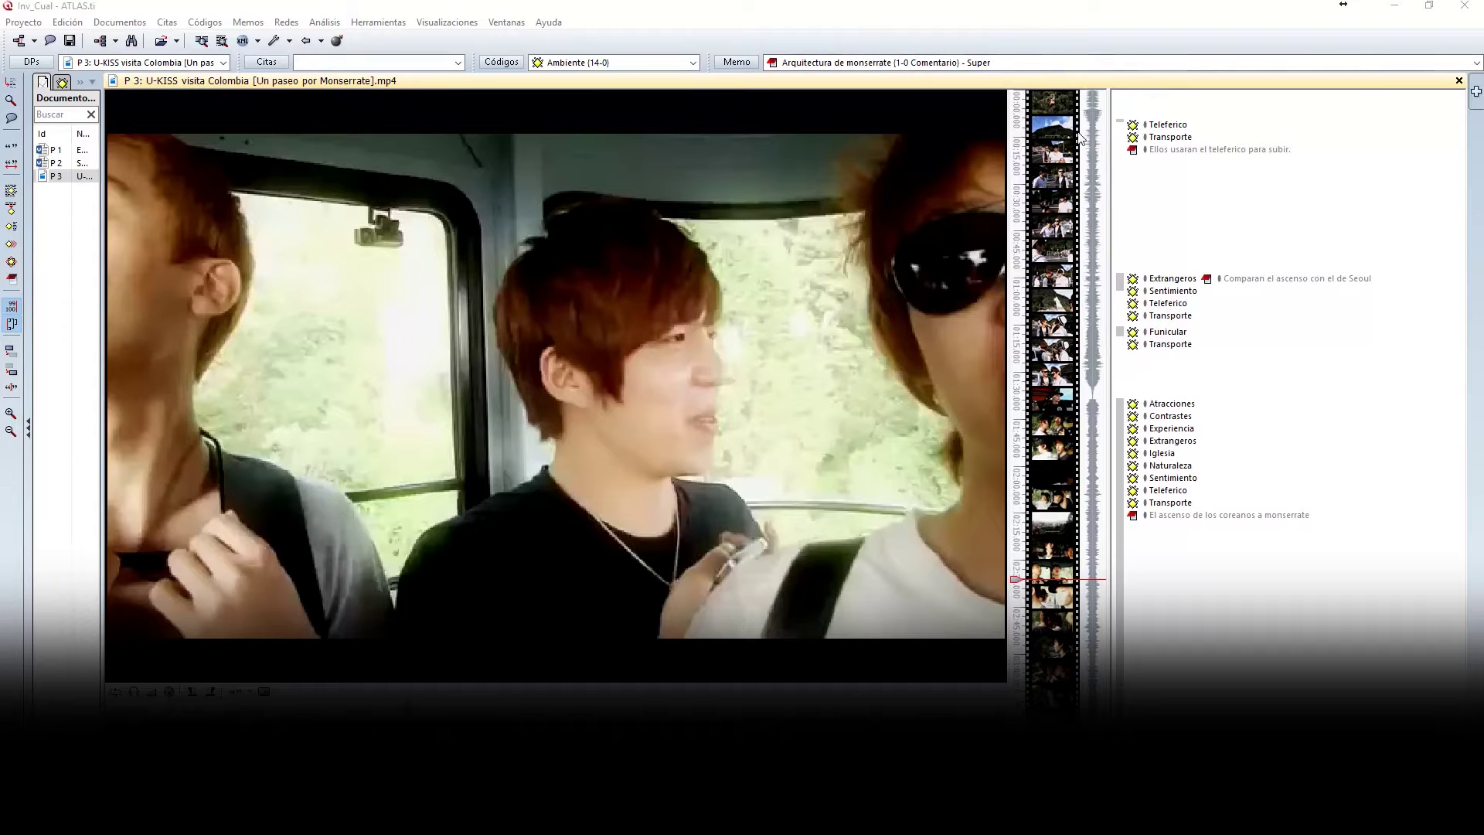
{"action": "mouse_move", "coordinate": [1099, 135]}
{"action": "left_mouse_down"}
{"action": "mouse_move", "coordinate": [1094, 228]}
{"action": "mouse_move", "coordinate": [1094, 112]}
{"action": "left_mouse_up"}
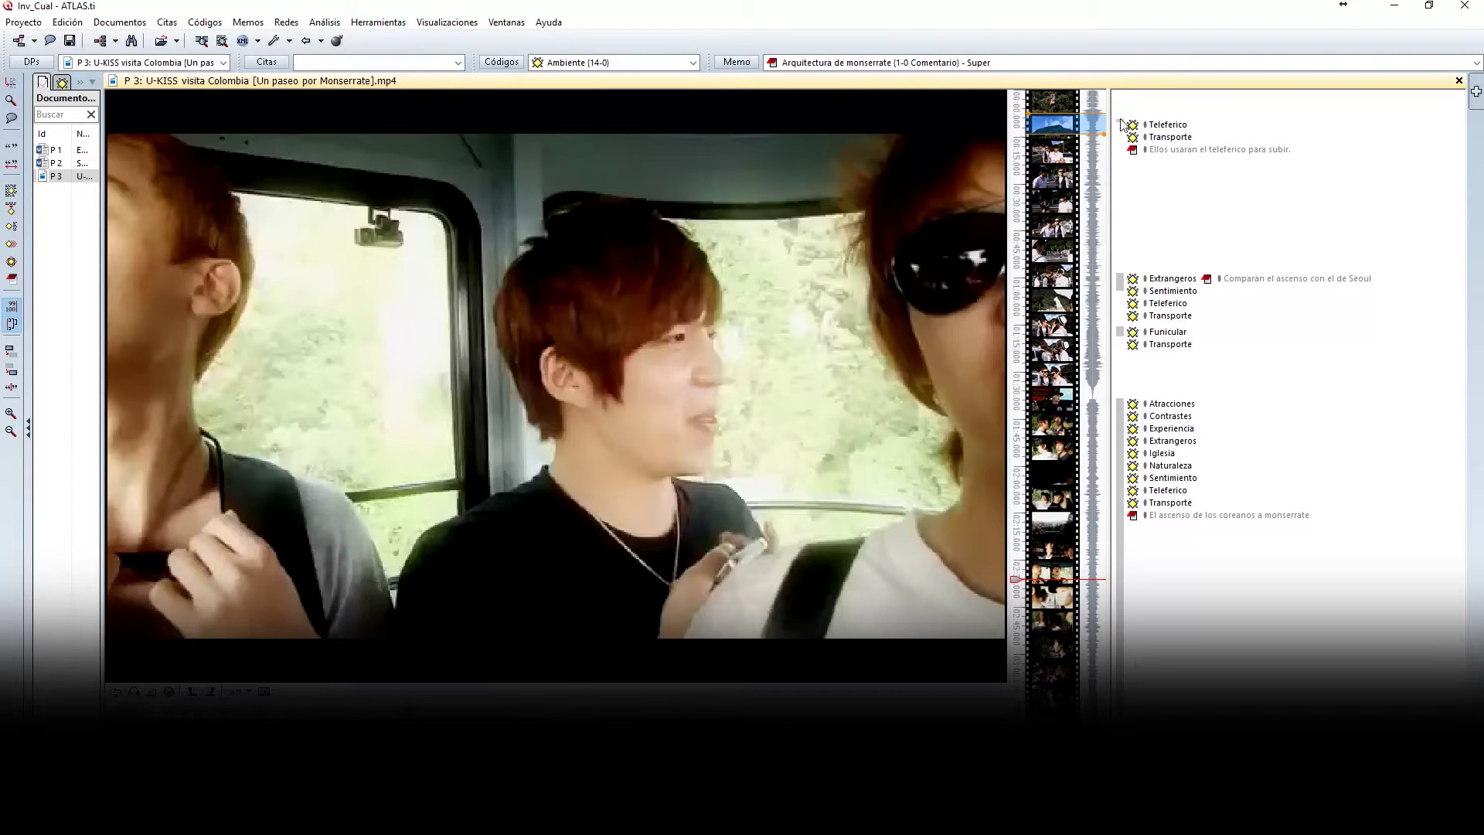
{"action": "left_click", "coordinate": [1101, 95]}
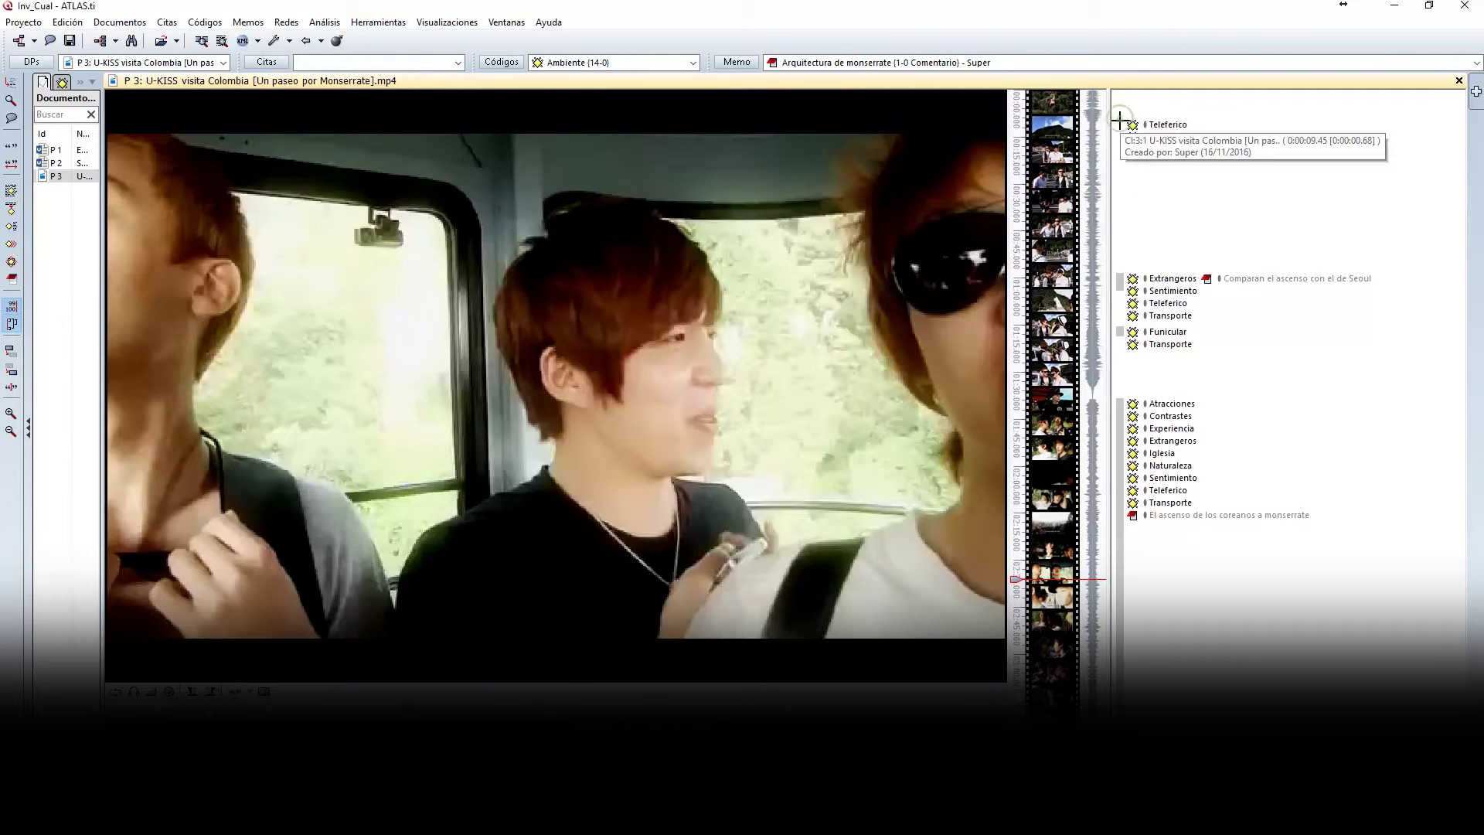
Show the video segments linked to the first Teleferico code, the Extrangeros and Funicular codes, and the long ascent quotation.
{"action": "left_click", "coordinate": [1121, 122]}
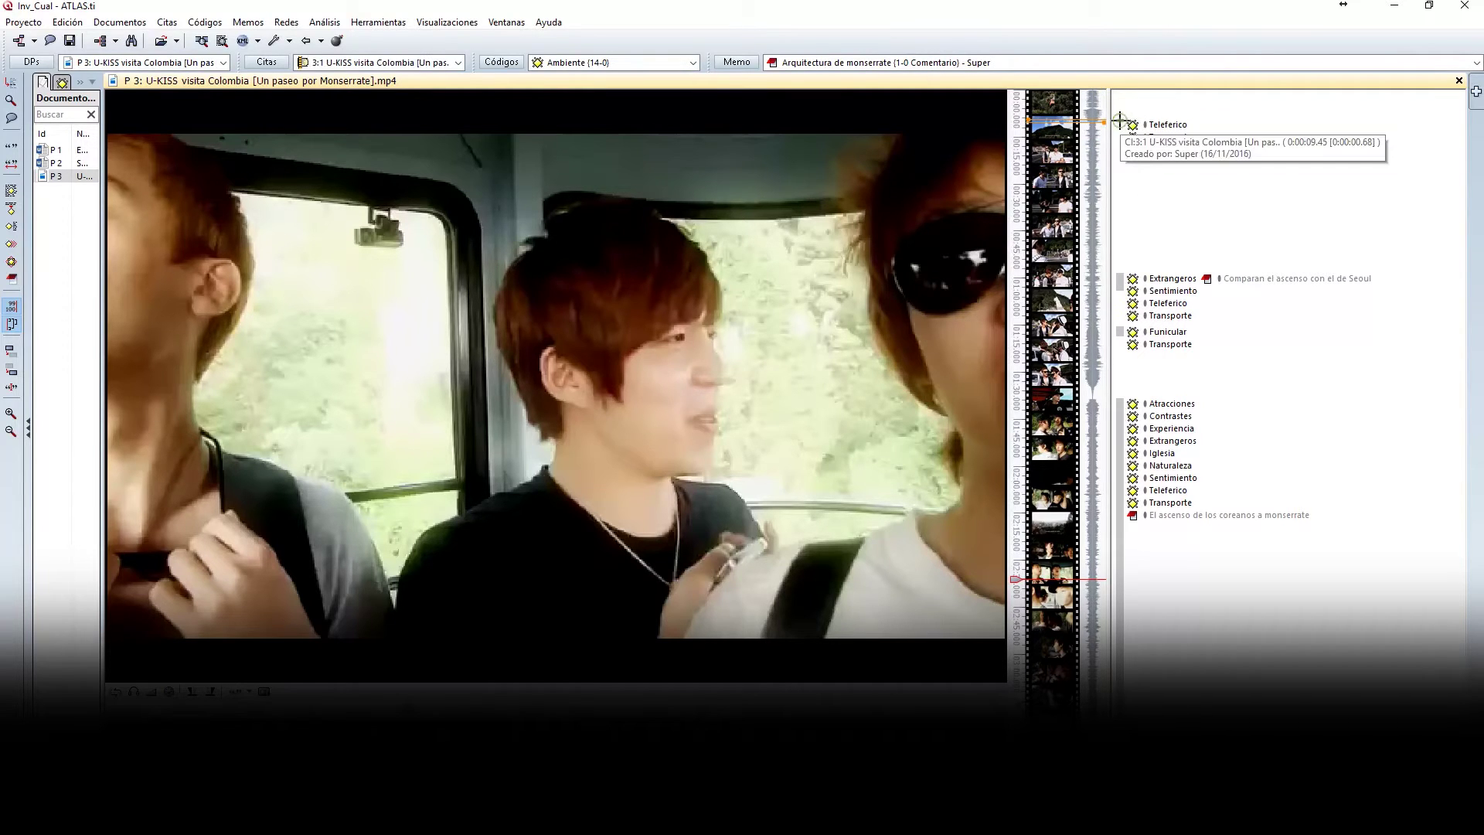
{"action": "left_click", "coordinate": [1121, 286]}
{"action": "left_click", "coordinate": [1121, 332]}
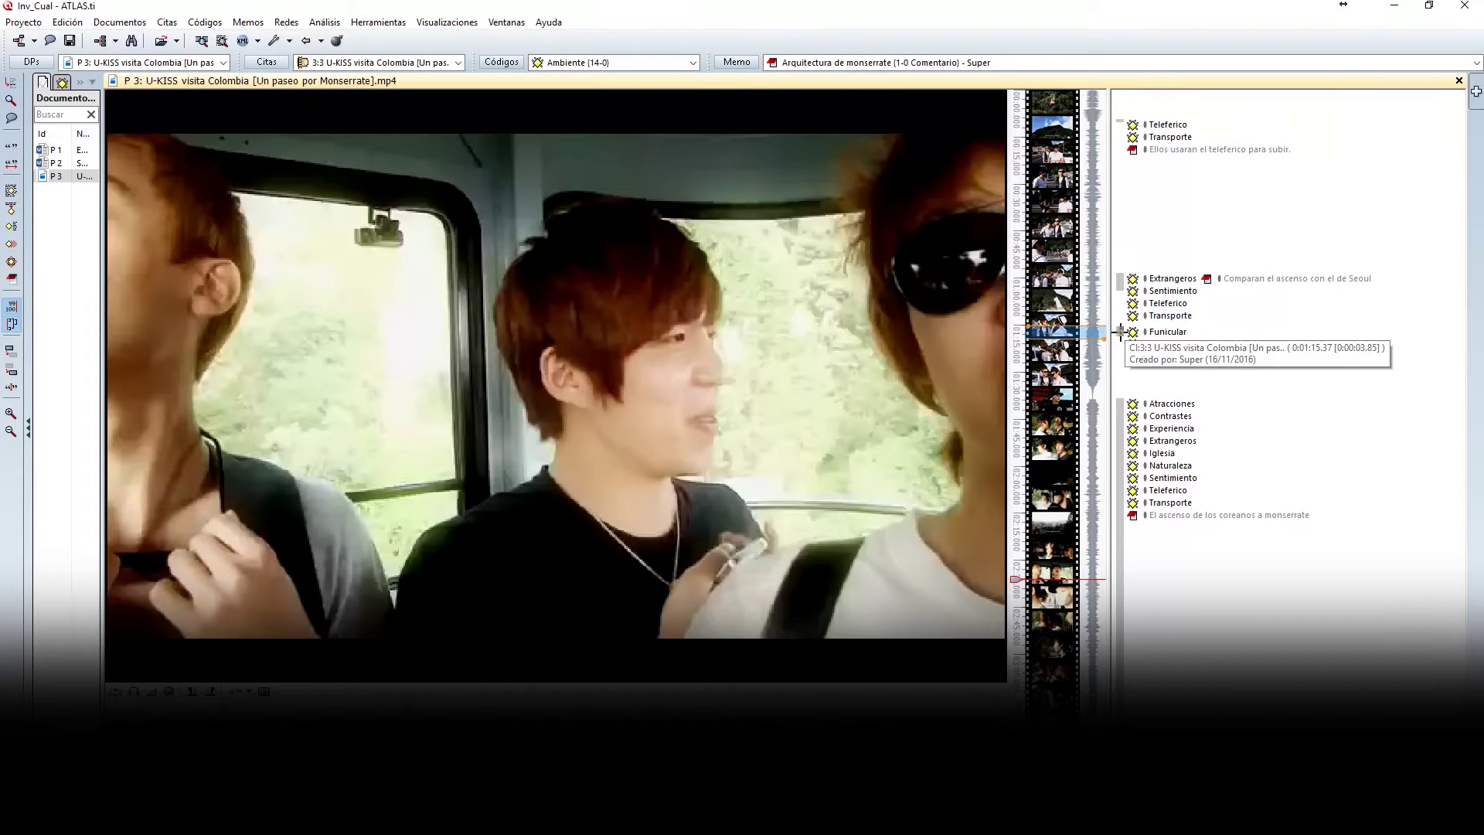
{"action": "left_click", "coordinate": [1121, 428]}
{"action": "scroll", "coordinate": [1097, 402], "scroll_direction": "down", "scroll_amount": 5}
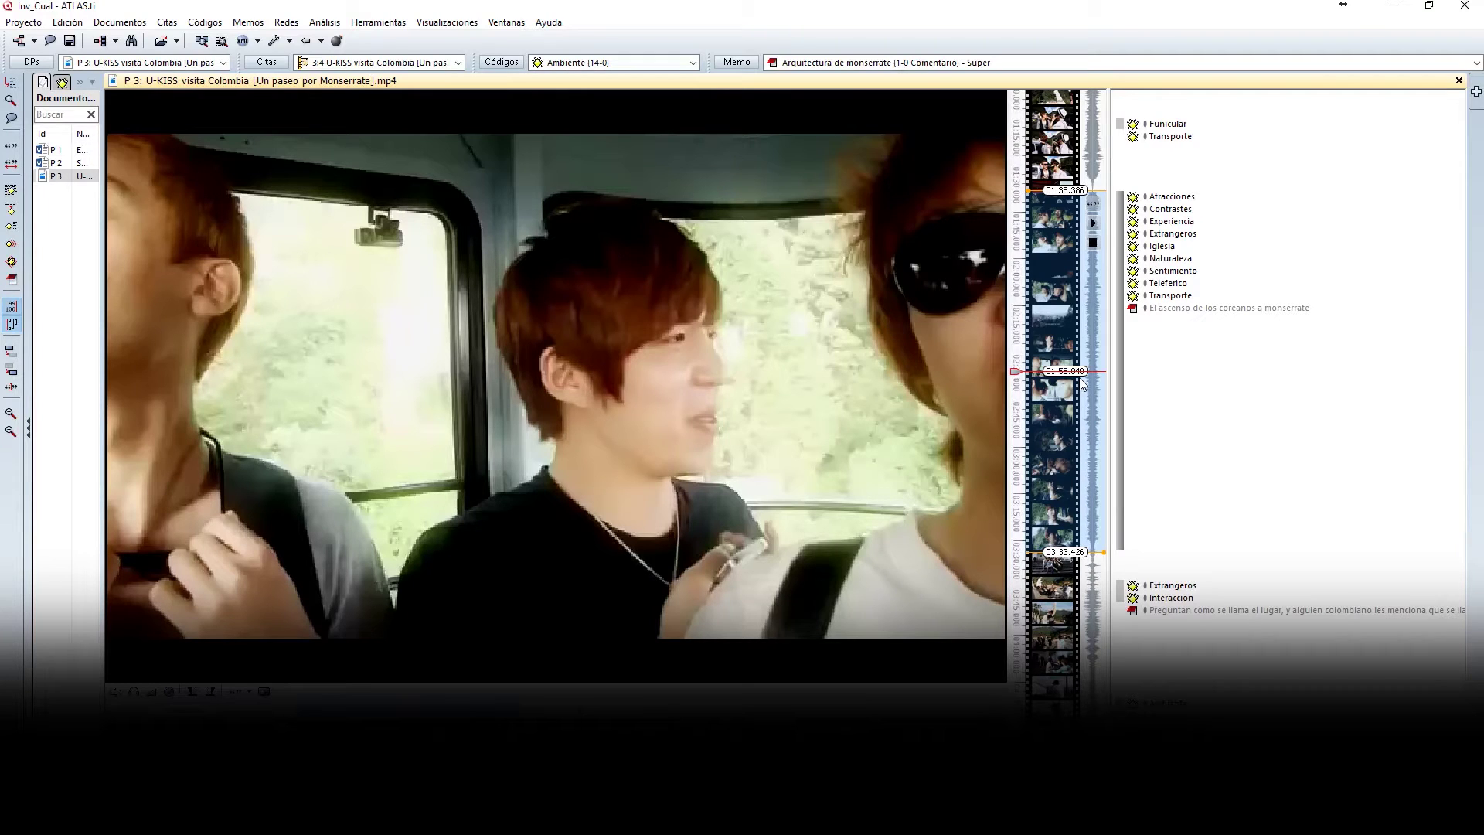
{"action": "left_click", "coordinate": [1083, 383]}
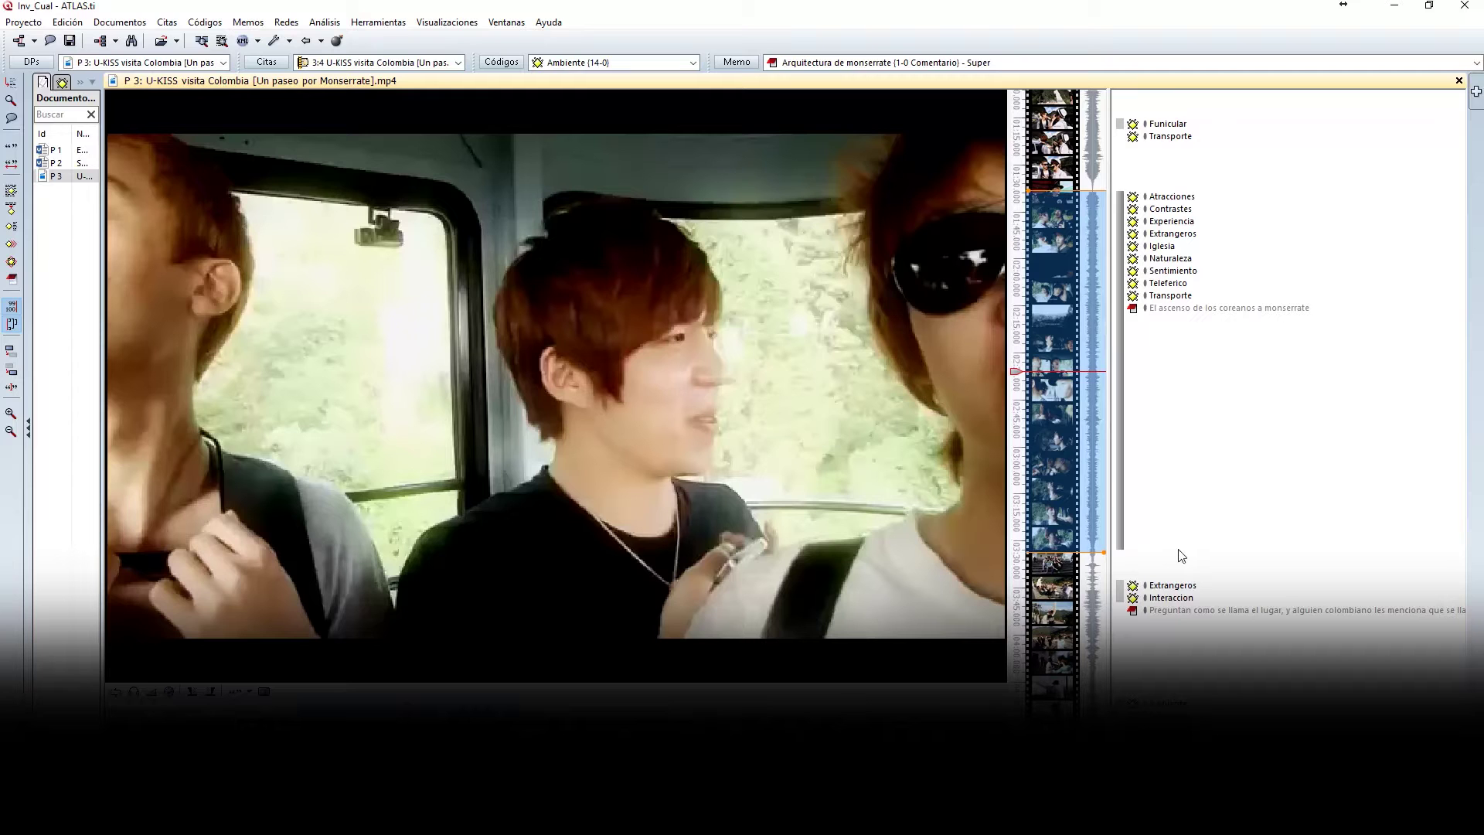
Select the memo on the Koreans' ascent to Monserrate, play a moment of the video and pause it.
{"action": "left_click", "coordinate": [1176, 313]}
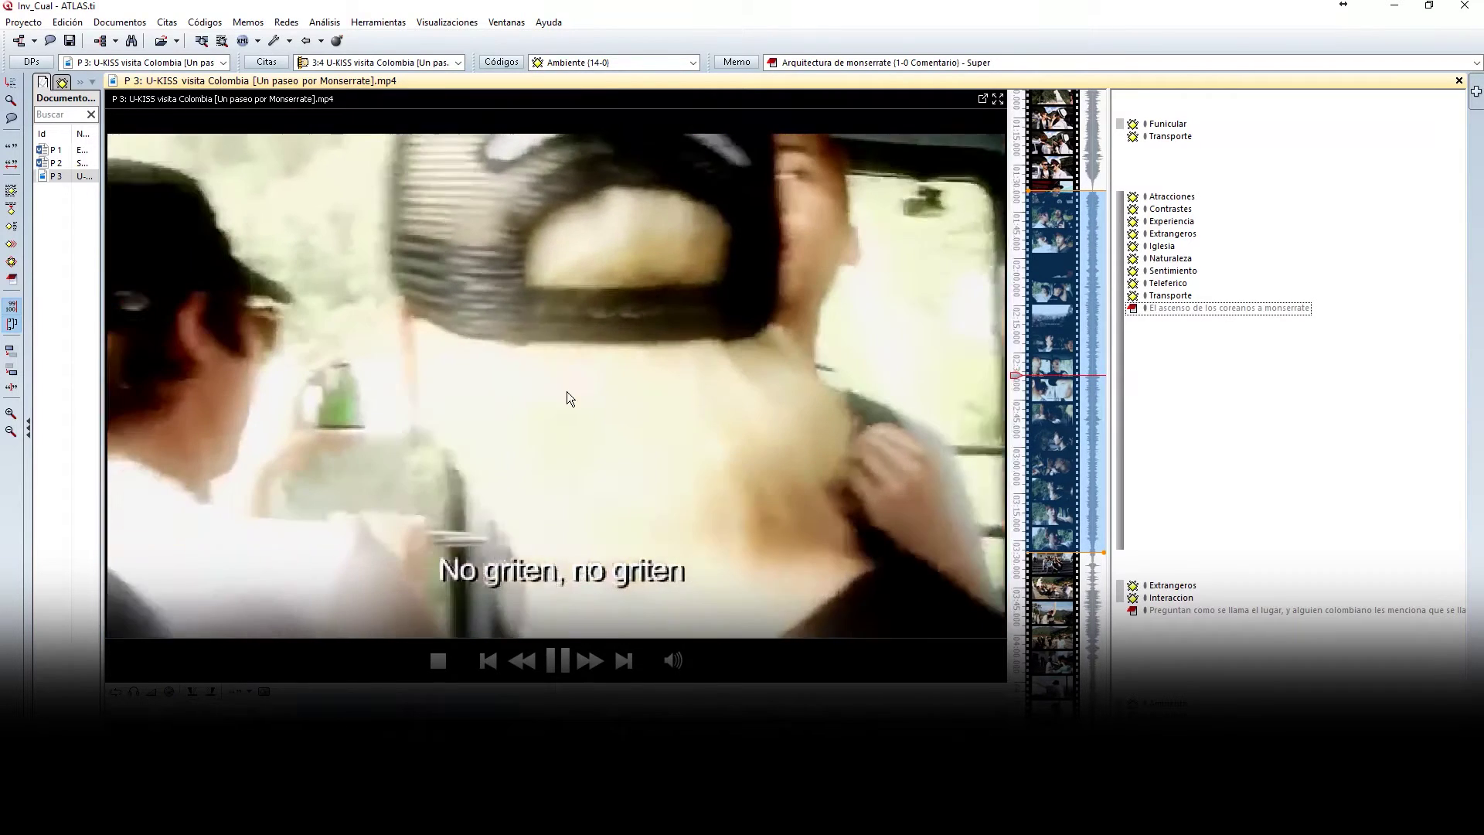
{"action": "left_click", "coordinate": [568, 391]}
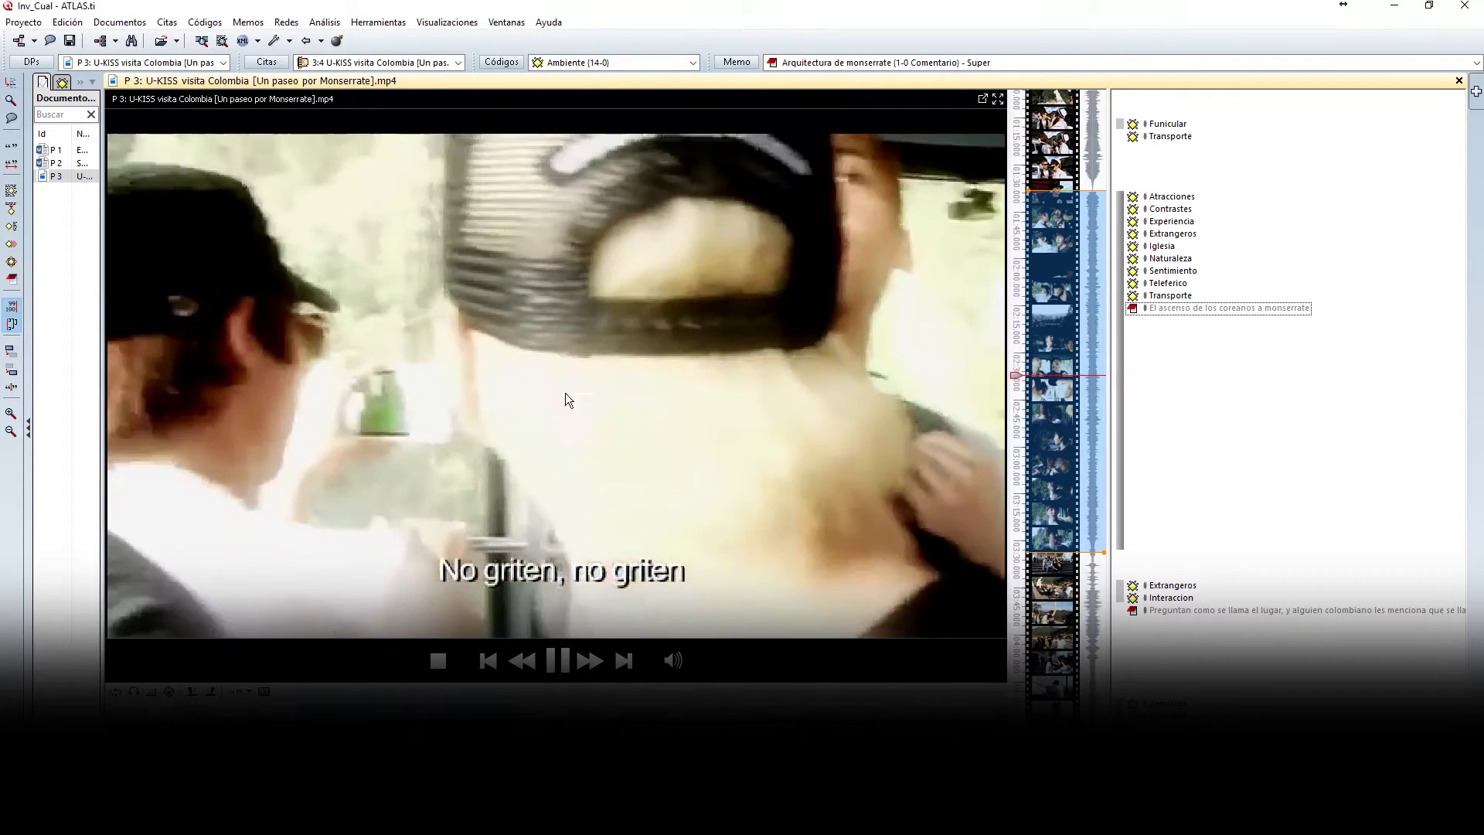
{"action": "left_click", "coordinate": [1210, 476]}
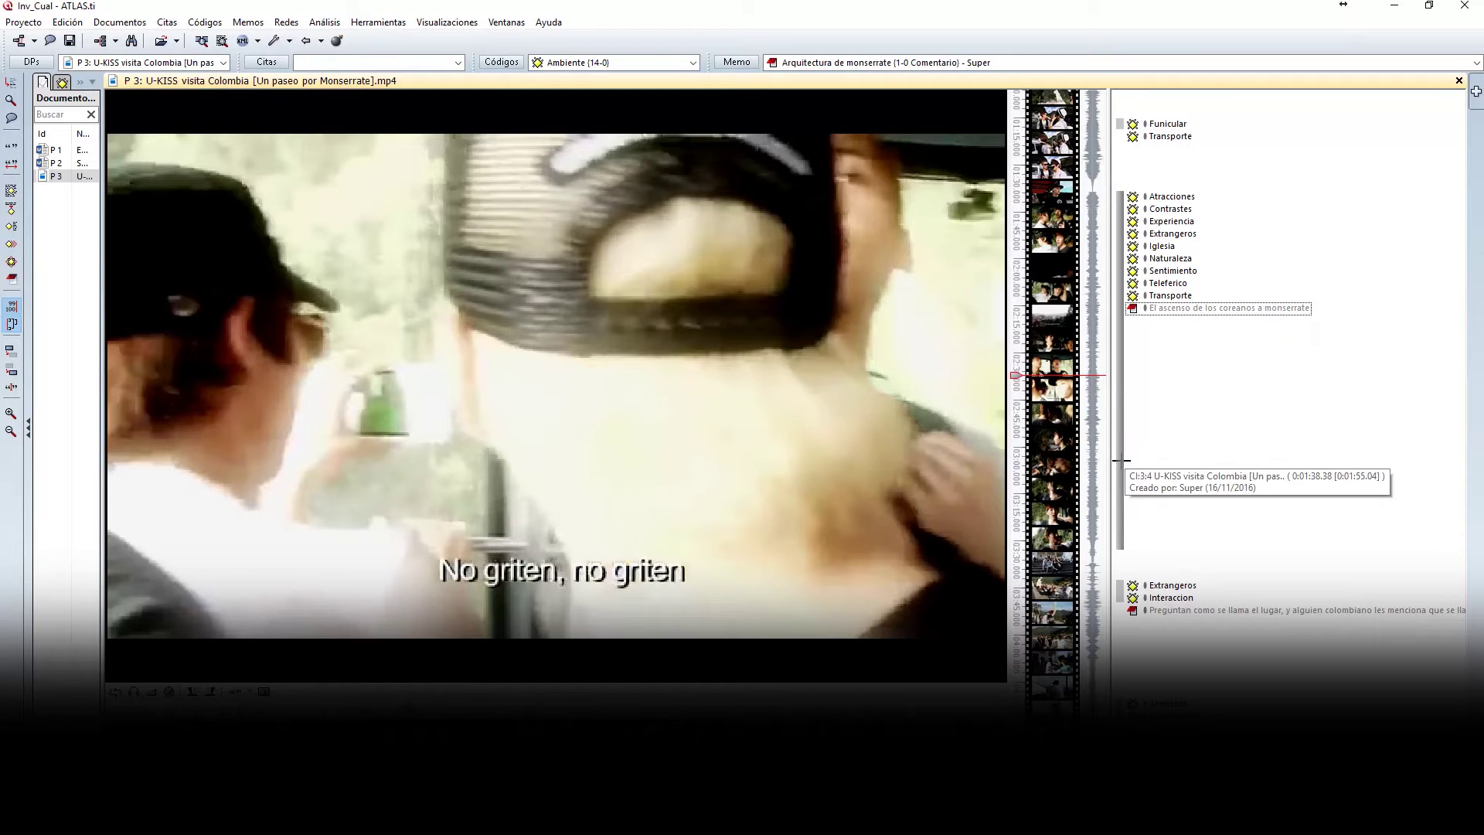
Show the later video segments linked to the La vista de monserrate memo and the Conclusión code.
{"action": "scroll", "coordinate": [1276, 475], "scroll_direction": "down", "scroll_amount": 10}
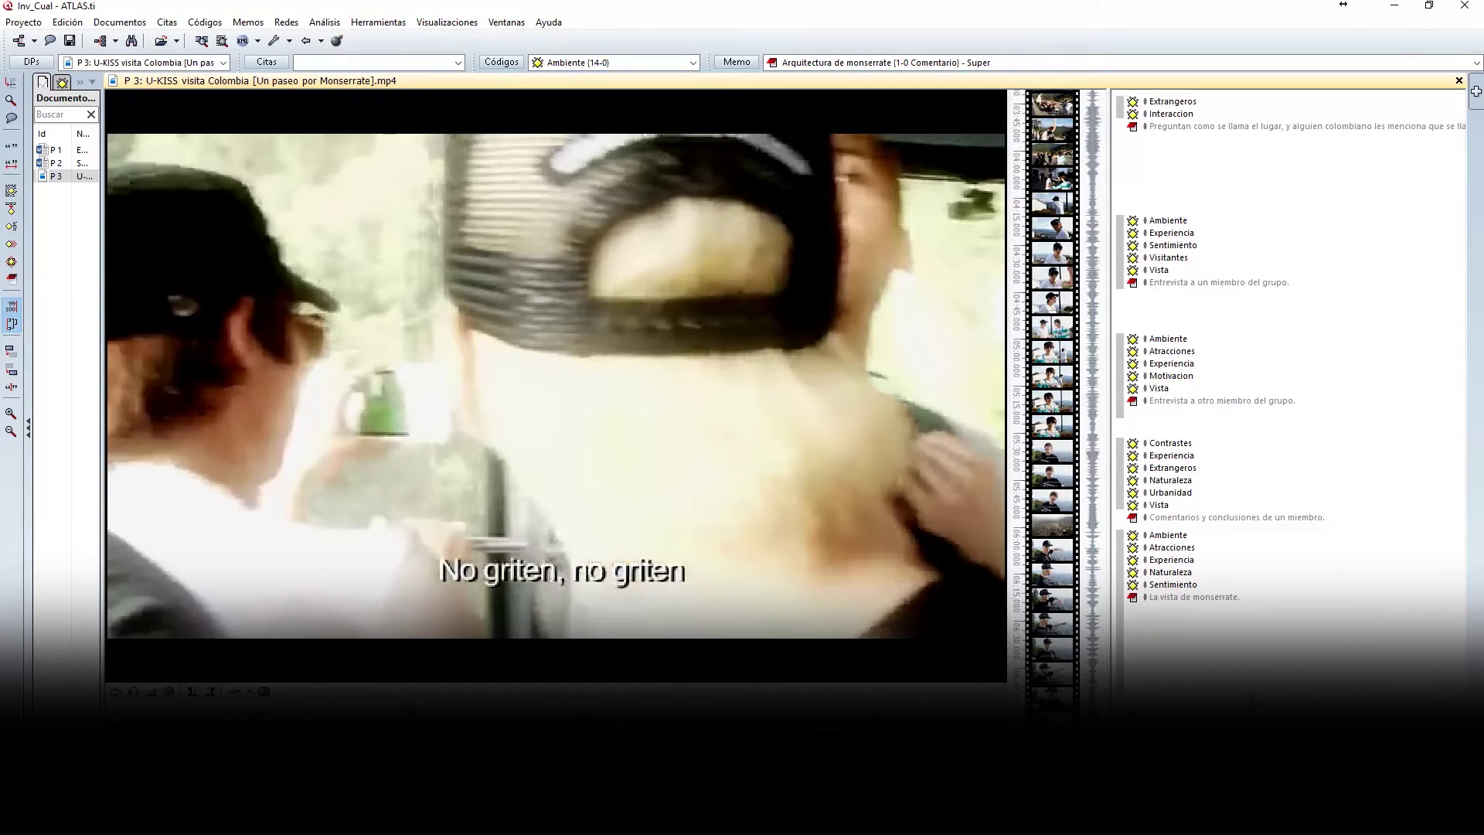
{"action": "left_click", "coordinate": [1120, 609]}
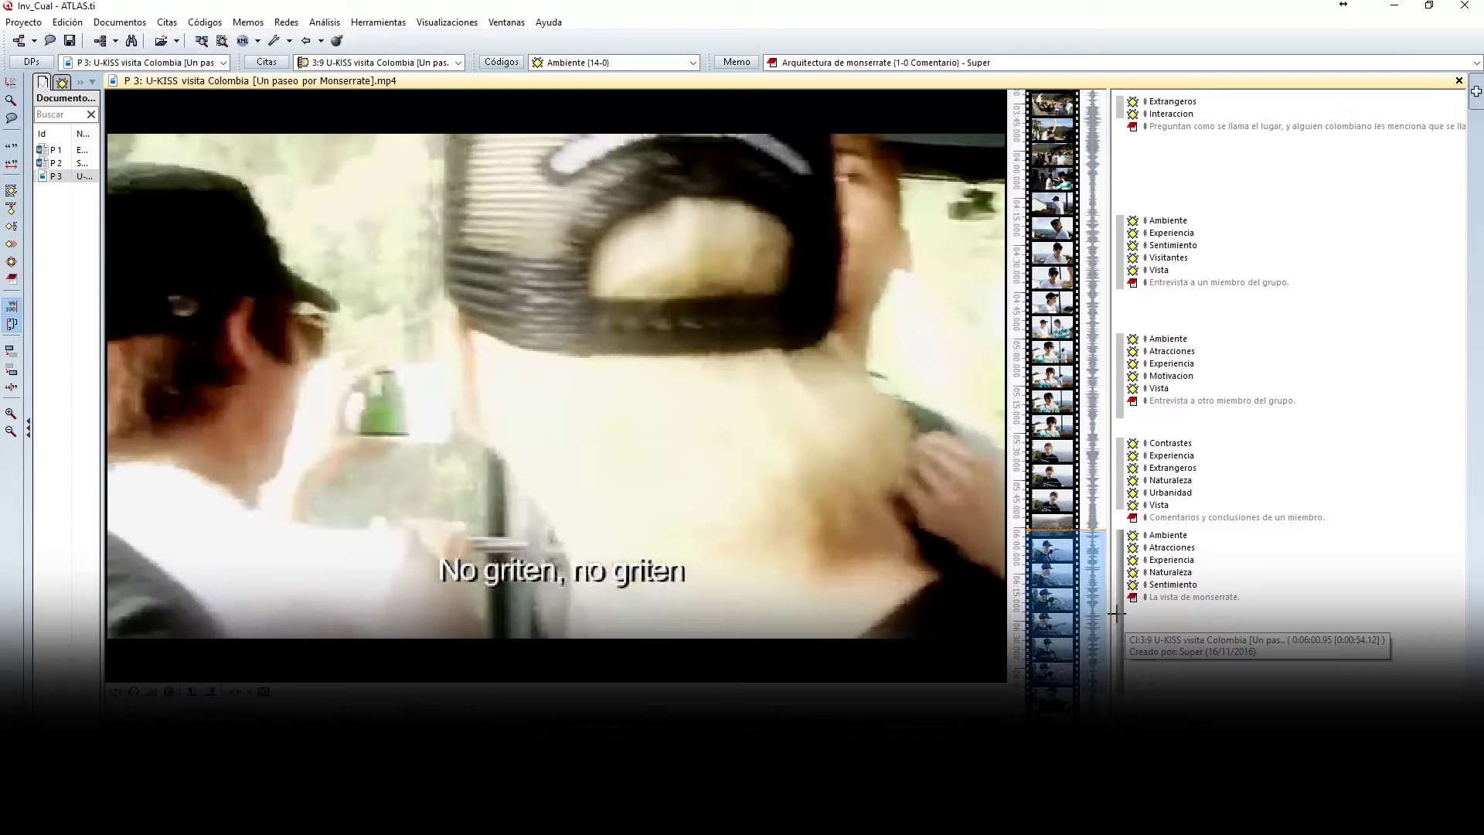
{"action": "left_click", "coordinate": [1121, 719]}
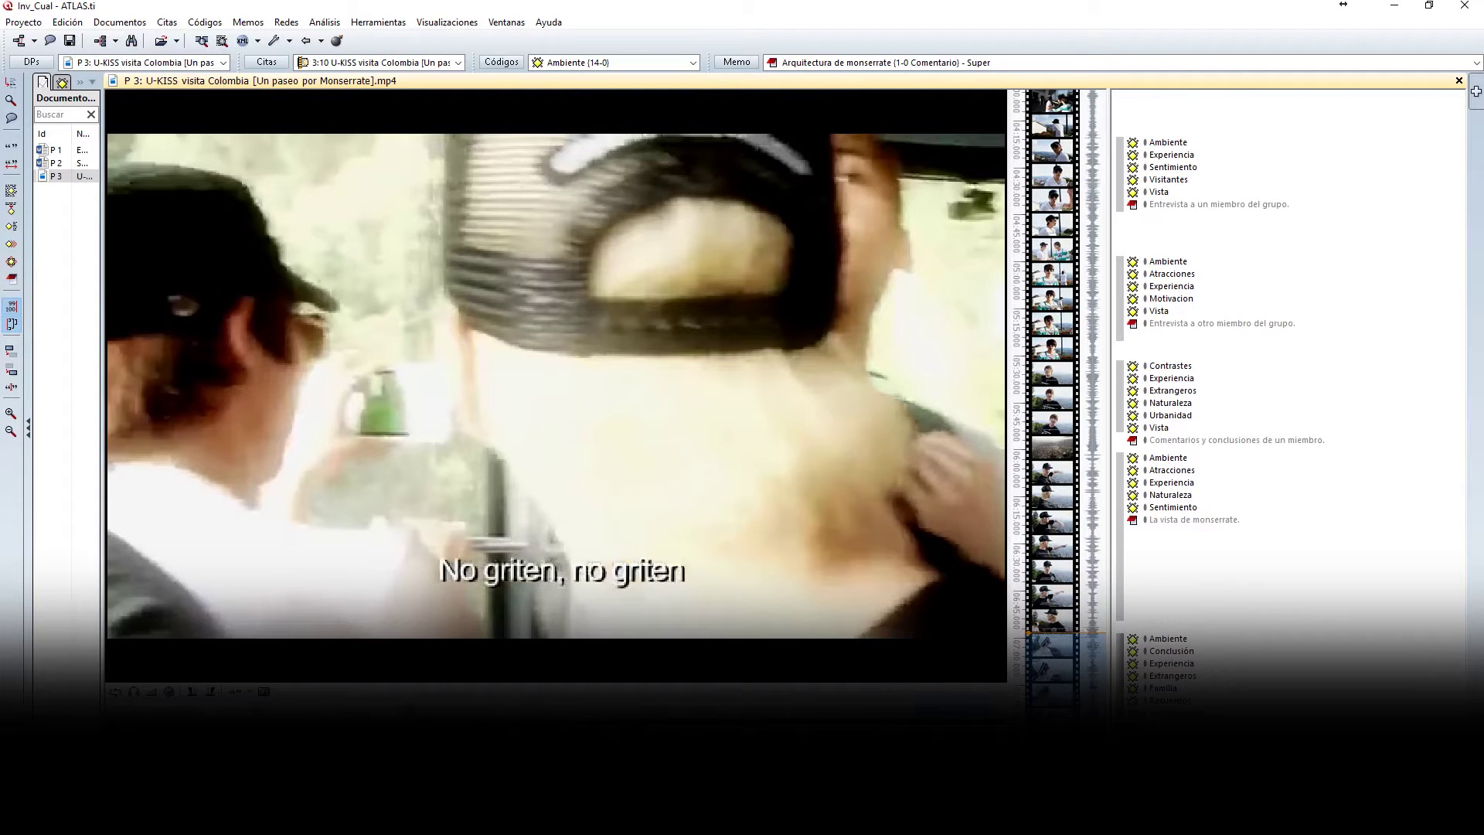
{"action": "scroll", "coordinate": [1051, 387], "scroll_direction": "down", "scroll_amount": 3}
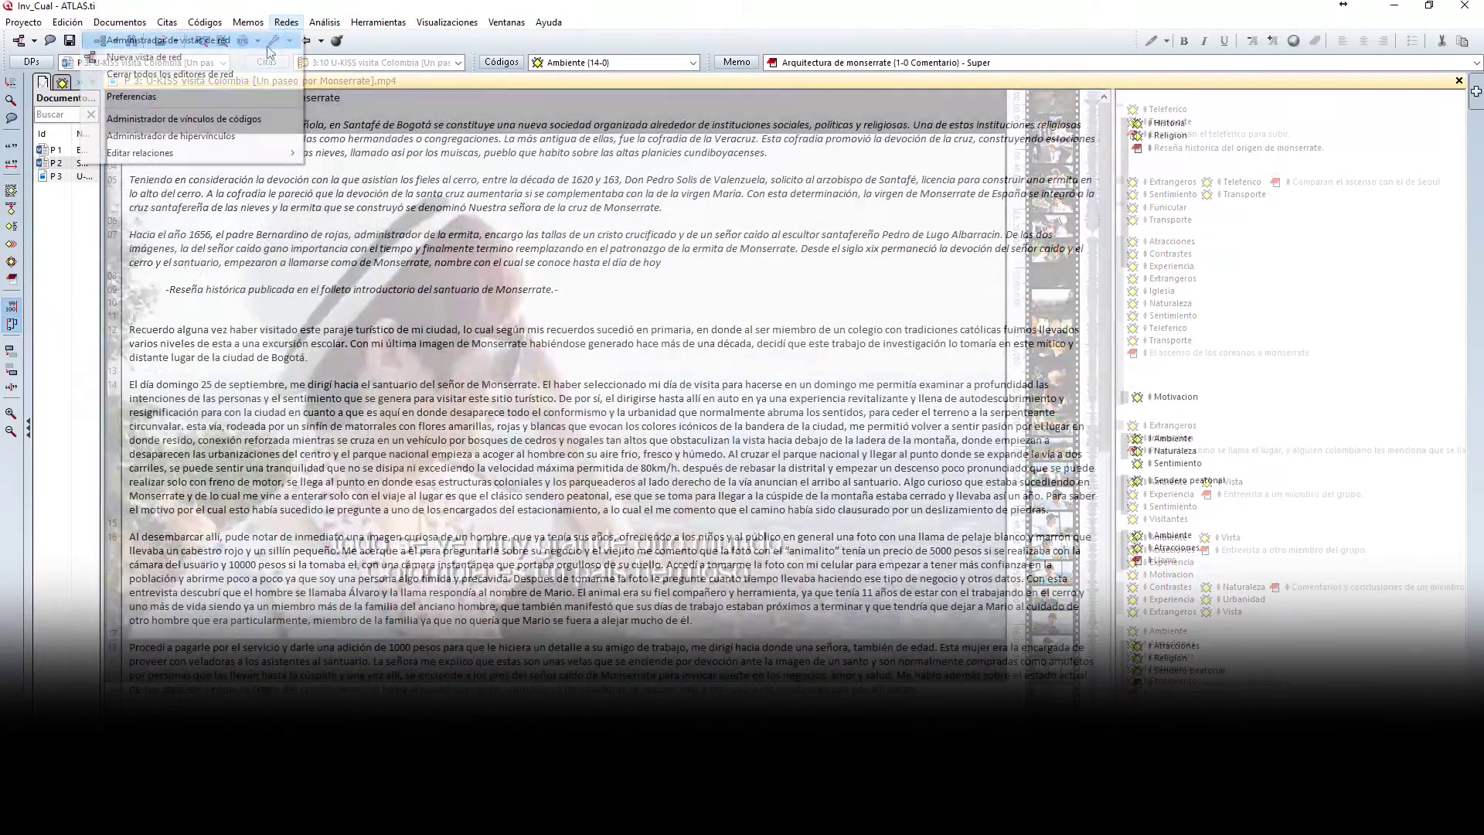
Look over the network and analysis commands, view the Examinador de palabras configuration and close it without running it.
{"action": "left_click", "coordinate": [286, 22]}
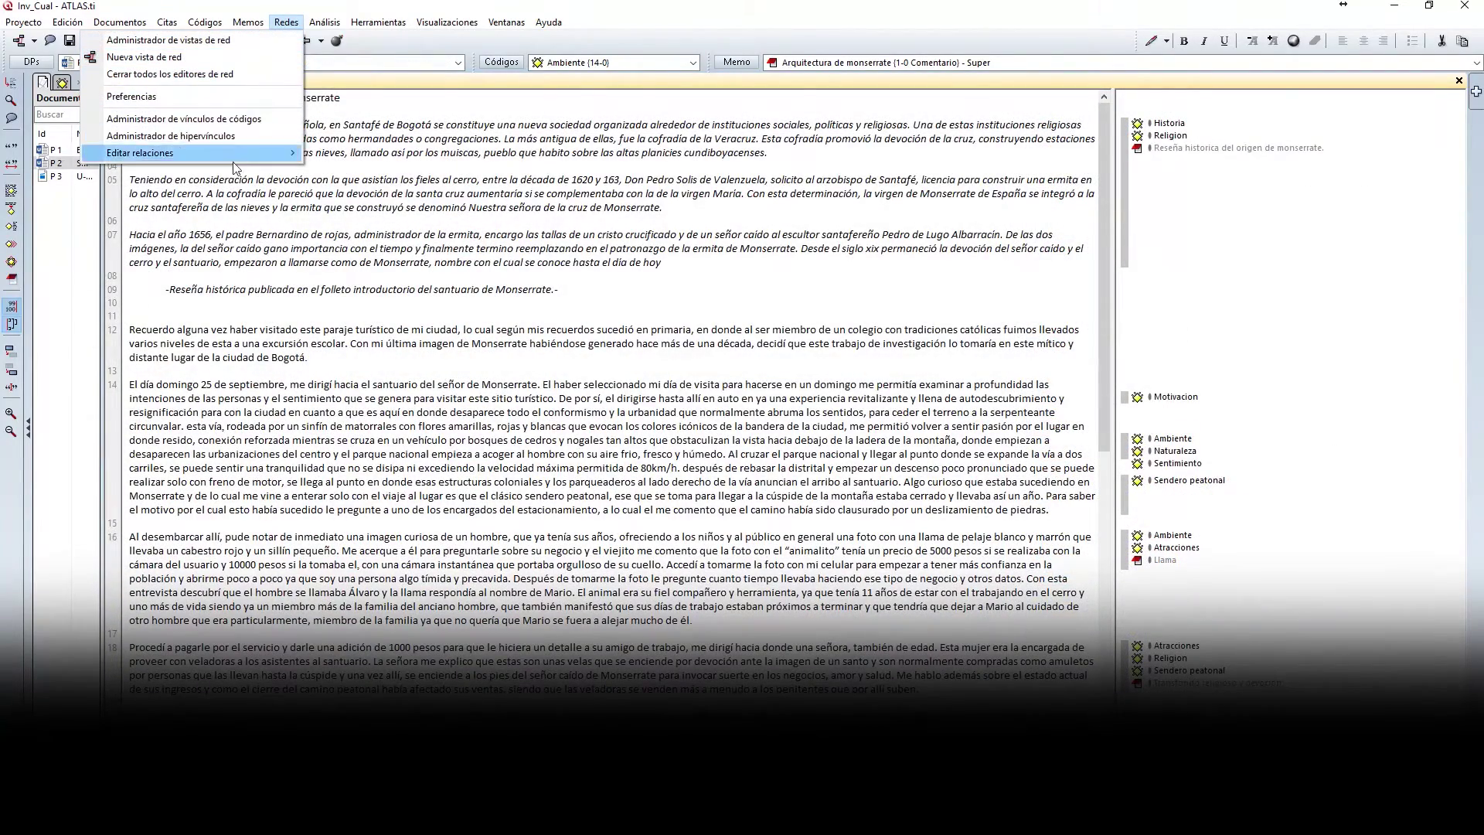
{"action": "left_click", "coordinate": [303, 5]}
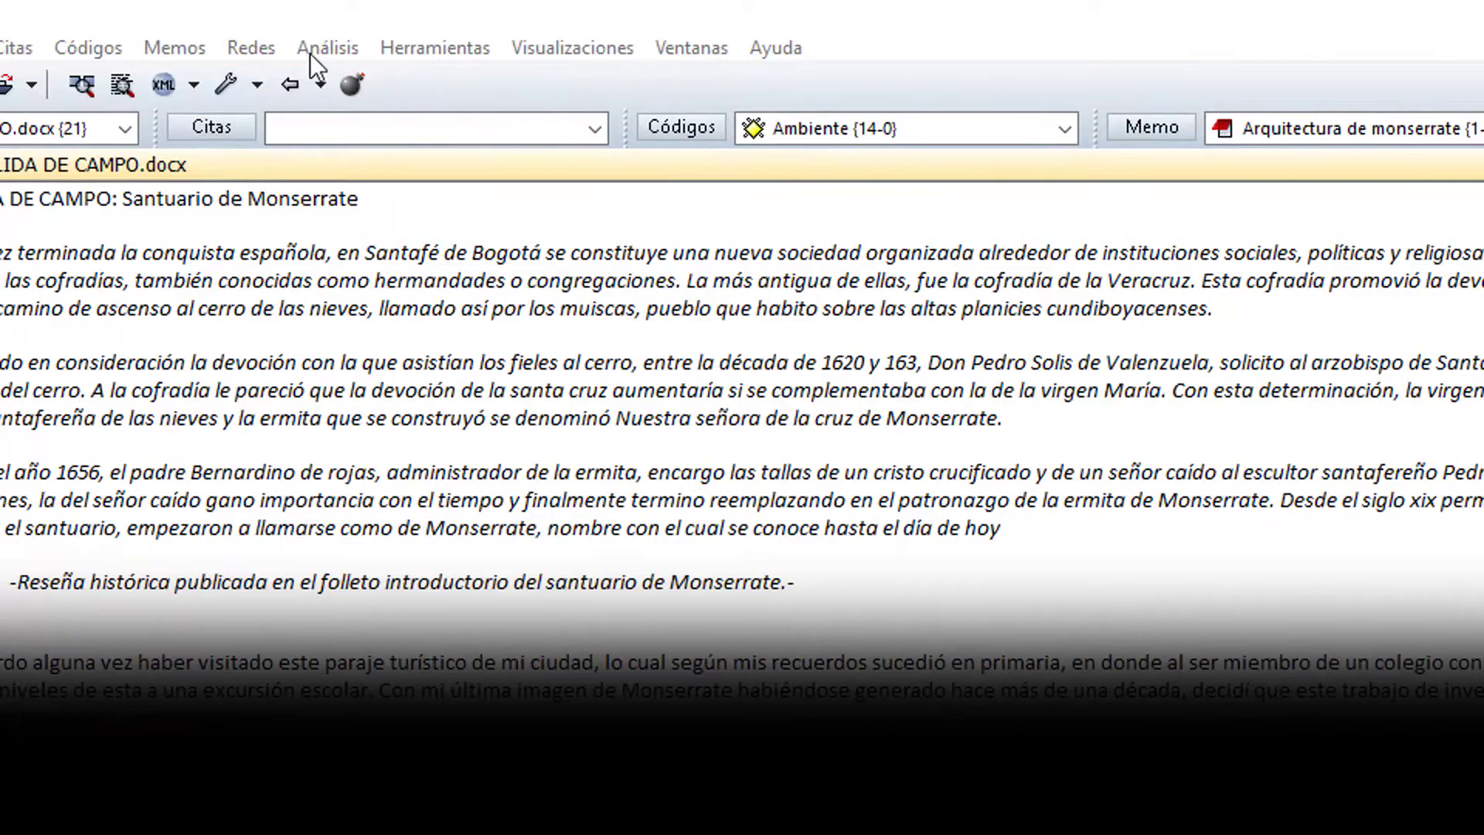
{"action": "left_click", "coordinate": [311, 53]}
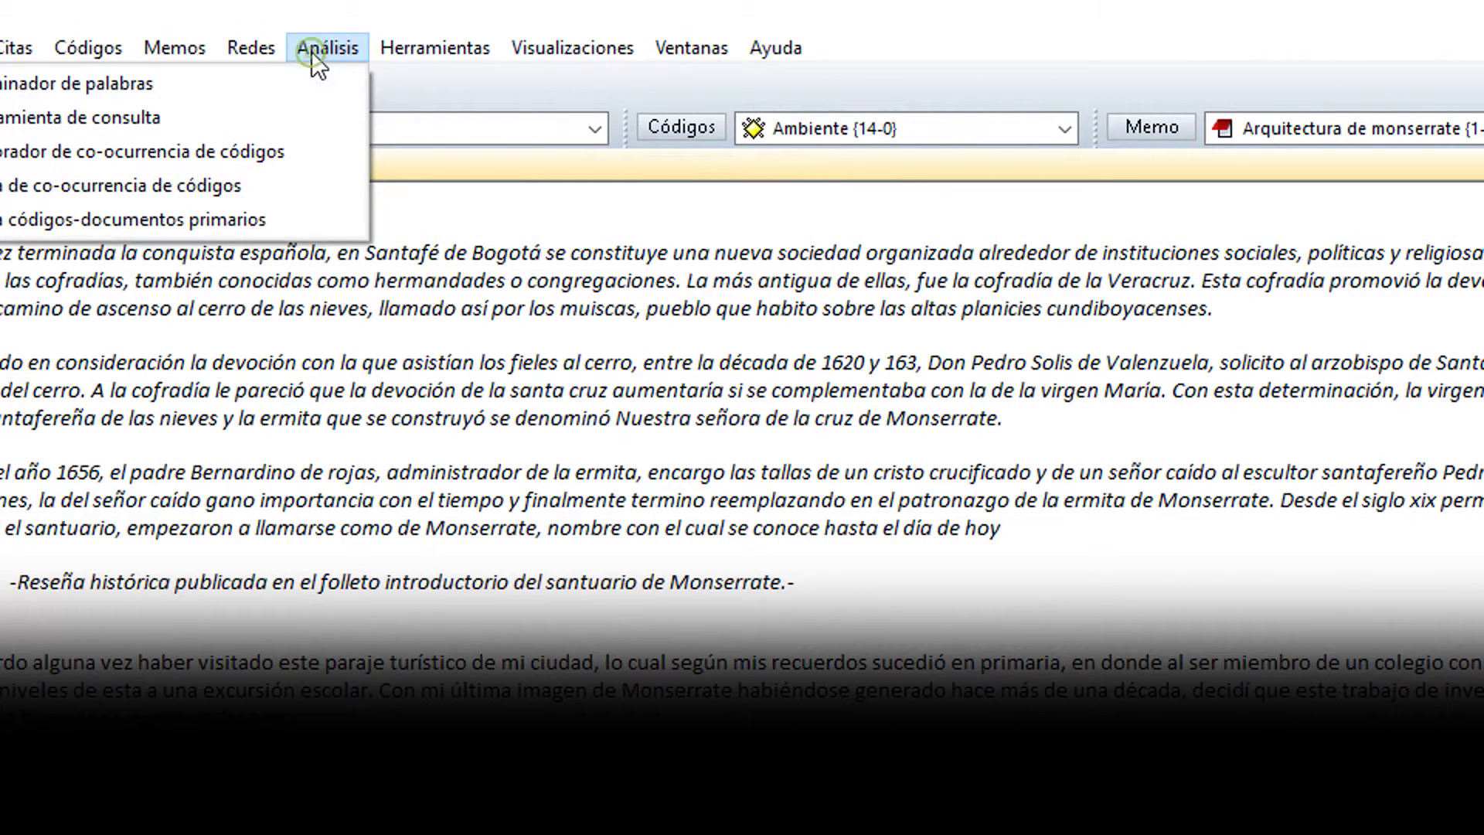
{"action": "left_click", "coordinate": [241, 77]}
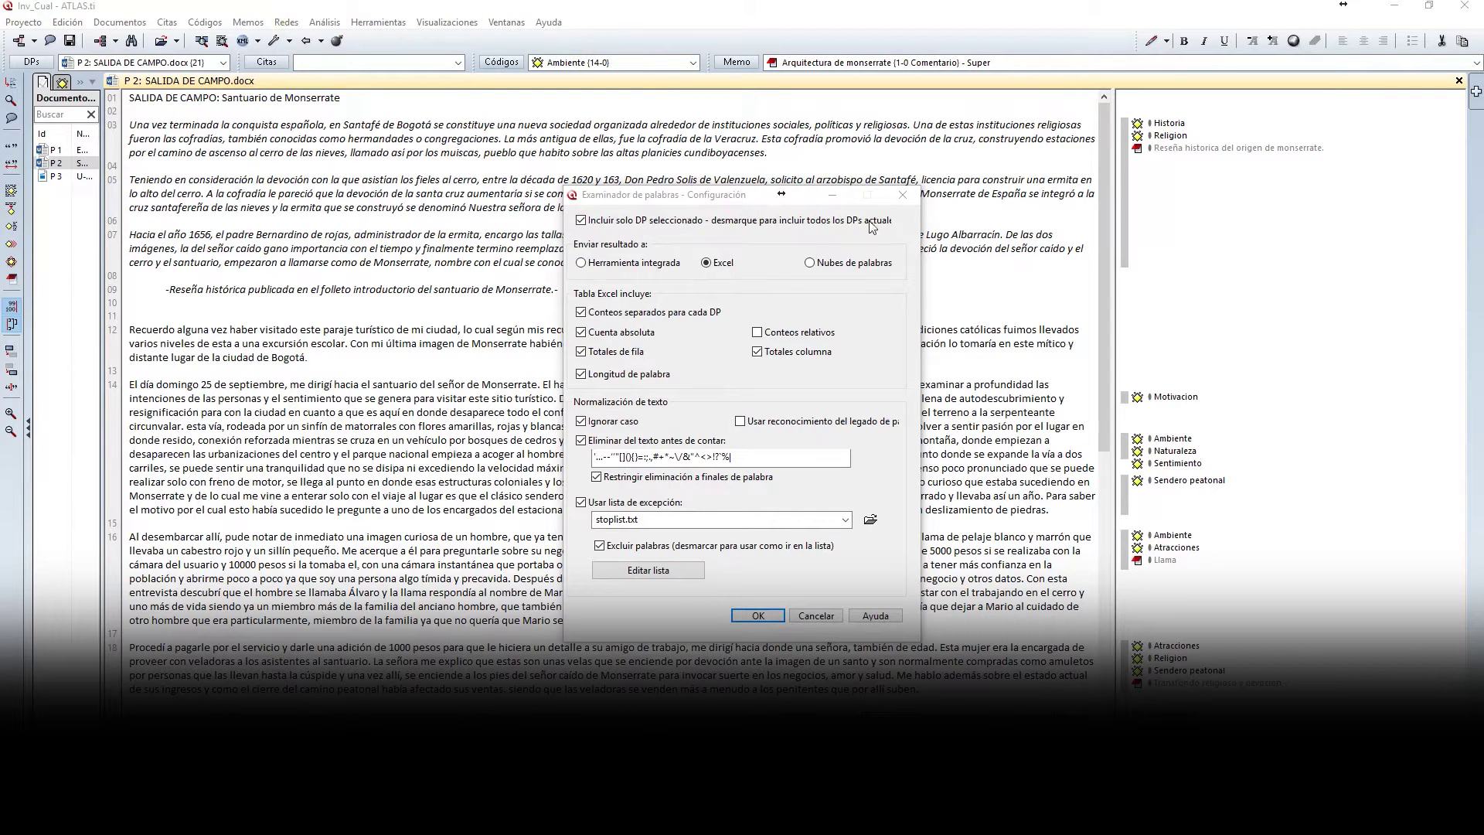
{"action": "left_click", "coordinate": [901, 194]}
Open the existing Modos network view of the project's codes.
{"action": "left_click", "coordinate": [286, 22]}
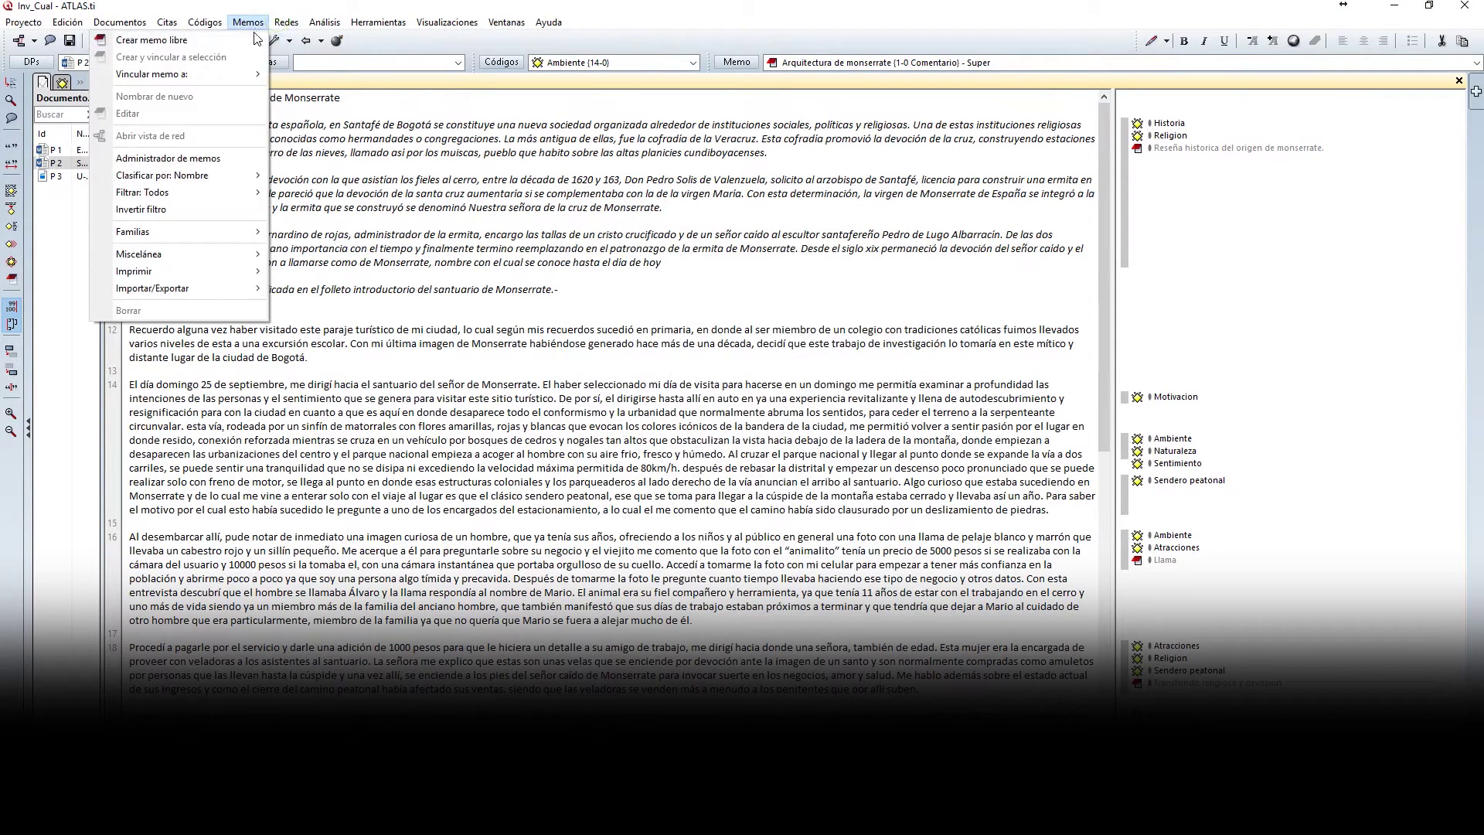
{"action": "left_click", "coordinate": [249, 56]}
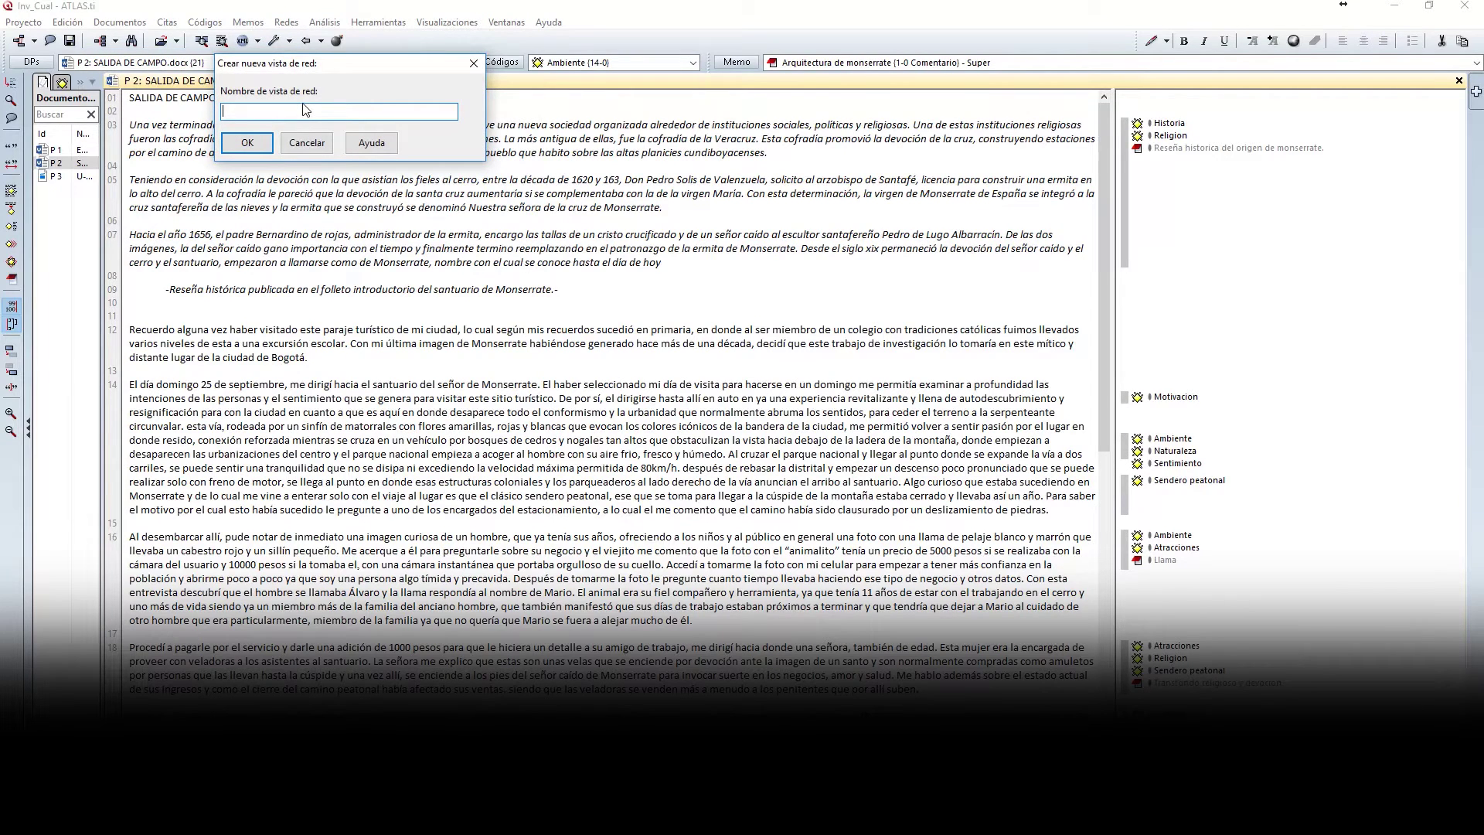
{"action": "type", "text": "Modos"}
{"action": "key", "text": "Return"}
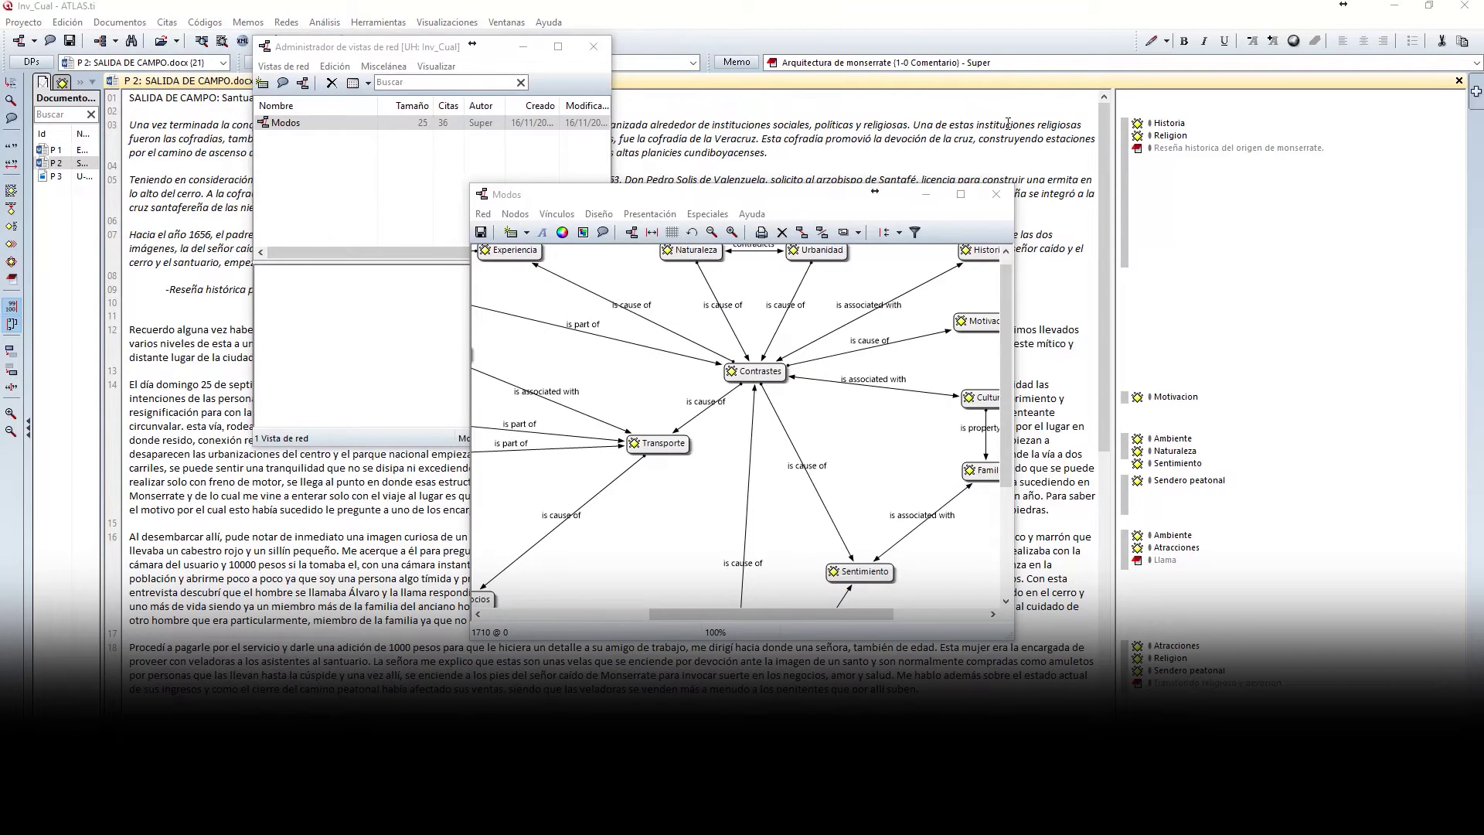
Enlarge the Modos network window to fill the screen so that the whole code diagram can be seen.
{"action": "left_click_drag", "start_coordinate": [836, 185], "coordinate": [835, 7]}
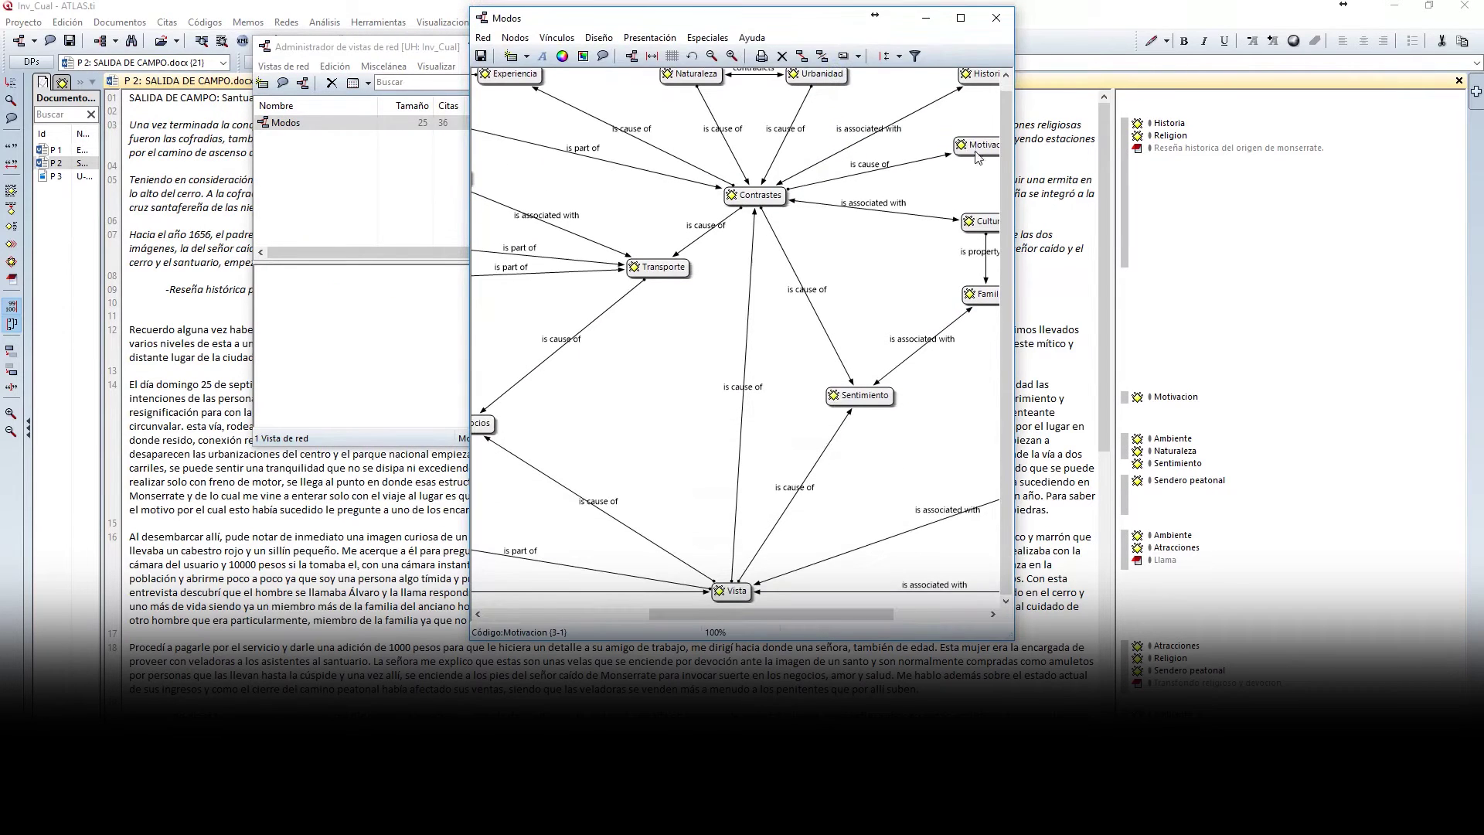
{"action": "left_click_drag", "start_coordinate": [1016, 144], "coordinate": [1481, 144]}
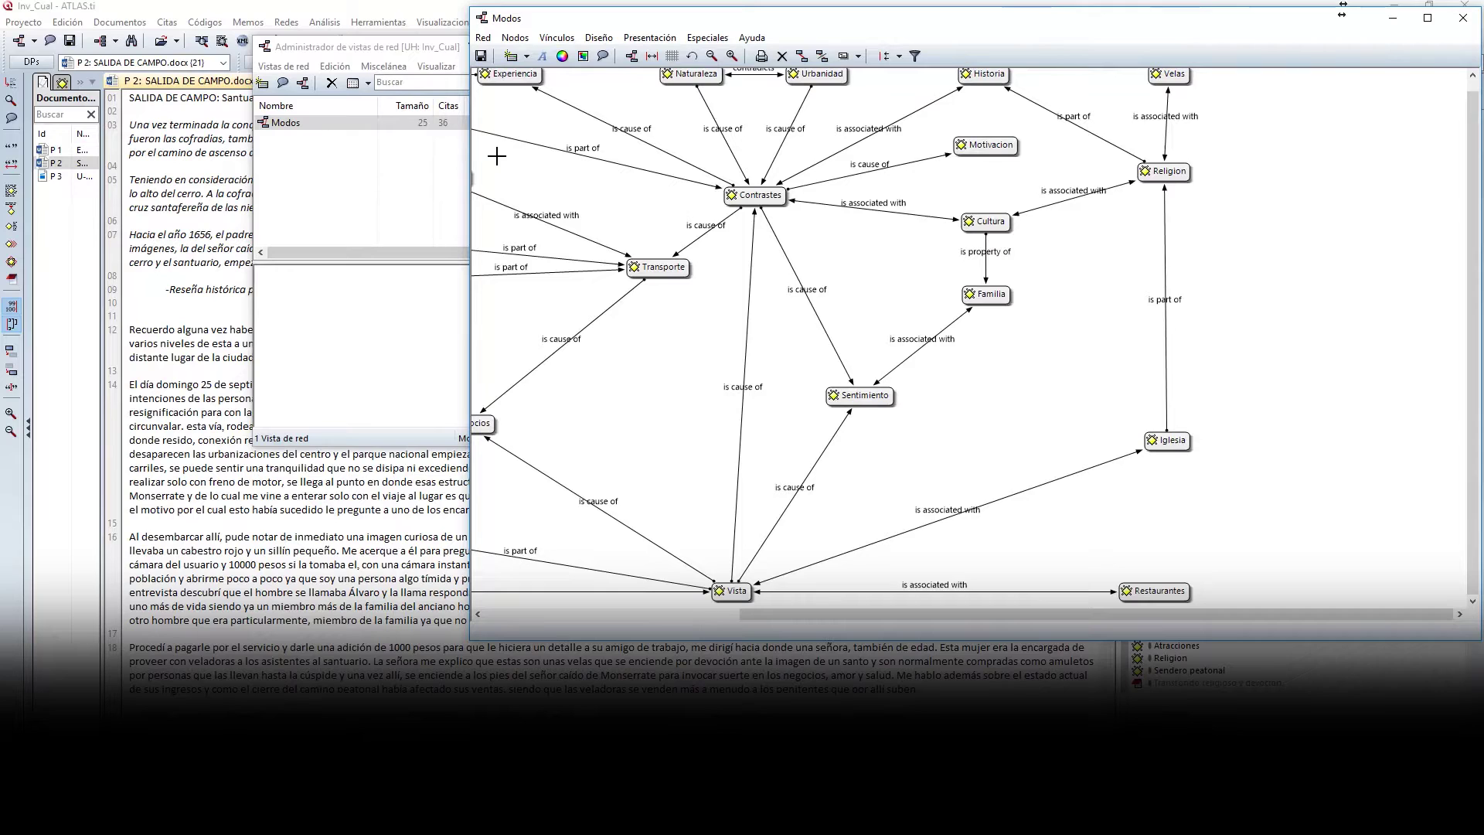
{"action": "left_click_drag", "start_coordinate": [468, 156], "coordinate": [147, 156]}
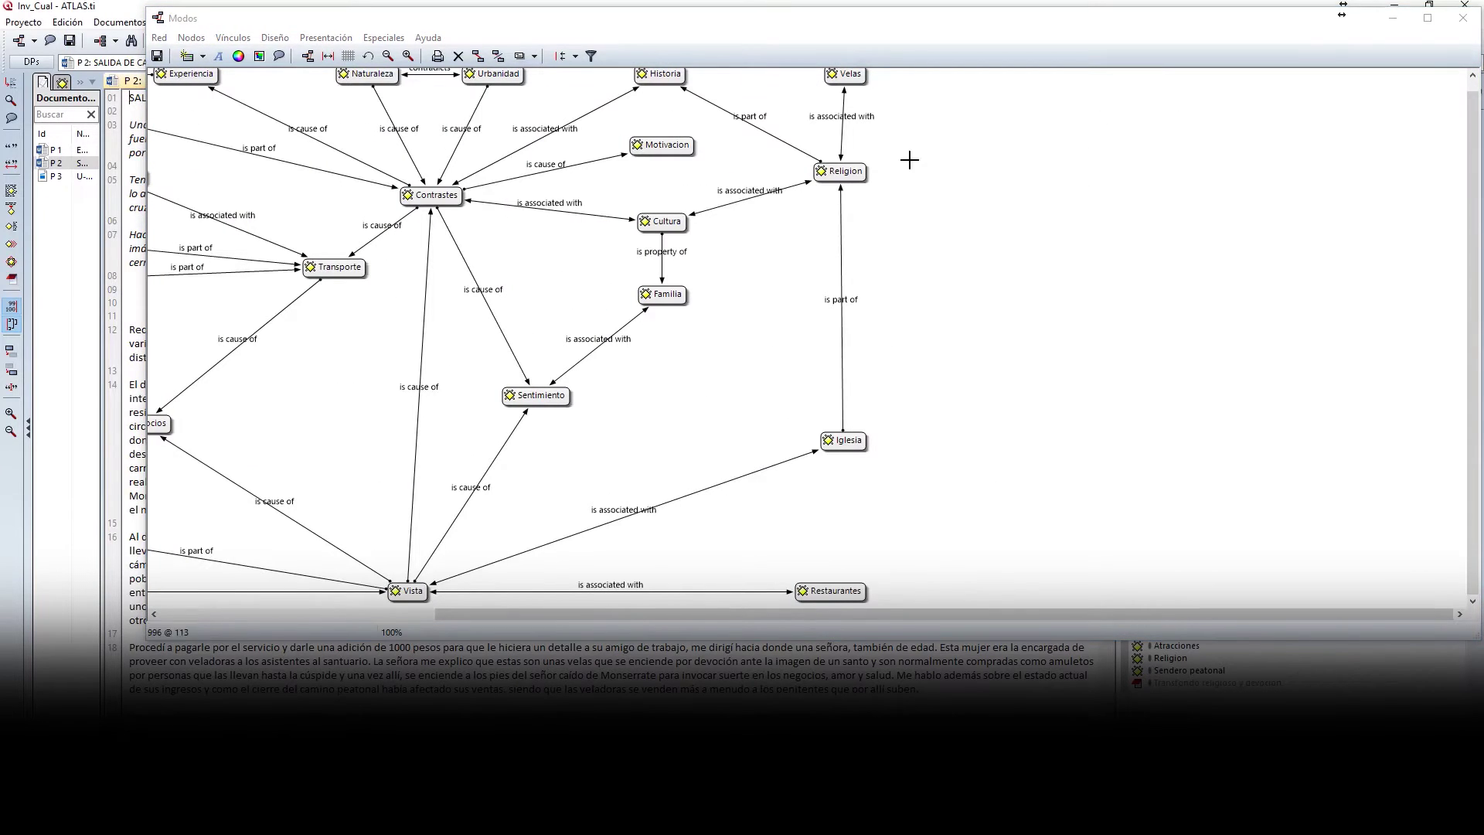
{"action": "left_click_drag", "start_coordinate": [874, 605], "coordinate": [480, 614]}
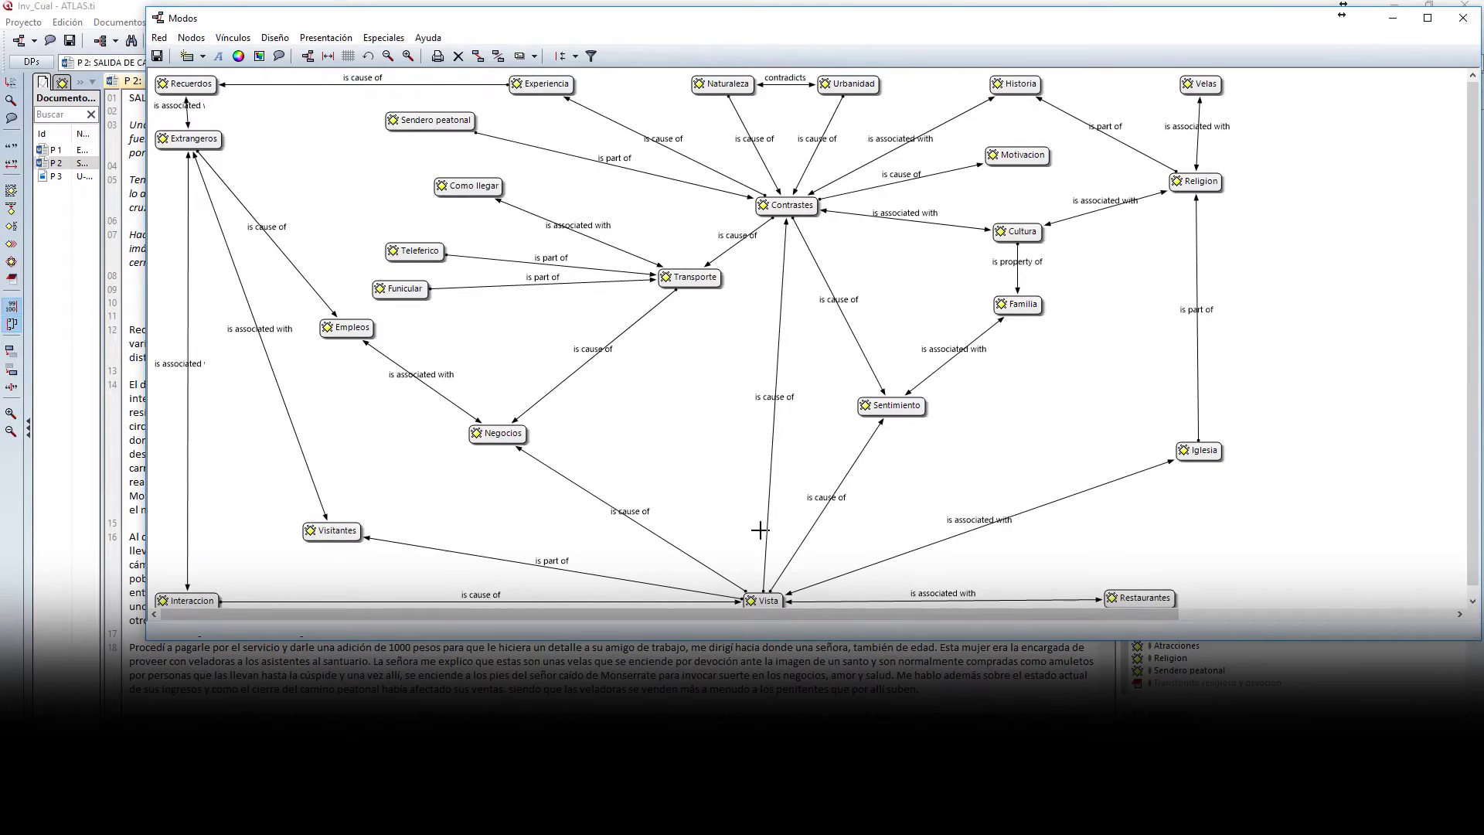
{"action": "double_click", "coordinate": [1342, 14]}
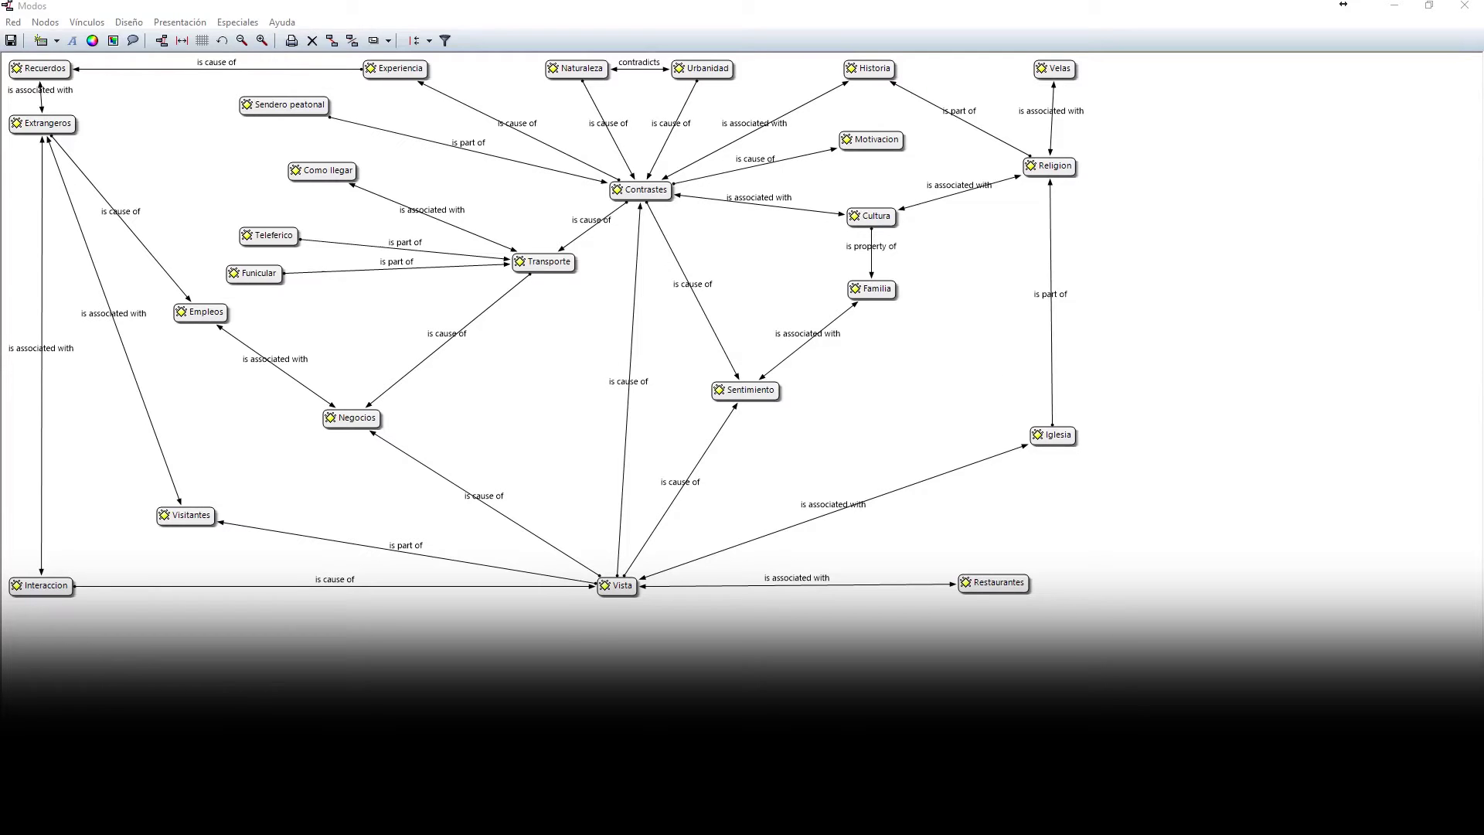
Select the group of nodes above Visitantes and Vista, shift it slightly left and up, and clear the selection.
{"action": "left_click_drag", "start_coordinate": [1219, 56], "coordinate": [147, 471]}
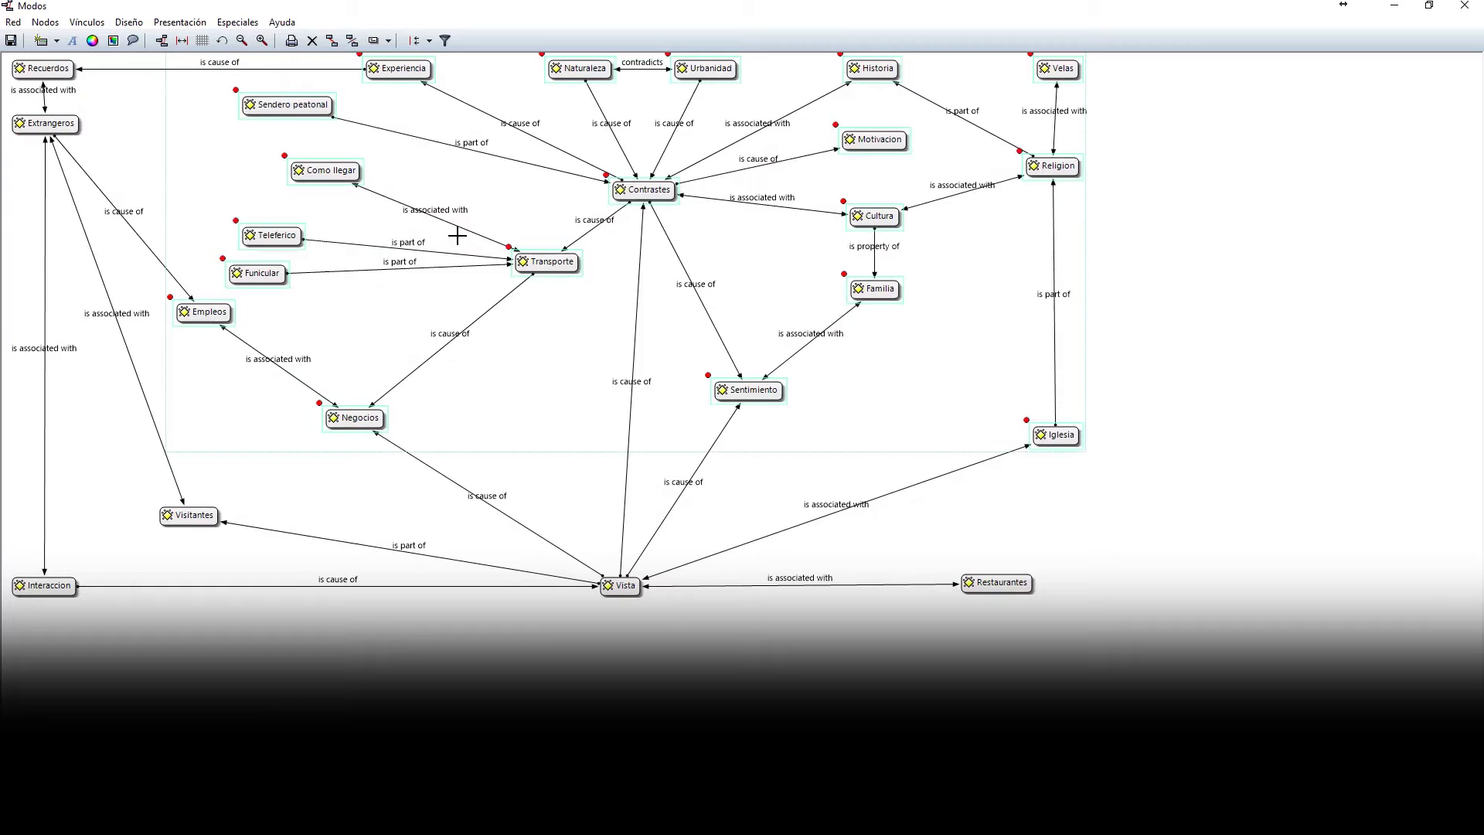
{"action": "left_click_drag", "start_coordinate": [549, 272], "coordinate": [512, 261]}
{"action": "left_click", "coordinate": [512, 262]}
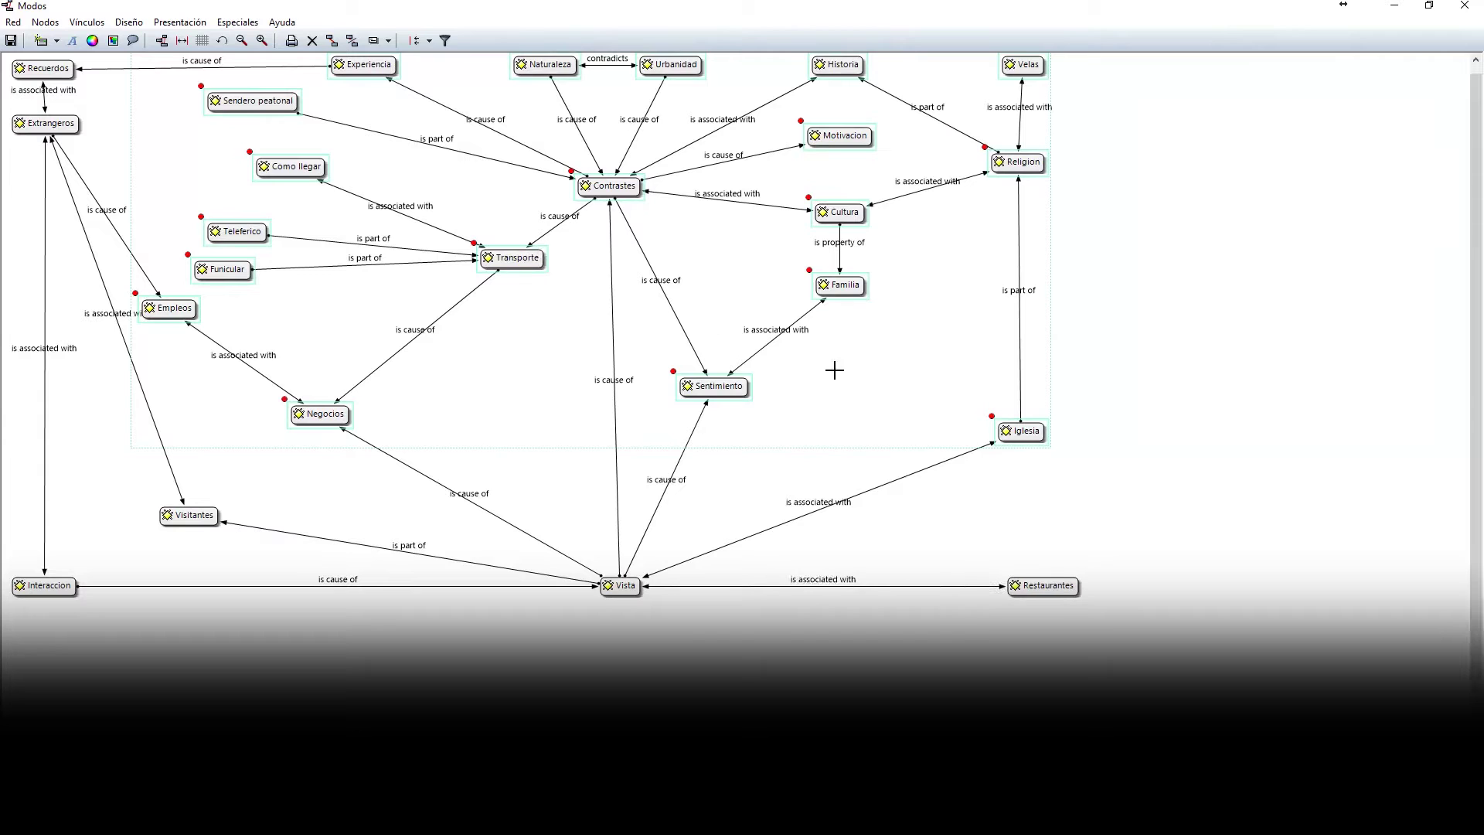
{"action": "left_click", "coordinate": [1341, 551]}
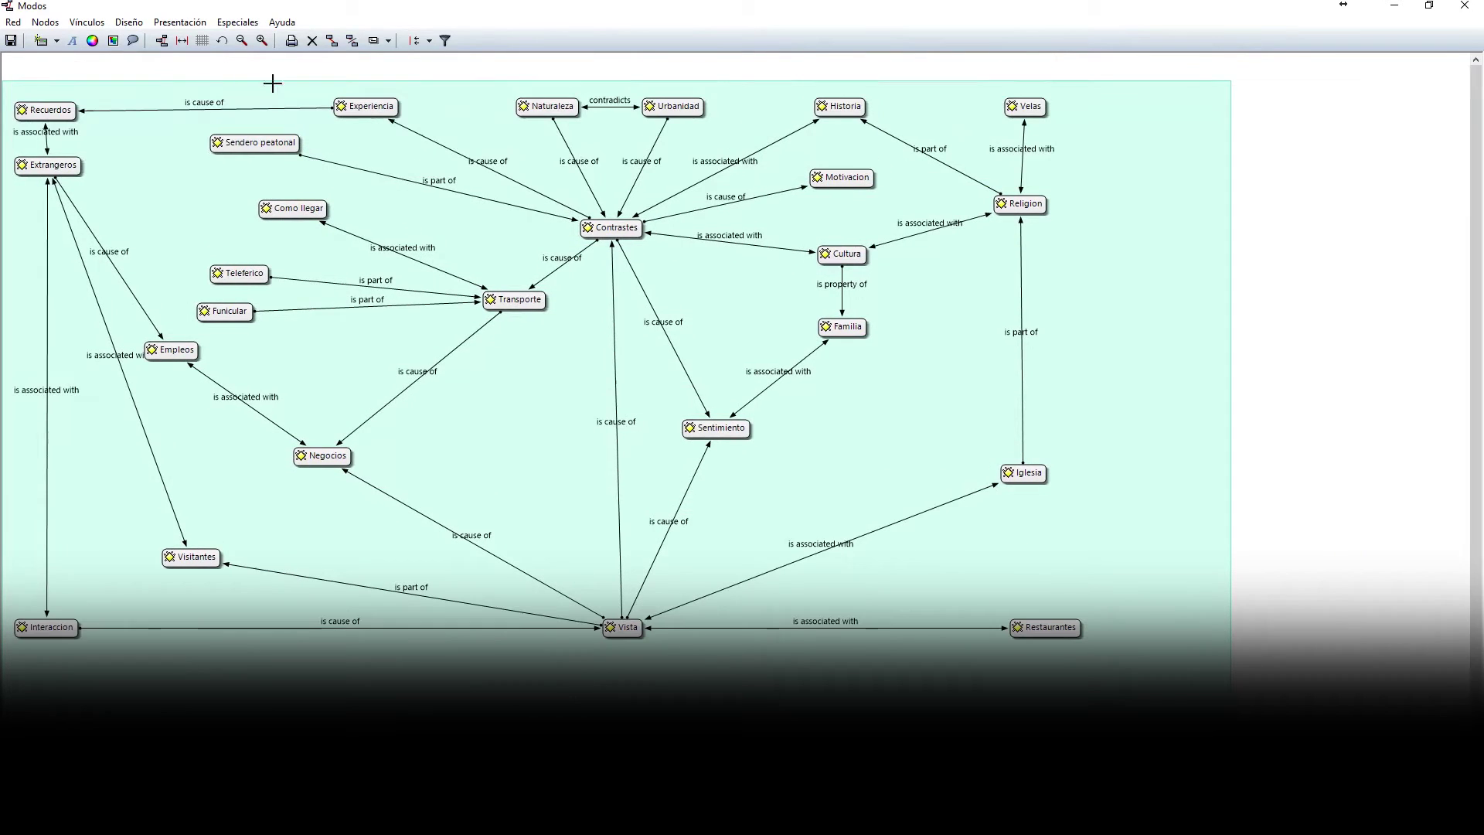
Box-select the nodes around Contrastes and Vista in the Modos network, clear the selection, and box-select nearly all of the diagram's nodes.
{"action": "left_click_drag", "start_coordinate": [1087, 643], "coordinate": [472, 159]}
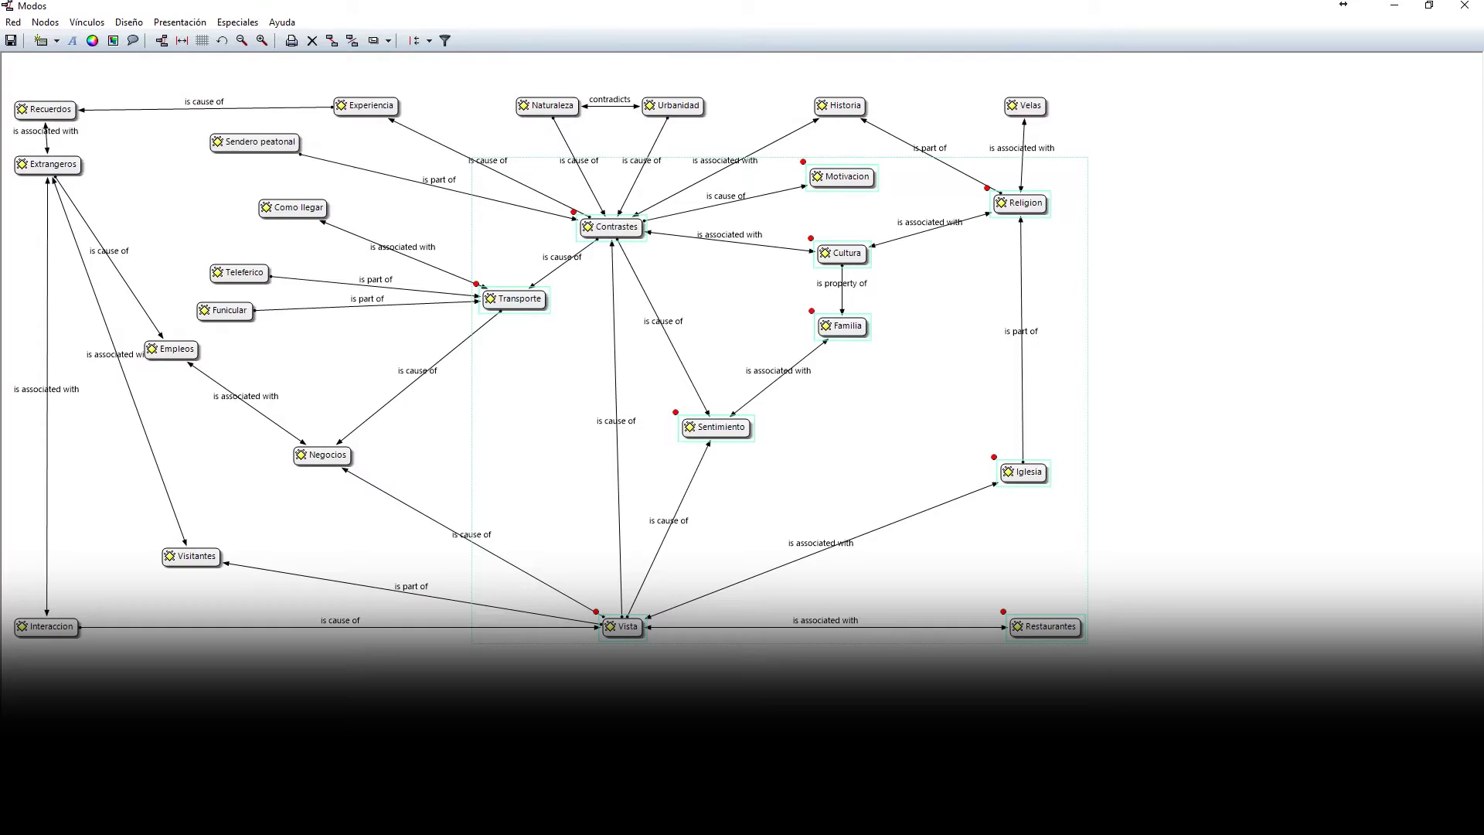
{"action": "key", "text": "Escape"}
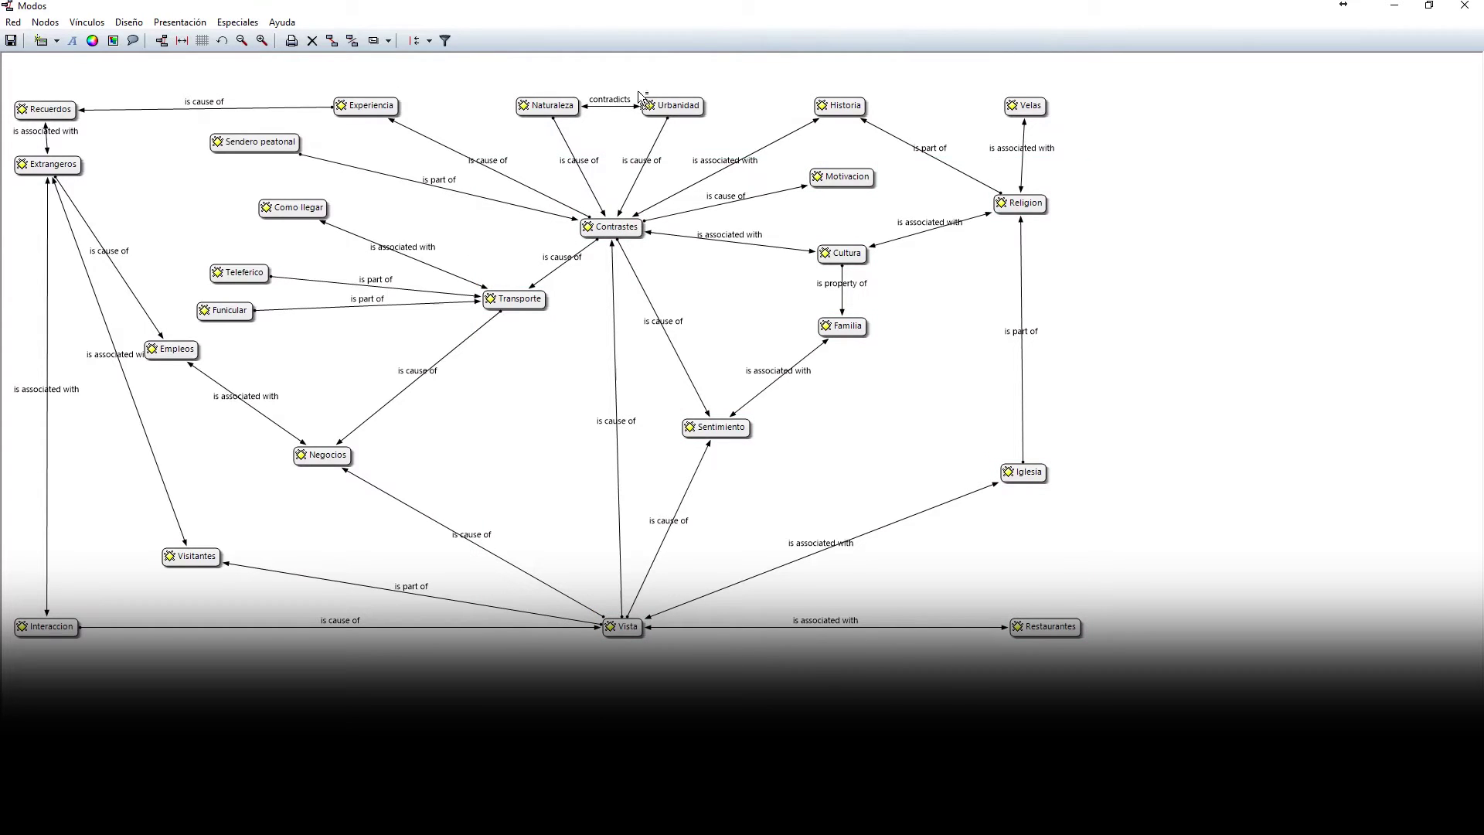
{"action": "left_click_drag", "start_coordinate": [1129, 60], "coordinate": [259, 661]}
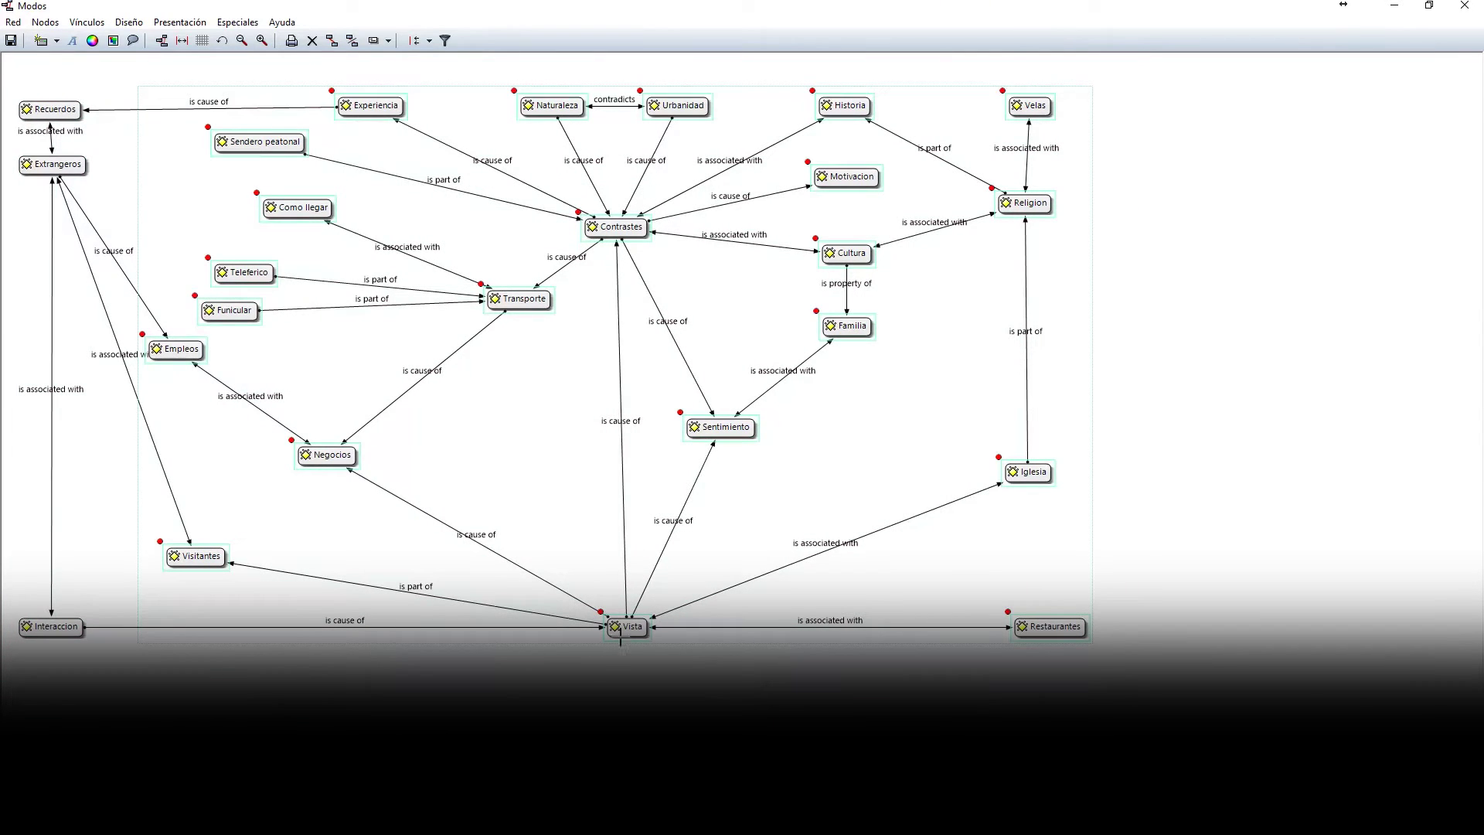
{"action": "left_click_drag", "start_coordinate": [639, 627], "coordinate": [831, 637]}
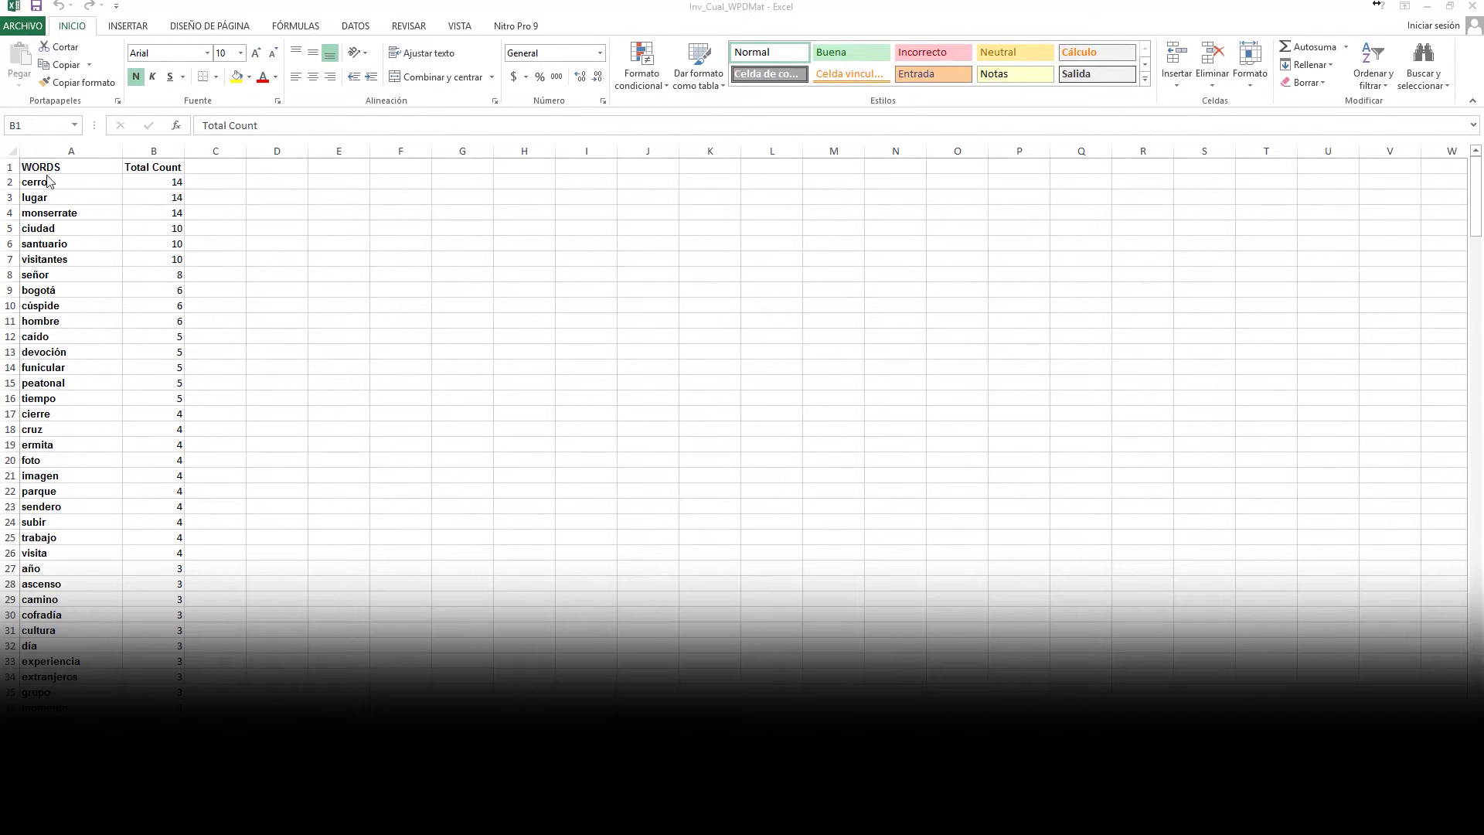
Review the words and their total counts in the Inv_Cual_WPDMat Excel workbook, covering the most frequent and the single-occurrence words.
{"action": "key", "text": "ctrl+space"}
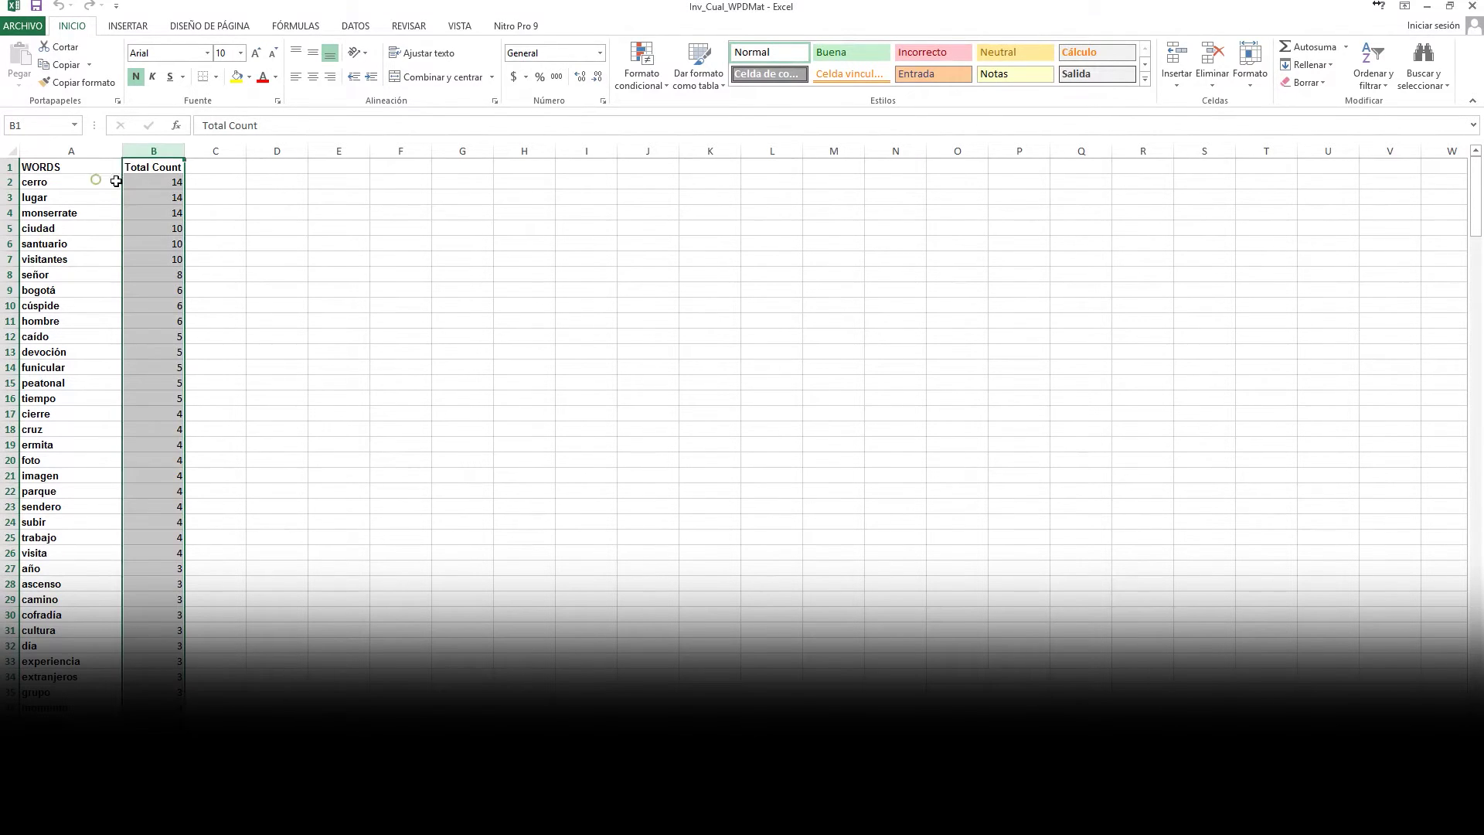
{"action": "left_click", "coordinate": [107, 183]}
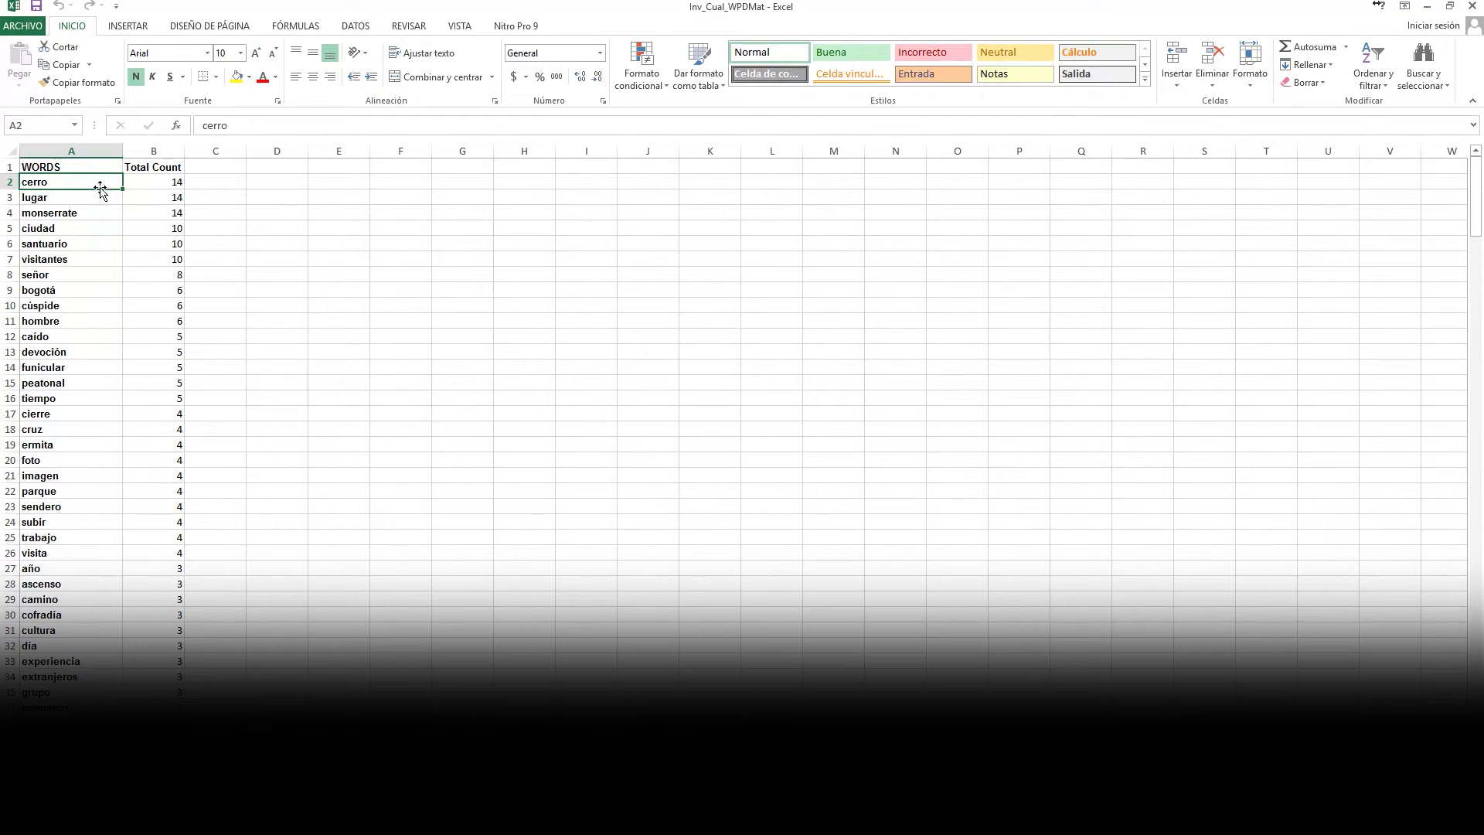
{"action": "left_click_drag", "start_coordinate": [122, 190], "coordinate": [167, 624]}
{"action": "left_click", "coordinate": [276, 629]}
{"action": "scroll", "coordinate": [190, 648], "scroll_direction": "down", "scroll_amount": 8}
{"action": "scroll", "coordinate": [189, 650], "scroll_direction": "down", "scroll_amount": 10}
{"action": "scroll", "coordinate": [189, 650], "scroll_direction": "down", "scroll_amount": 8}
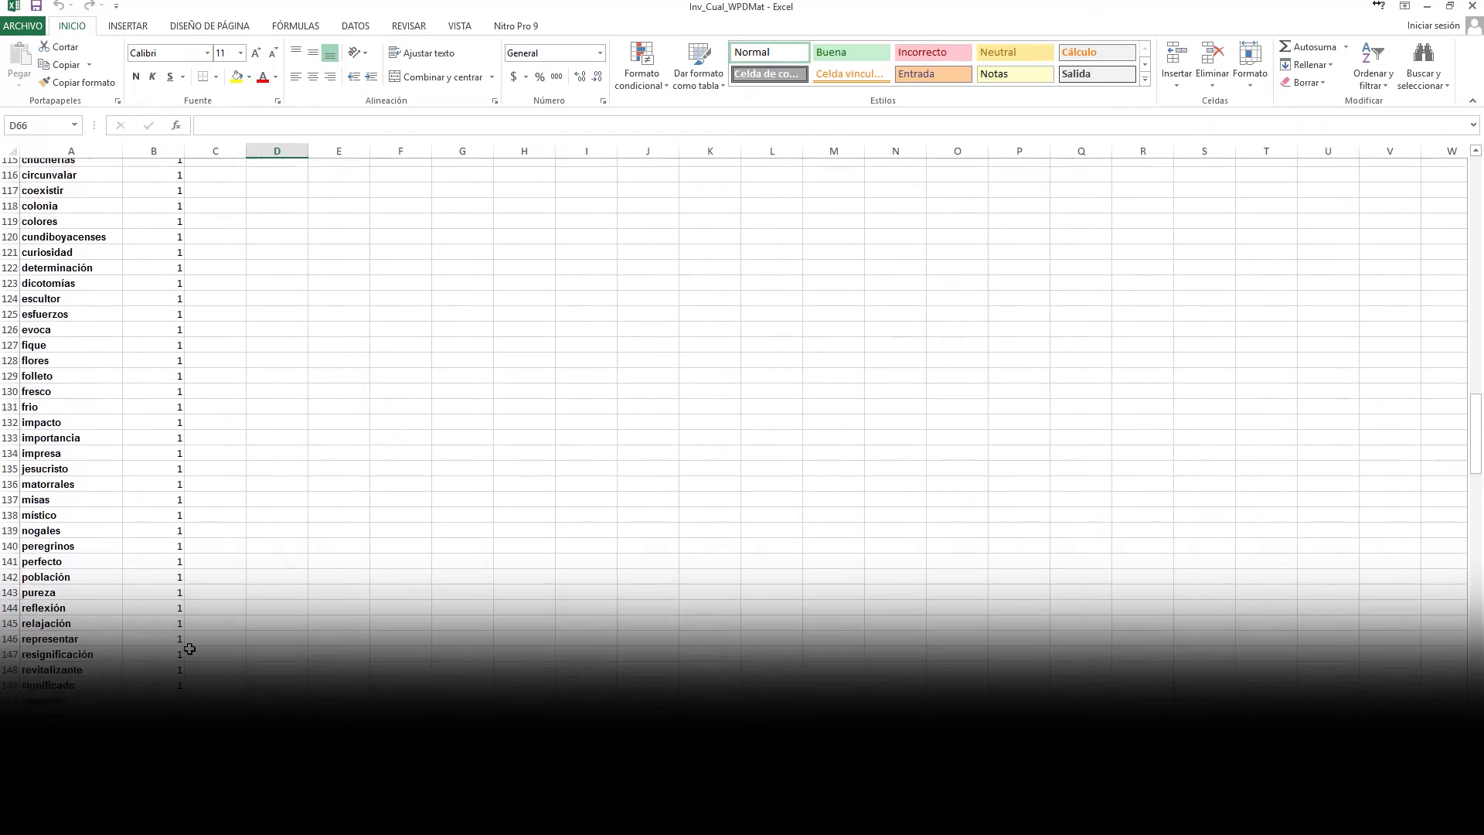
{"action": "scroll", "coordinate": [189, 648], "scroll_direction": "down", "scroll_amount": 4}
{"action": "scroll", "coordinate": [190, 647], "scroll_direction": "up", "scroll_amount": 9}
{"action": "scroll", "coordinate": [190, 648], "scroll_direction": "down", "scroll_amount": 6}
{"action": "scroll", "coordinate": [189, 649], "scroll_direction": "up", "scroll_amount": 1}
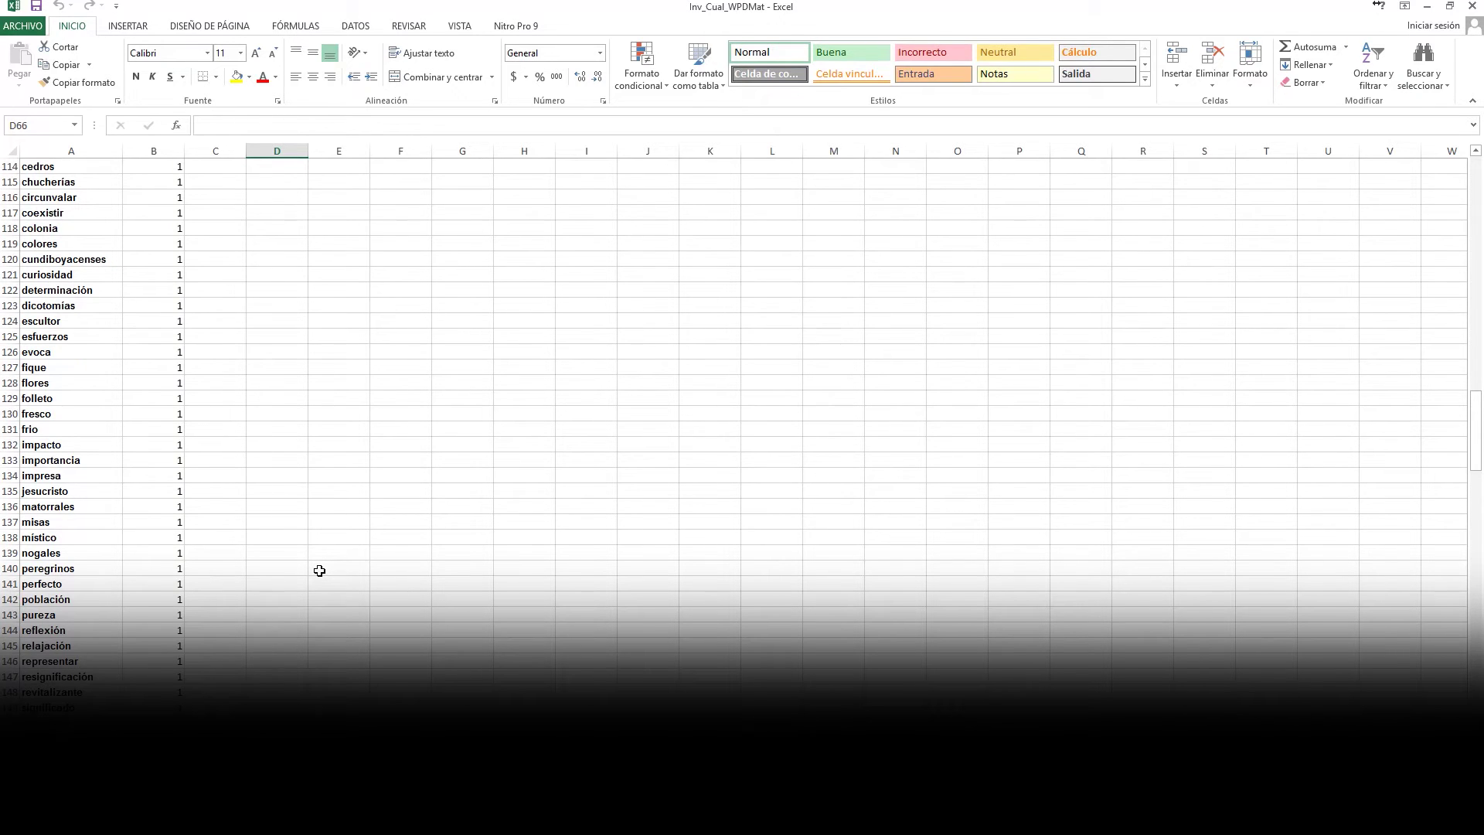
{"action": "scroll", "coordinate": [320, 570], "scroll_direction": "down", "scroll_amount": 1}
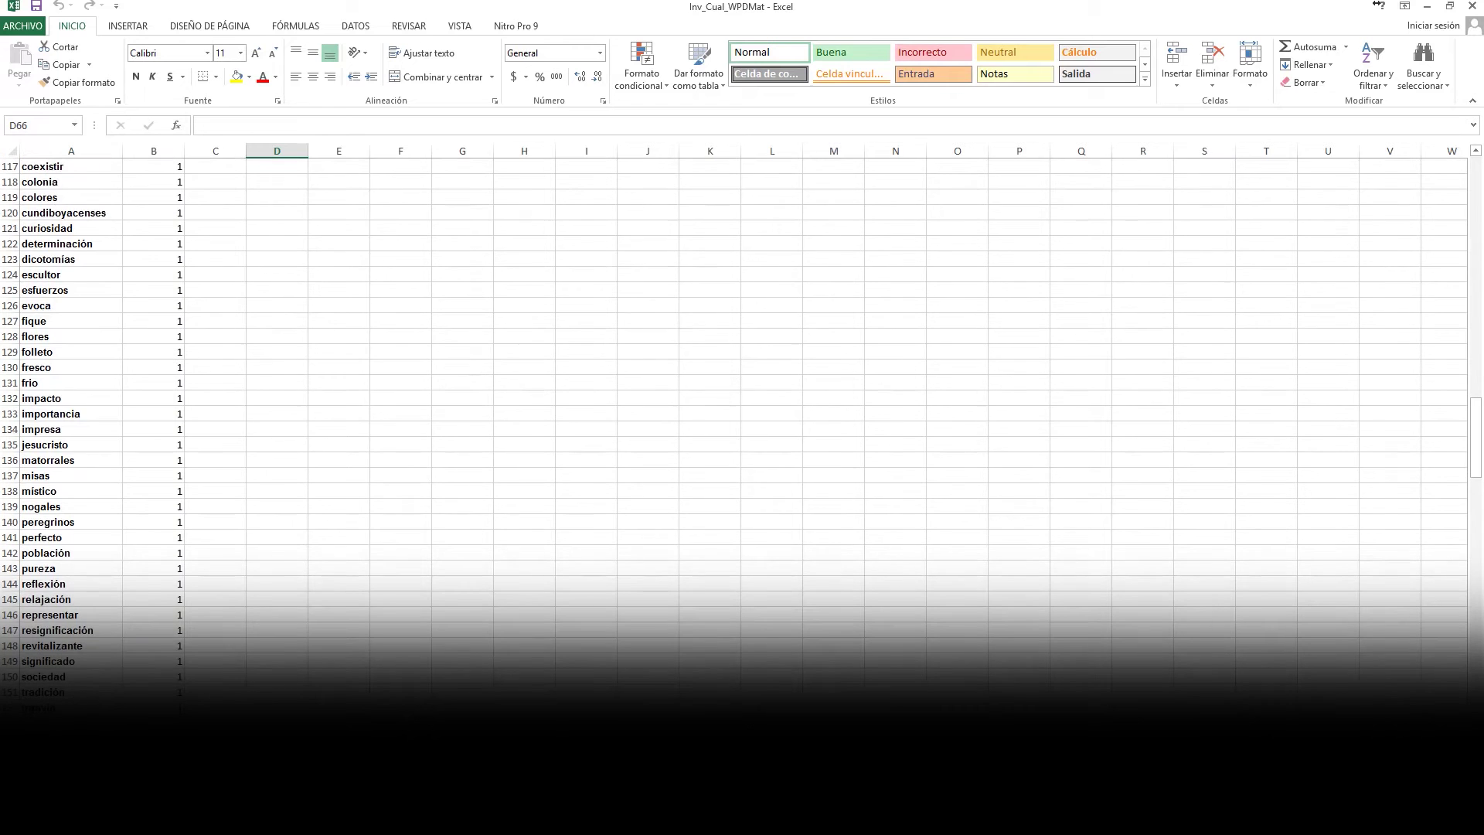
{"action": "left_click_drag", "start_coordinate": [1476, 437], "coordinate": [1391, 170]}
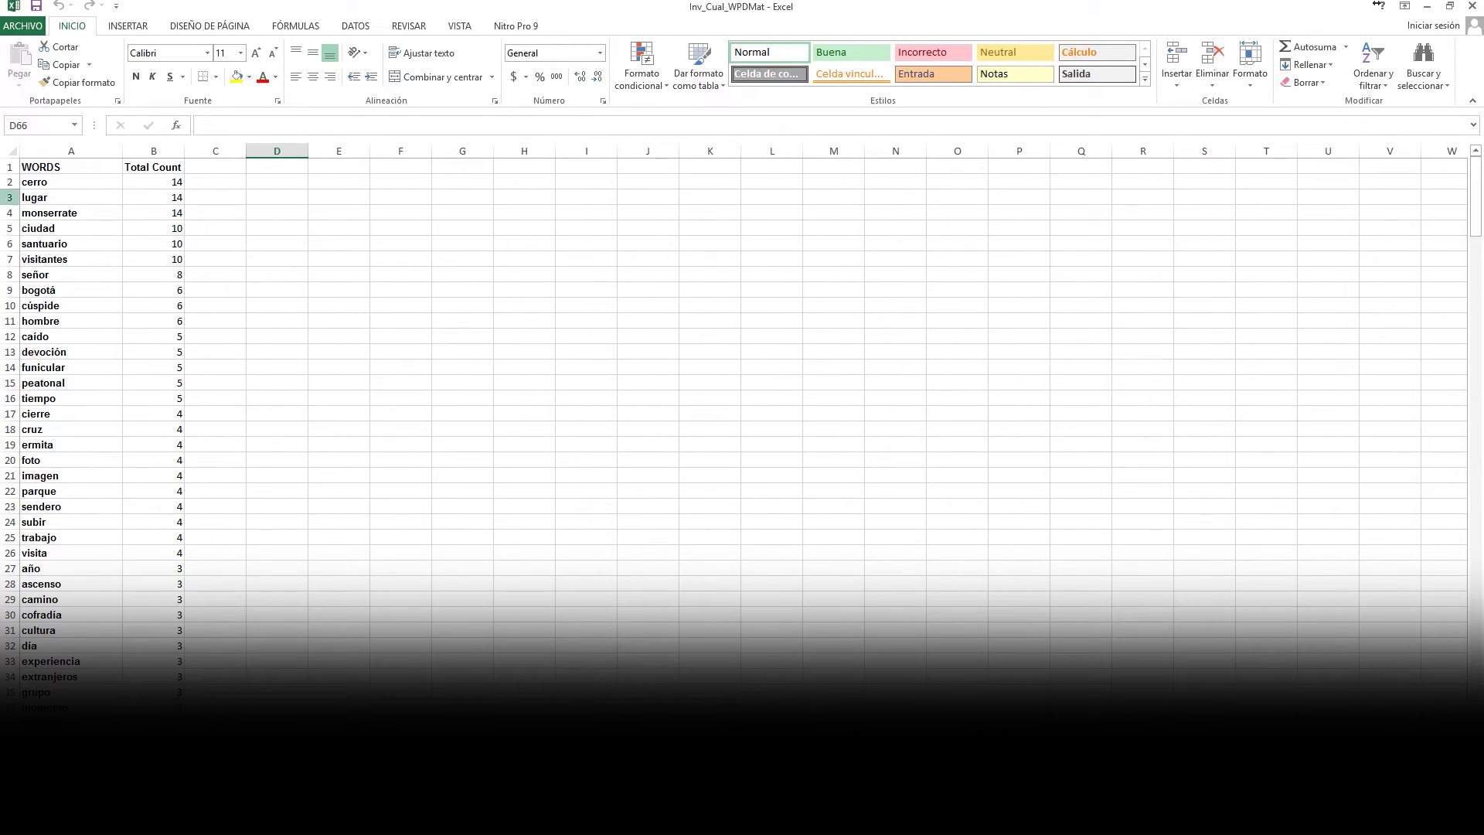
Select all the words and their counts in A2:B152, leaving out the header row.
{"action": "left_click_drag", "start_coordinate": [1476, 197], "coordinate": [1472, 472]}
{"action": "left_click", "coordinate": [9, 522]}
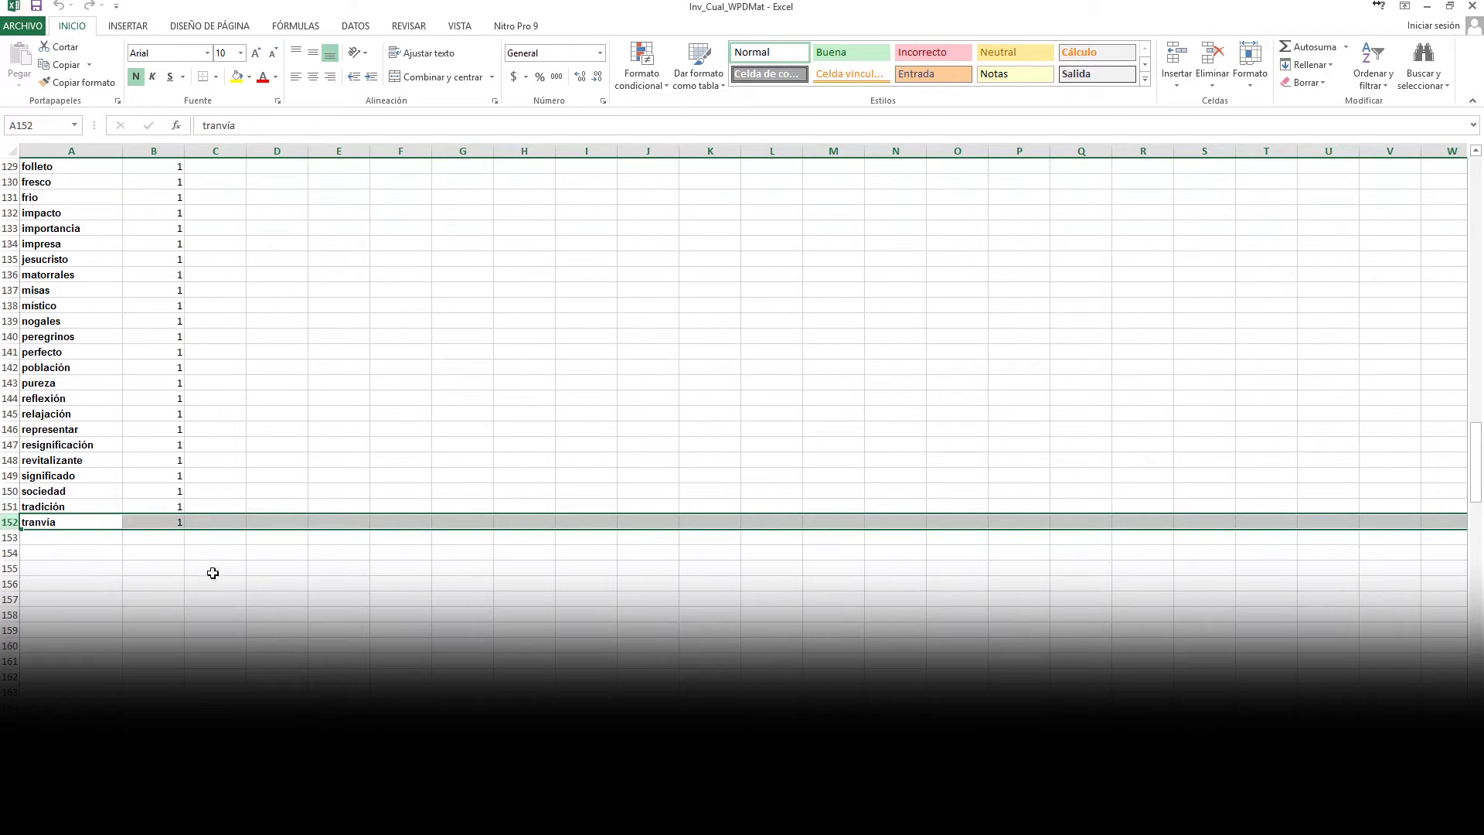
{"action": "left_click", "coordinate": [232, 597]}
{"action": "left_click", "coordinate": [165, 524]}
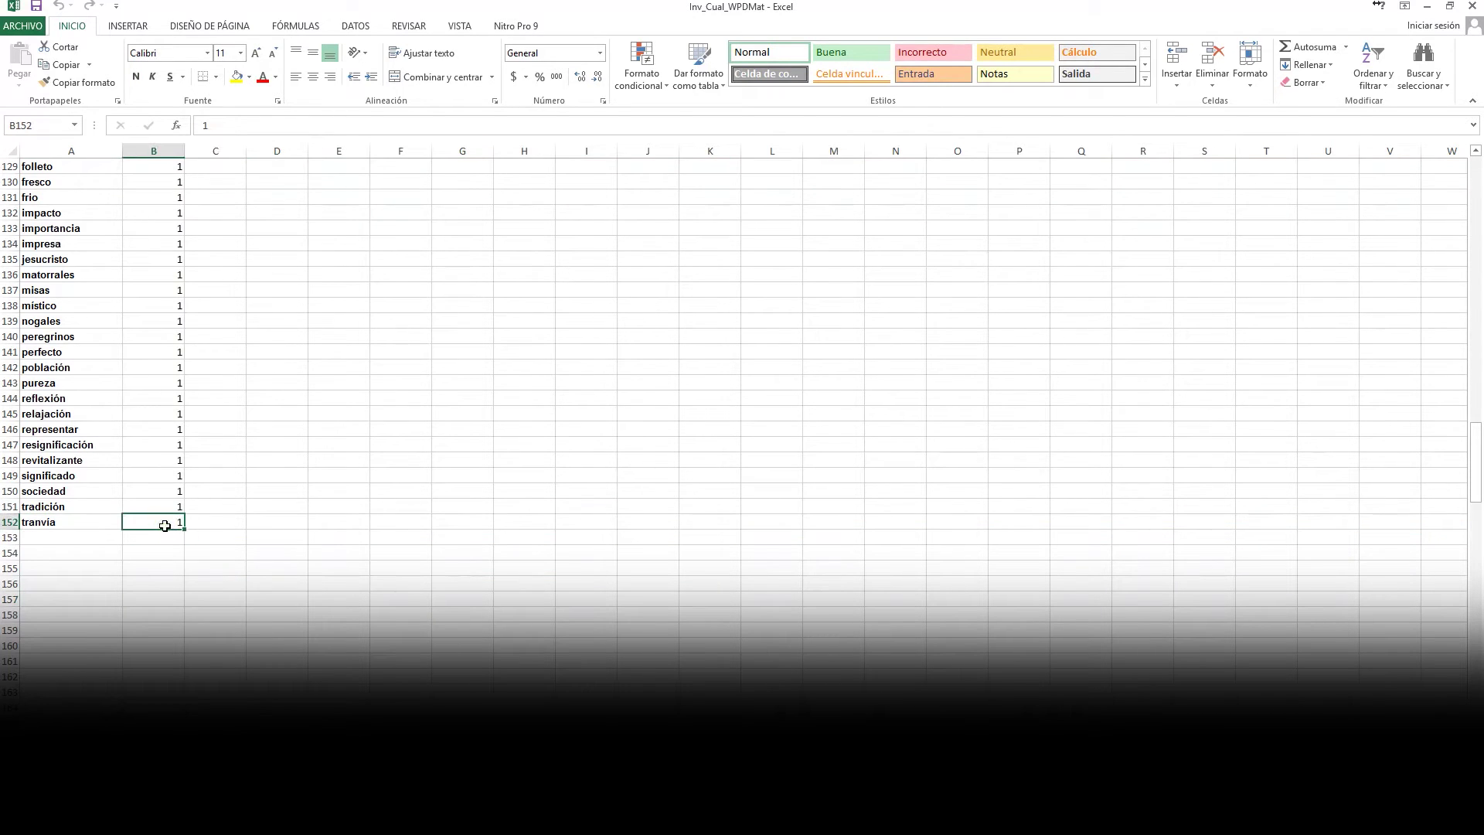
{"action": "left_click_drag", "start_coordinate": [172, 518], "coordinate": [78, 196]}
{"action": "left_click_drag", "start_coordinate": [38, 181], "coordinate": [37, 182]}
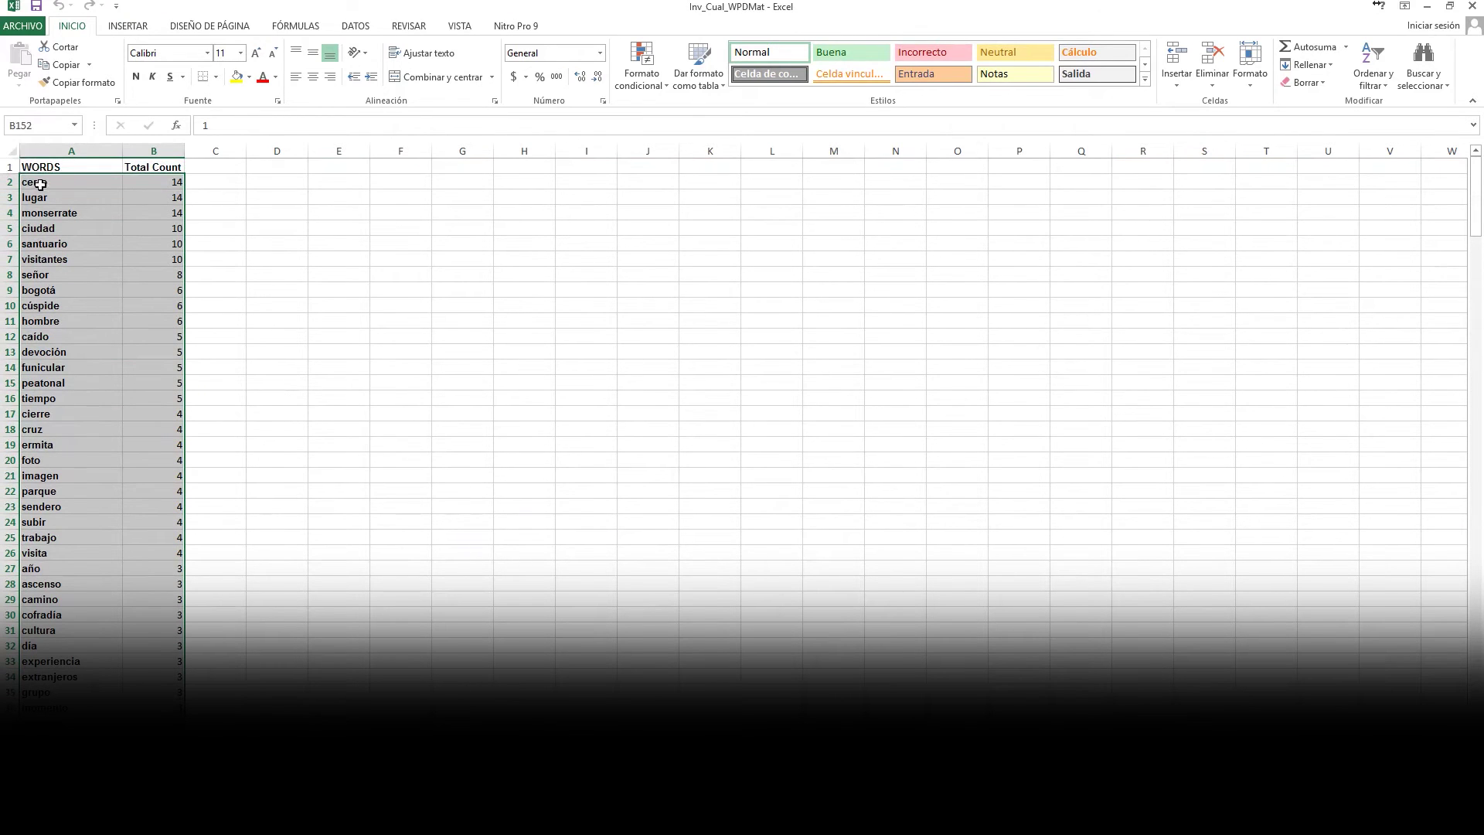
Insert a standard Radial chart of the selected word frequencies.
{"action": "left_click", "coordinate": [127, 27]}
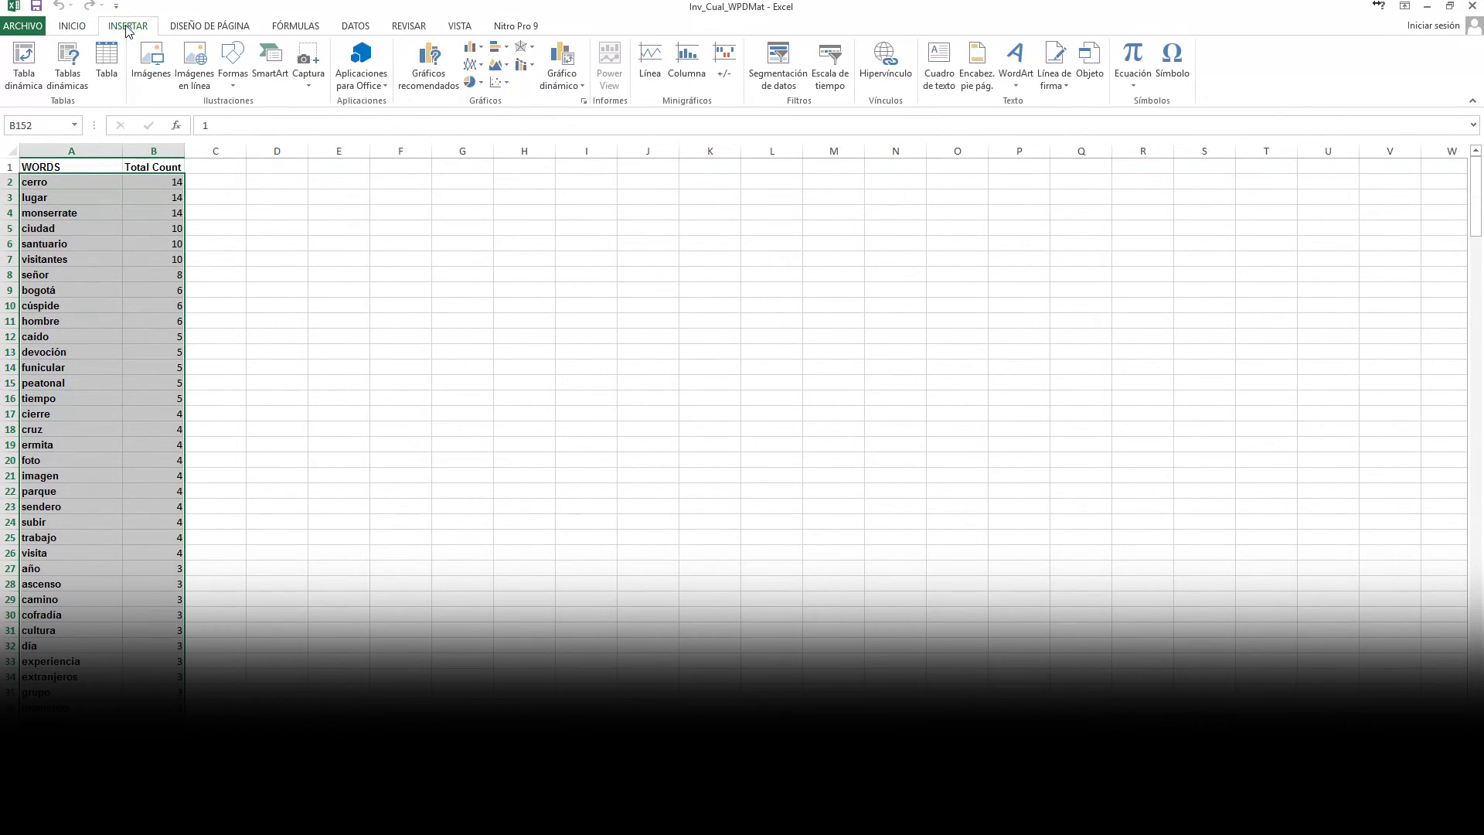
{"action": "left_click", "coordinate": [585, 102]}
{"action": "left_click", "coordinate": [645, 213]}
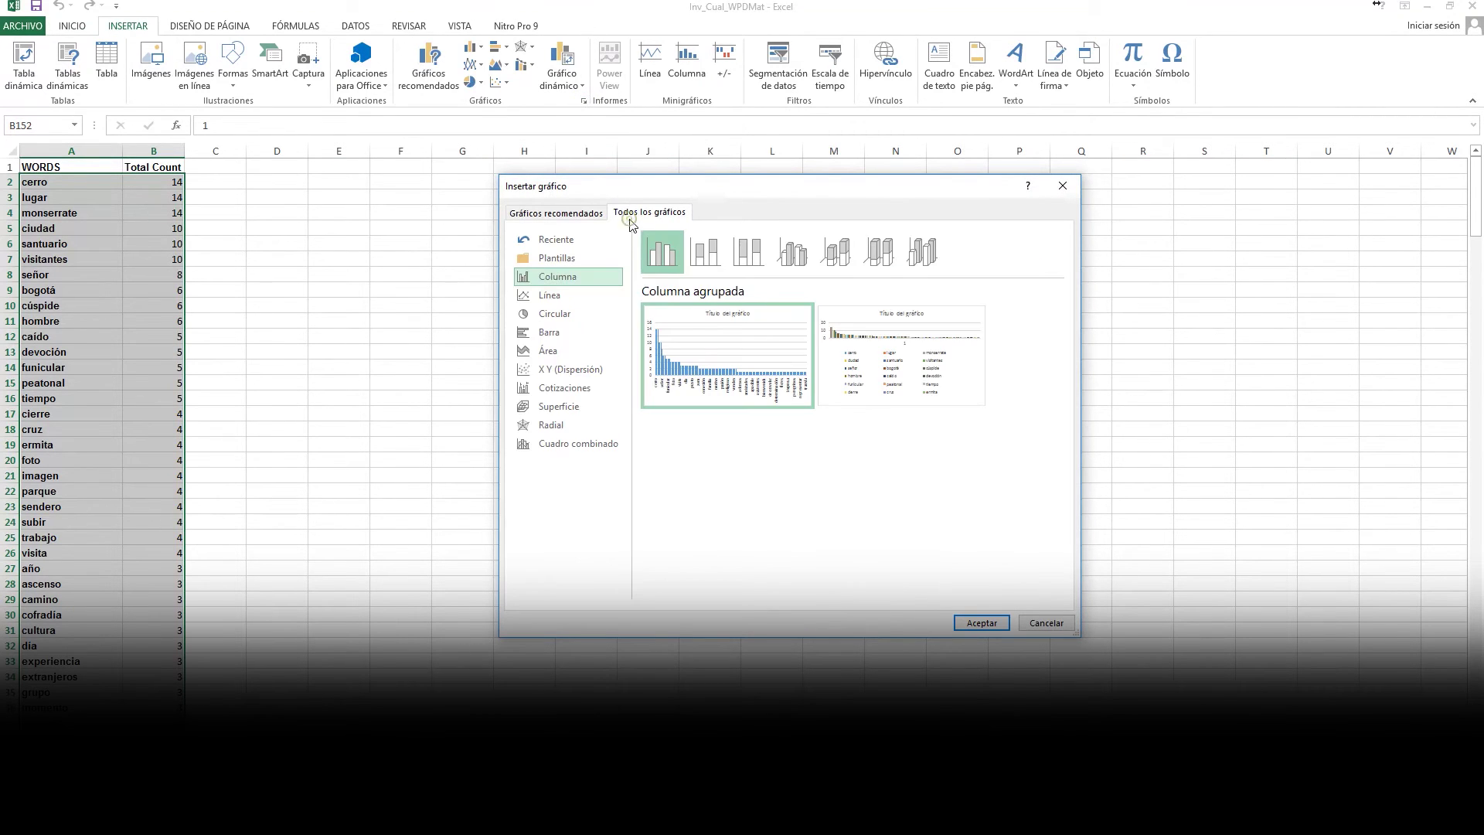
{"action": "left_click", "coordinate": [558, 426]}
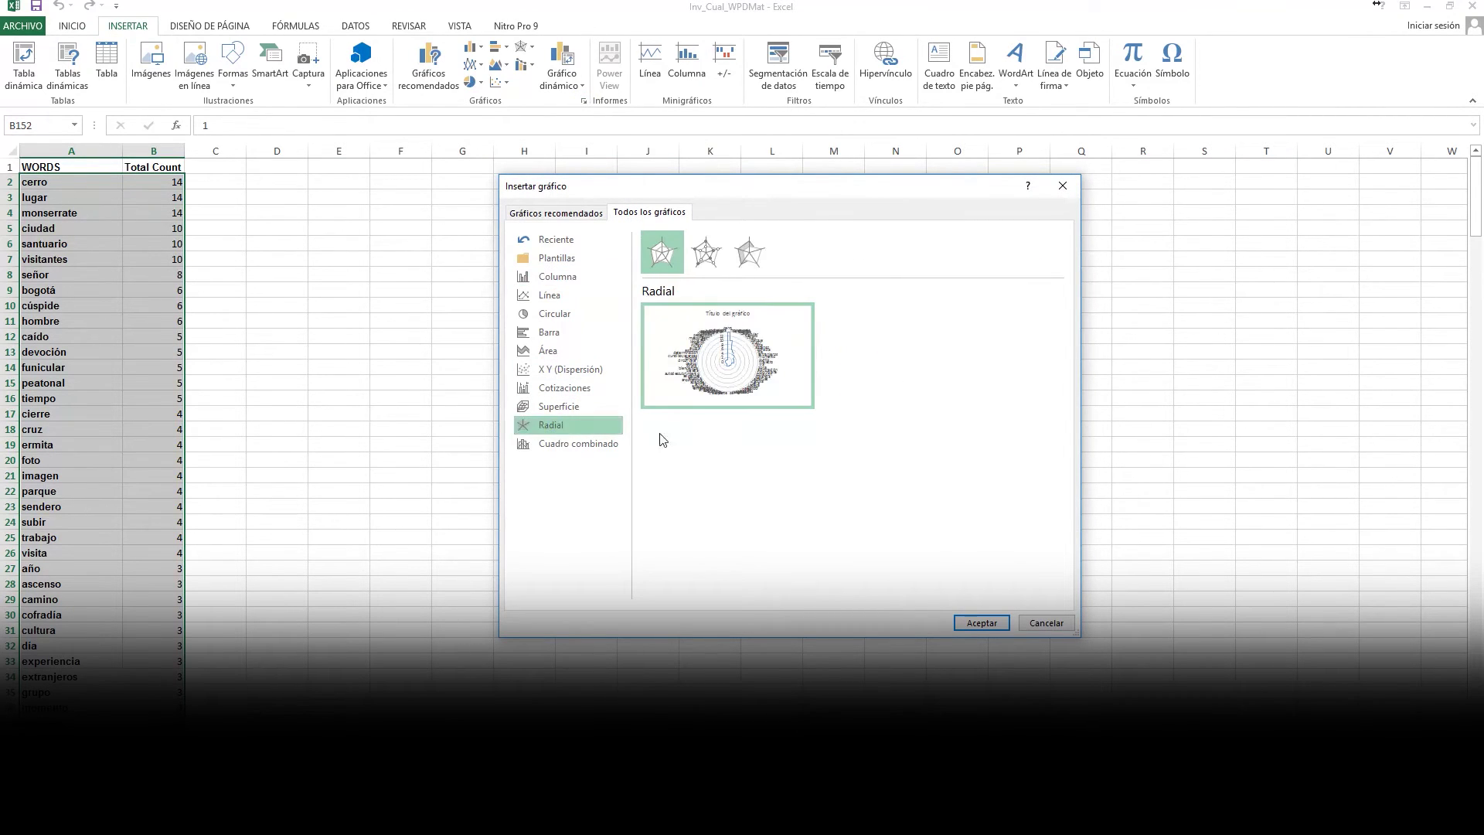
{"action": "mouse_move", "coordinate": [713, 372]}
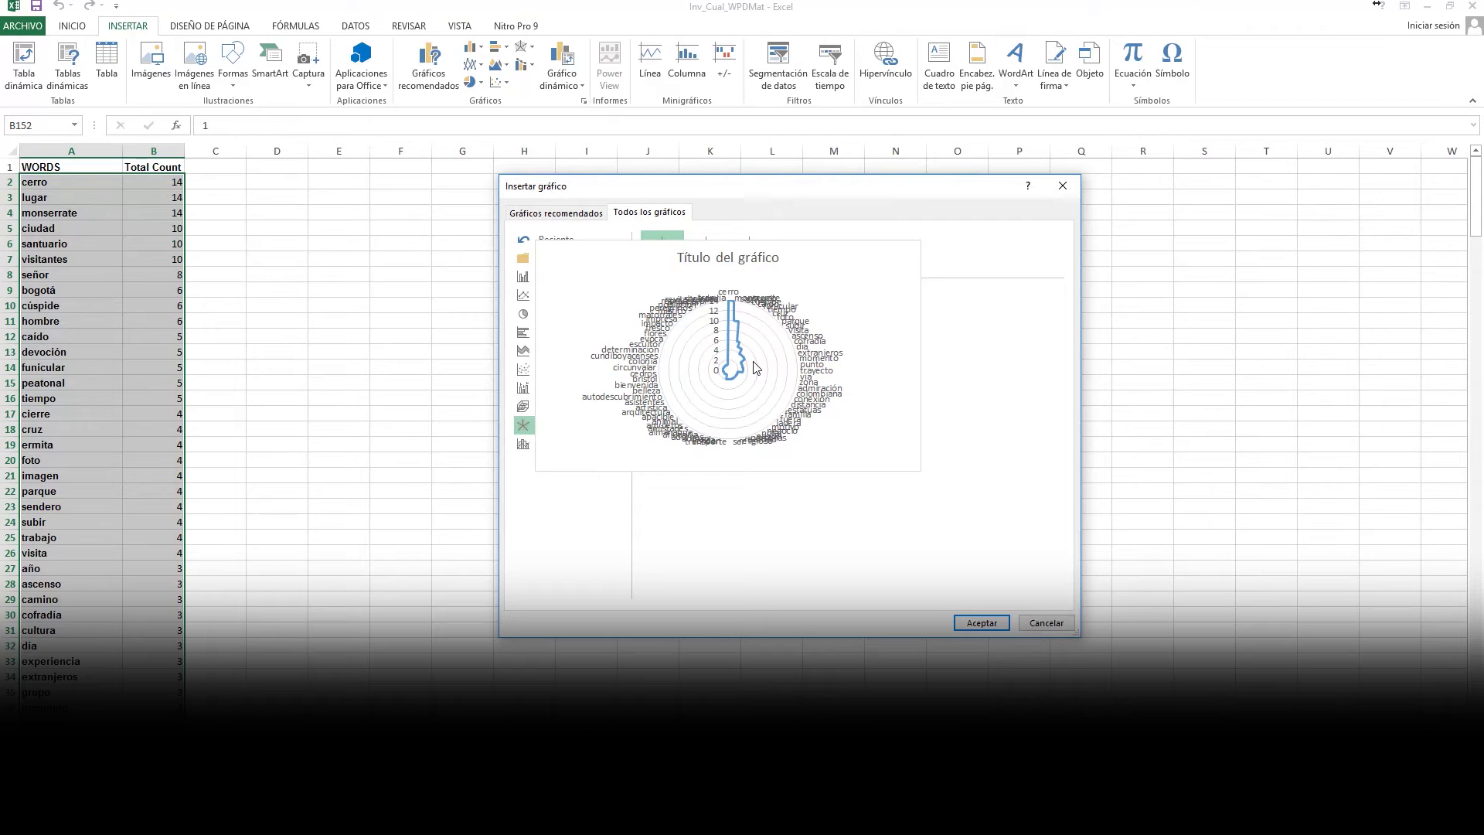
{"action": "left_click", "coordinate": [980, 622]}
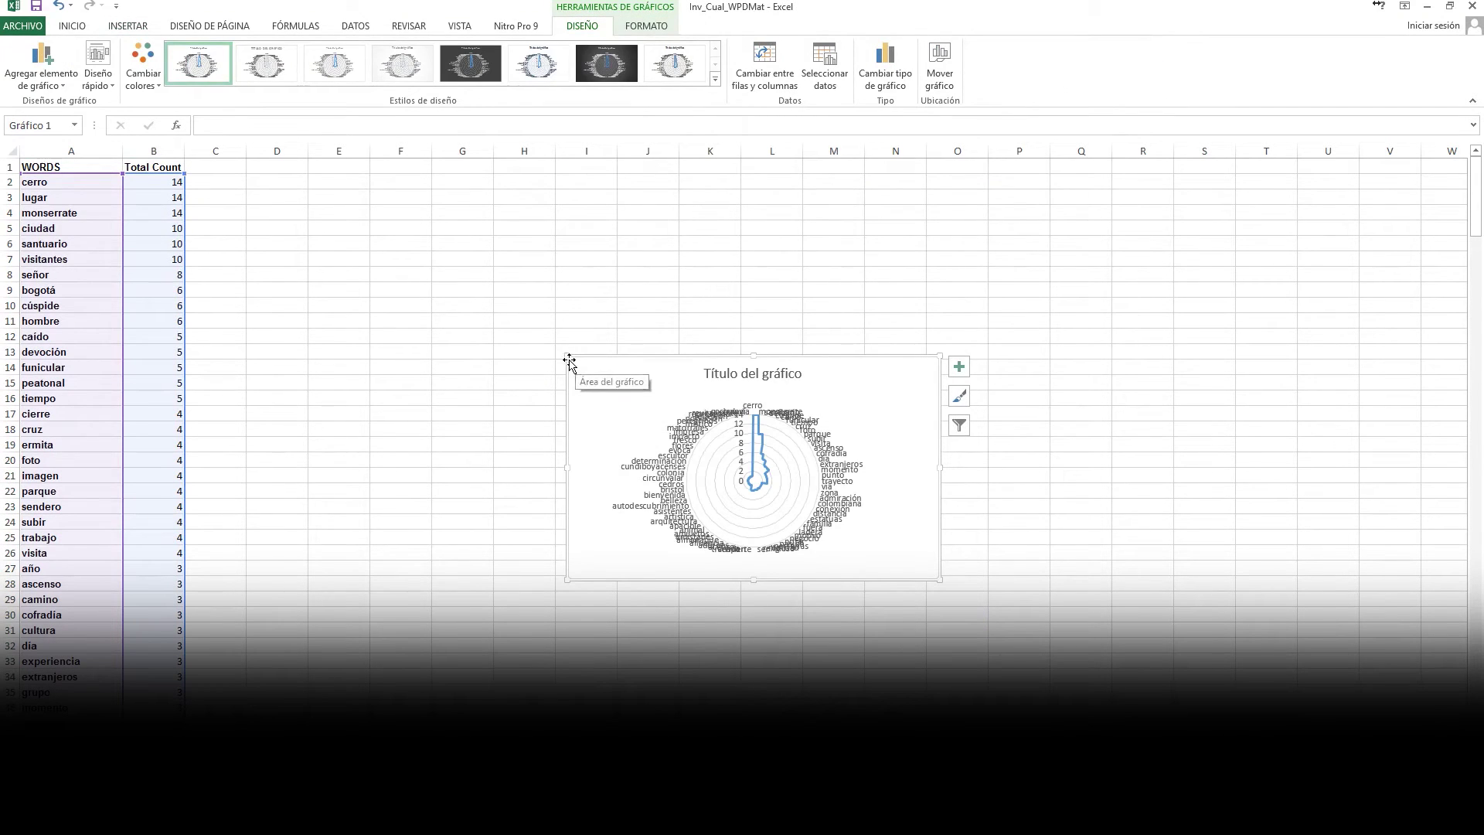
Move the radial chart next to the word table and enlarge it across columns C to M so its labels are readable.
{"action": "left_click_drag", "start_coordinate": [563, 352], "coordinate": [190, 173]}
{"action": "left_click_drag", "start_coordinate": [940, 581], "coordinate": [866, 713]}
{"action": "scroll", "coordinate": [565, 528], "scroll_direction": "up", "scroll_amount": 1}
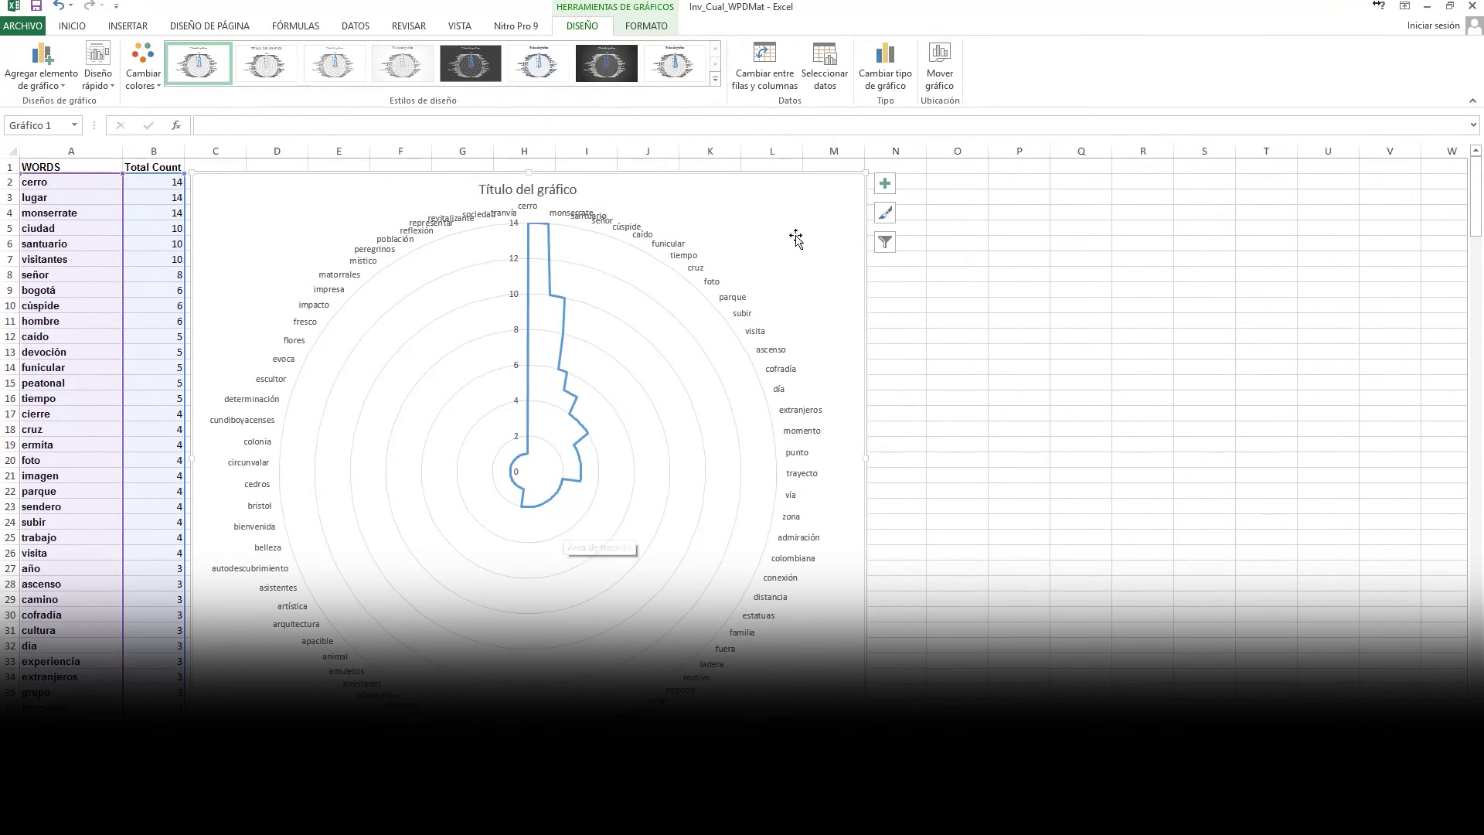
Increase the radial chart's font size to 10,5.
{"action": "left_click", "coordinate": [129, 26]}
{"action": "left_click", "coordinate": [82, 27]}
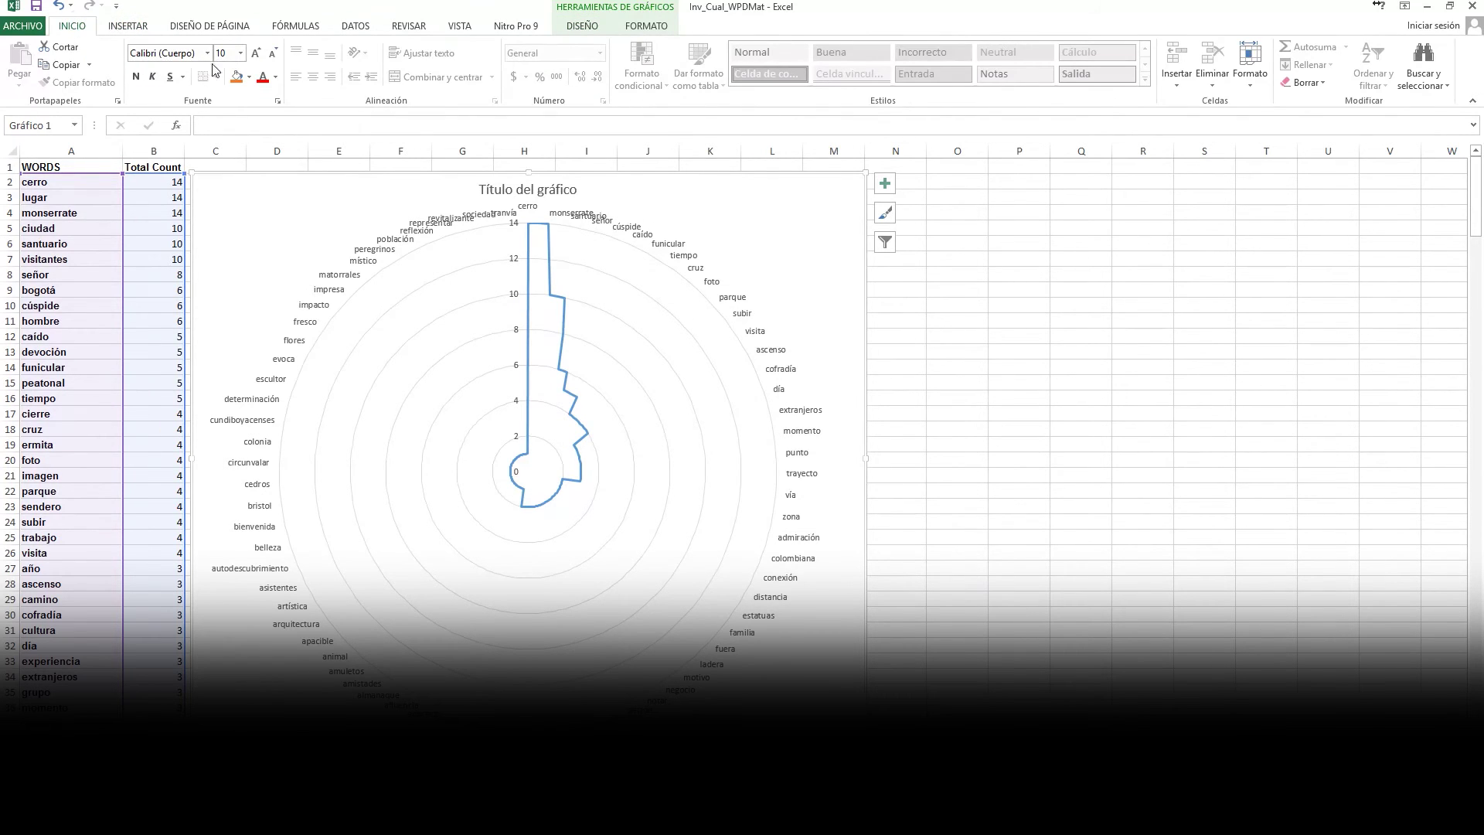
{"action": "left_click", "coordinate": [256, 53]}
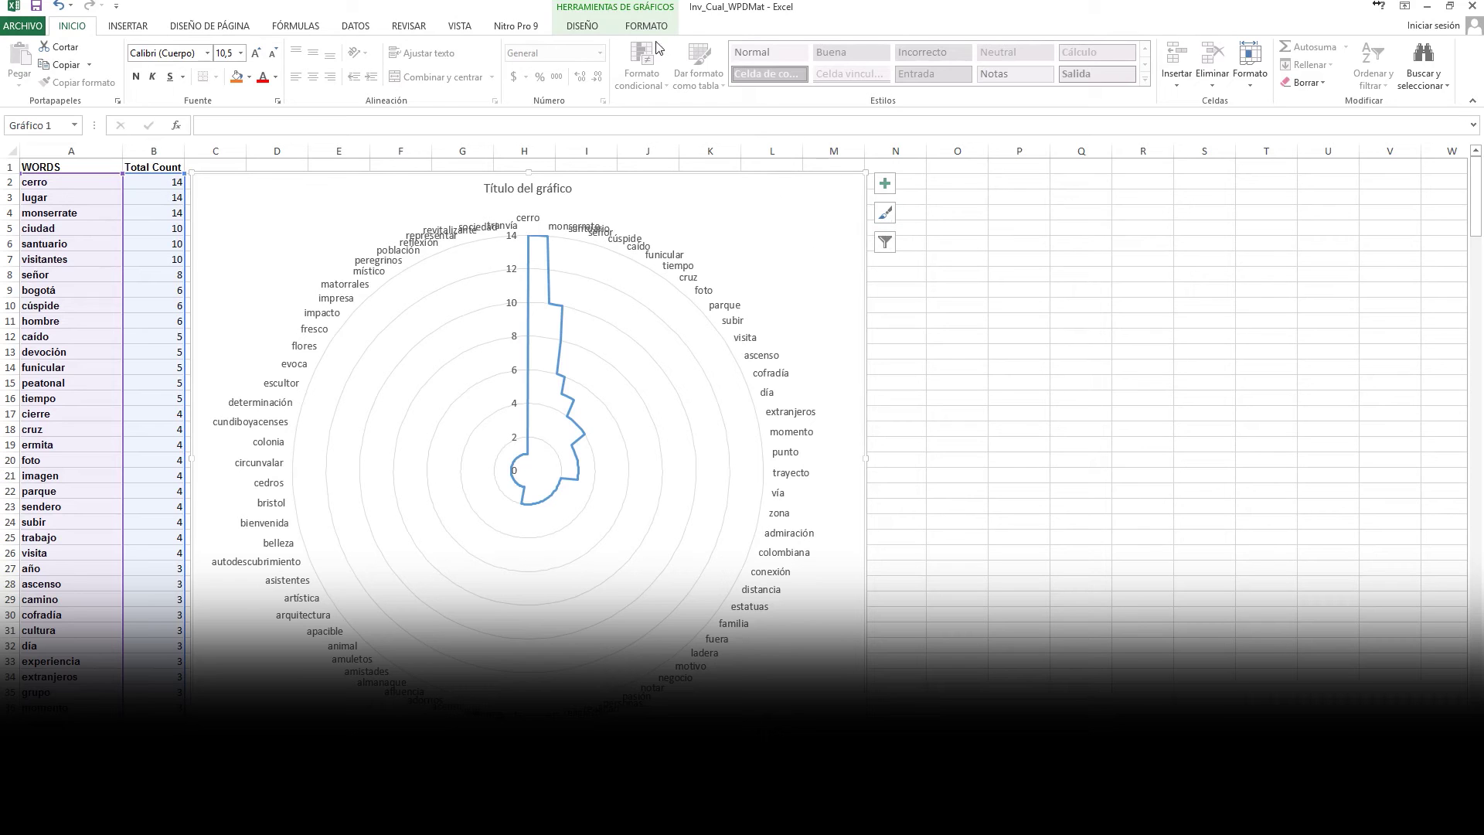
Try the dark chart styles, apply the flat dark-grey one with a glowing series, and change the chart's colours to gold.
{"action": "left_click", "coordinate": [581, 26]}
{"action": "left_click", "coordinate": [613, 65]}
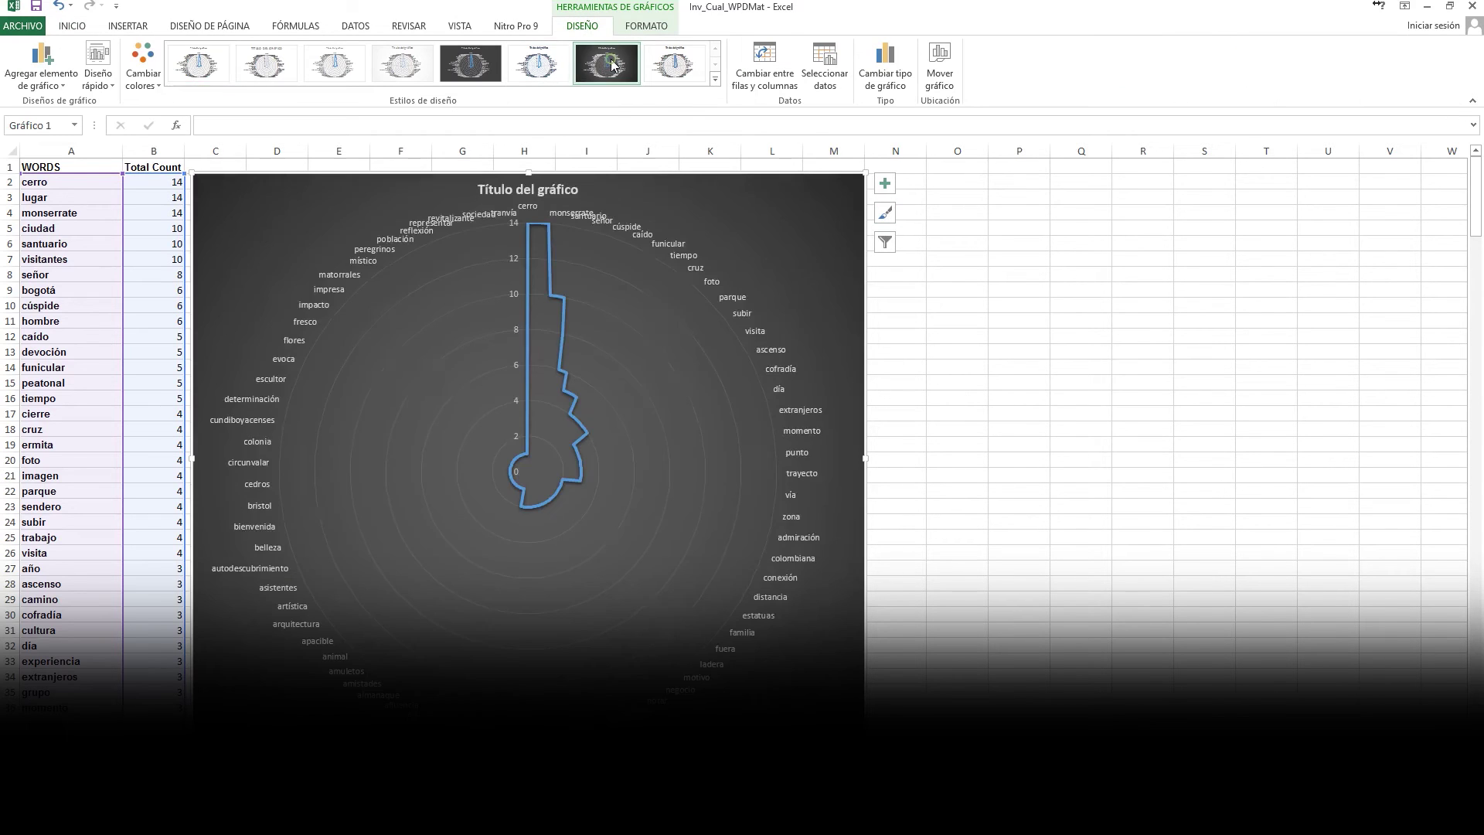
{"action": "left_click", "coordinate": [491, 64]}
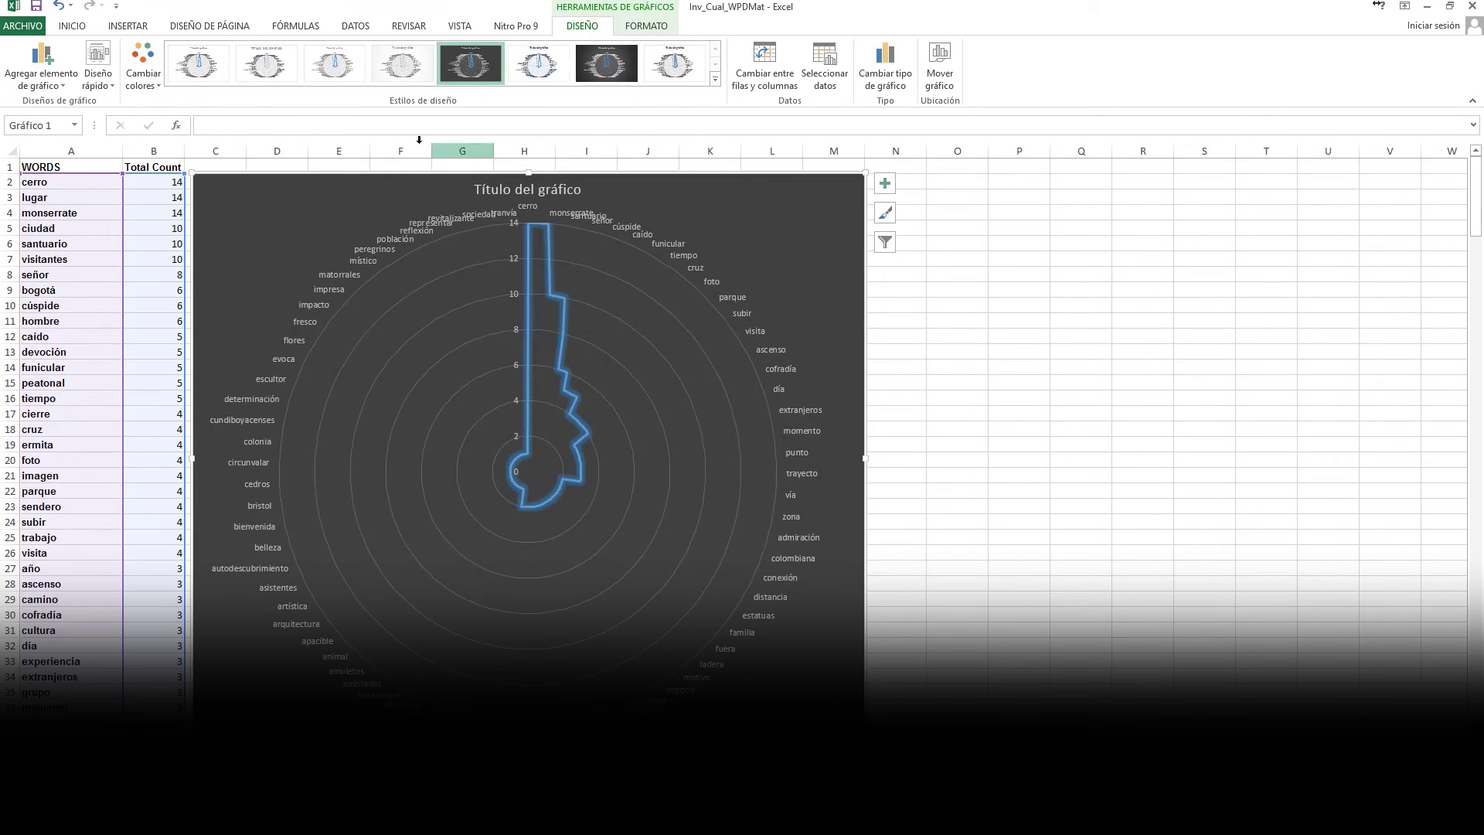
{"action": "left_click", "coordinate": [143, 74]}
{"action": "left_click", "coordinate": [167, 313]}
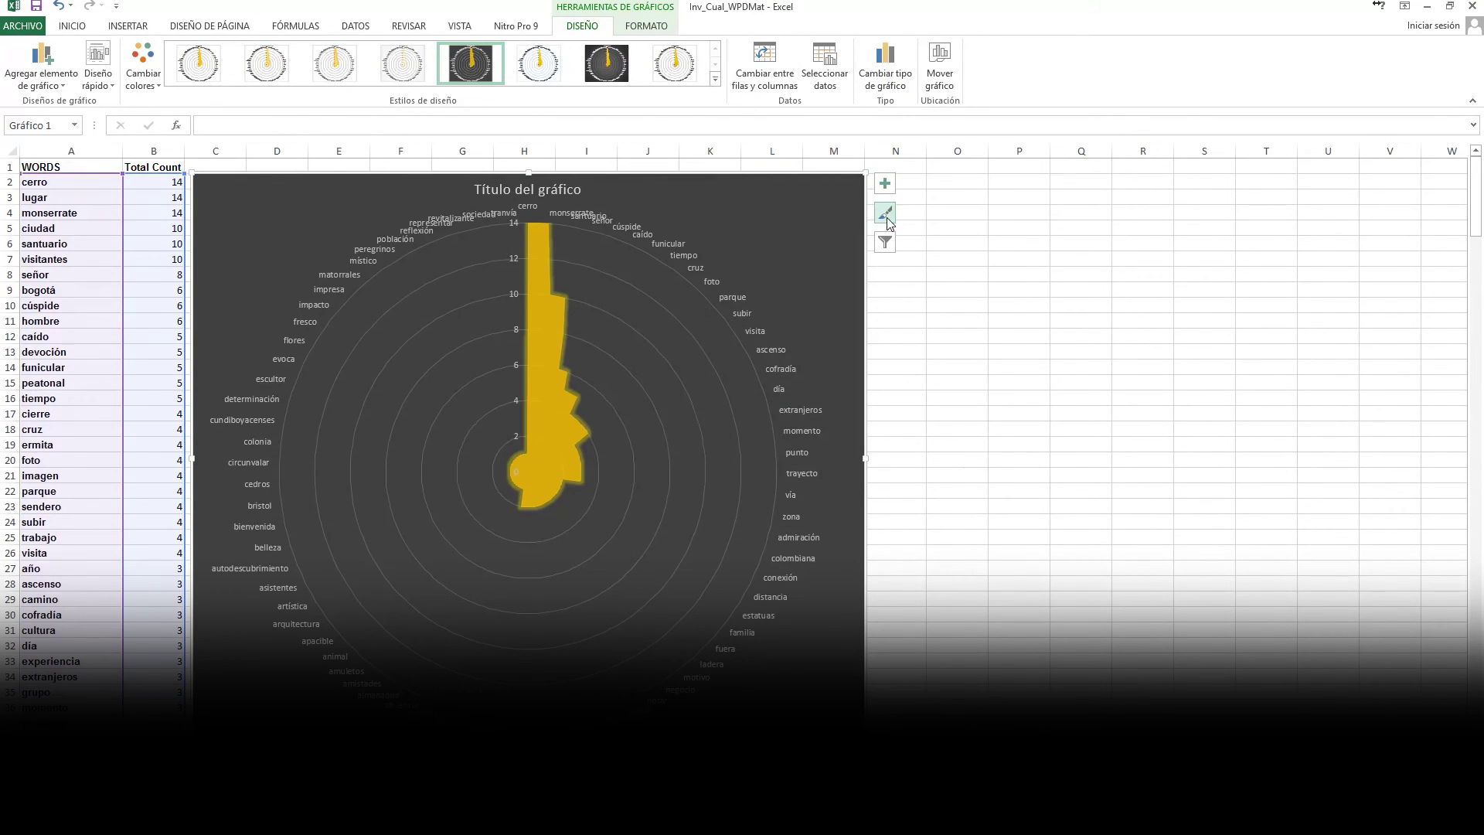
{"action": "right_click", "coordinate": [643, 265]}
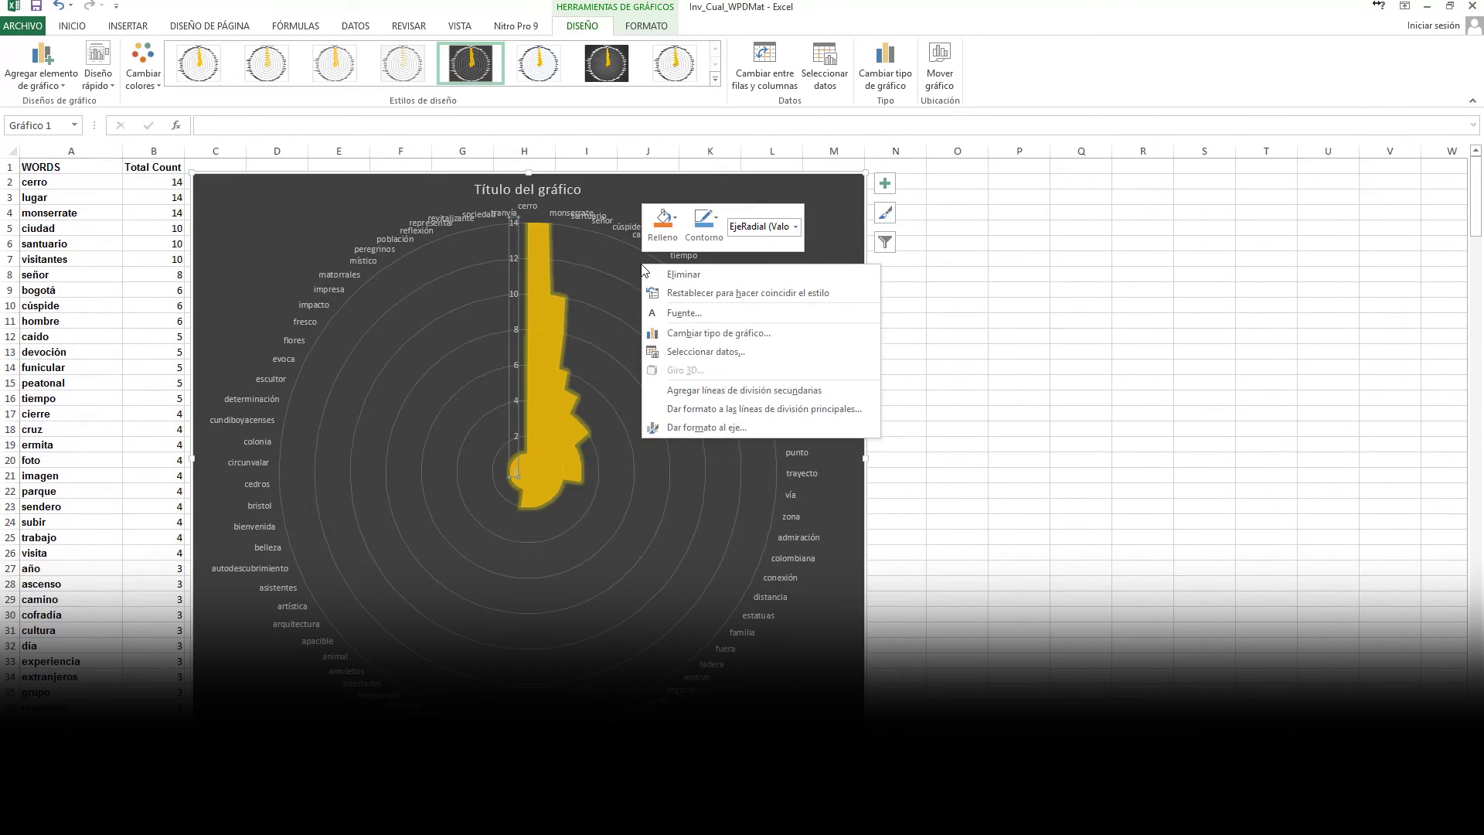
{"action": "left_click", "coordinate": [796, 227]}
{"action": "left_click", "coordinate": [762, 245]}
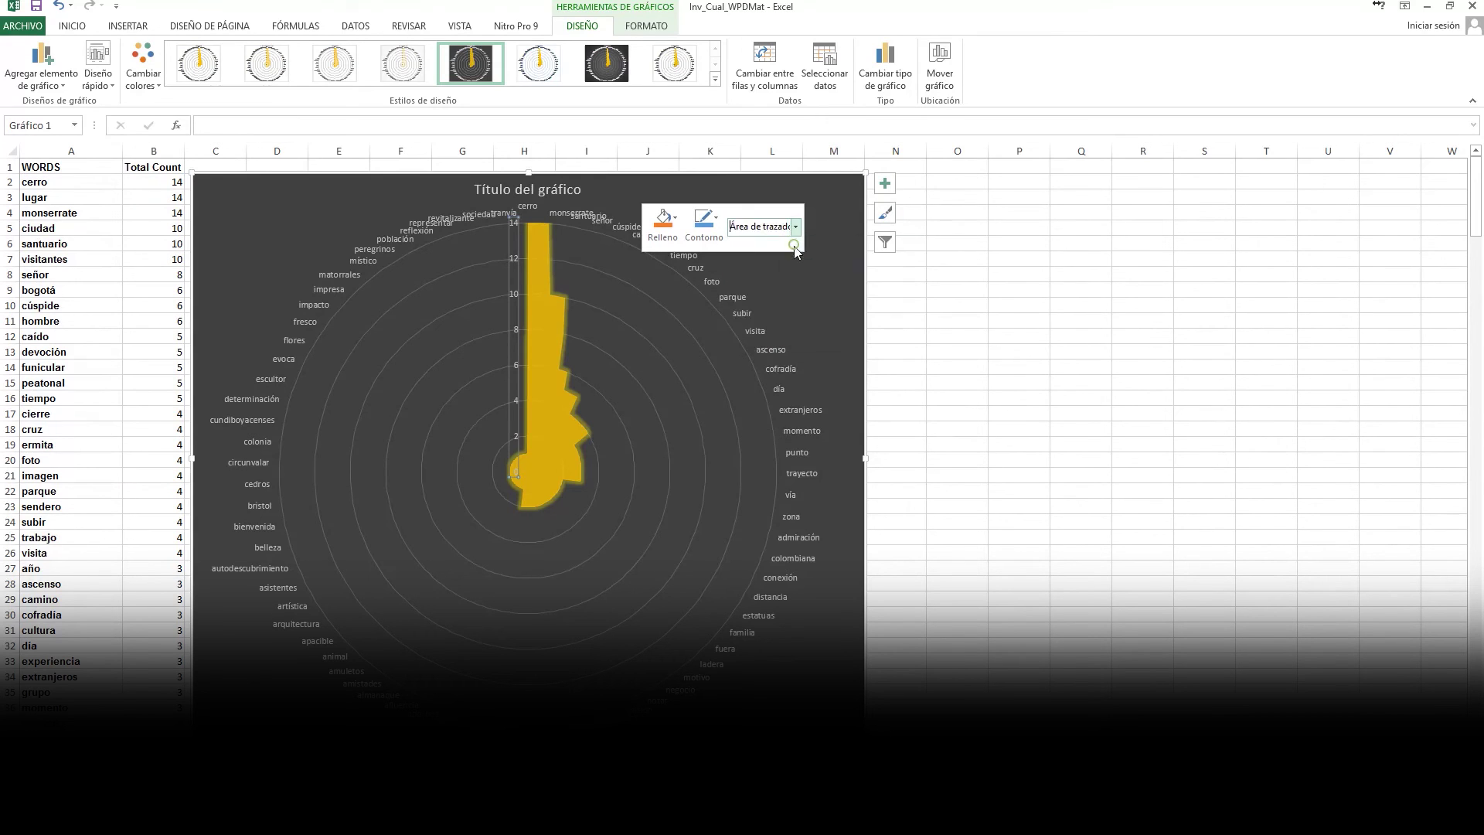
{"action": "left_click", "coordinate": [796, 227]}
{"action": "left_click", "coordinate": [762, 245]}
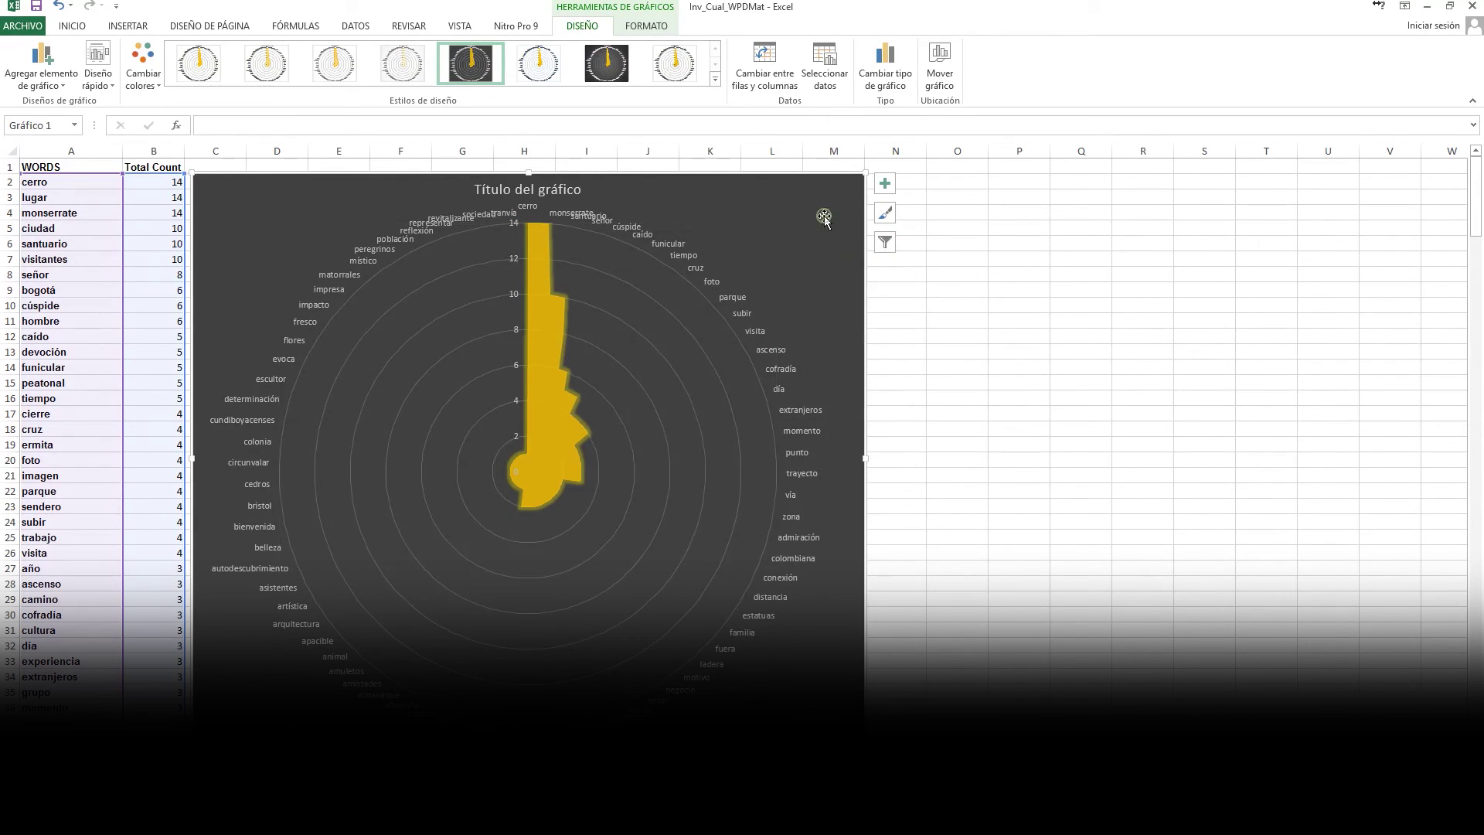
{"action": "right_click", "coordinate": [823, 216]}
{"action": "left_click", "coordinate": [1083, 315]}
Switch back to the Inv_Cual project in ATLAS.ti and go through documents P 1 and P 2 to the P 3 video.
{"action": "key", "text": "alt+Tab"}
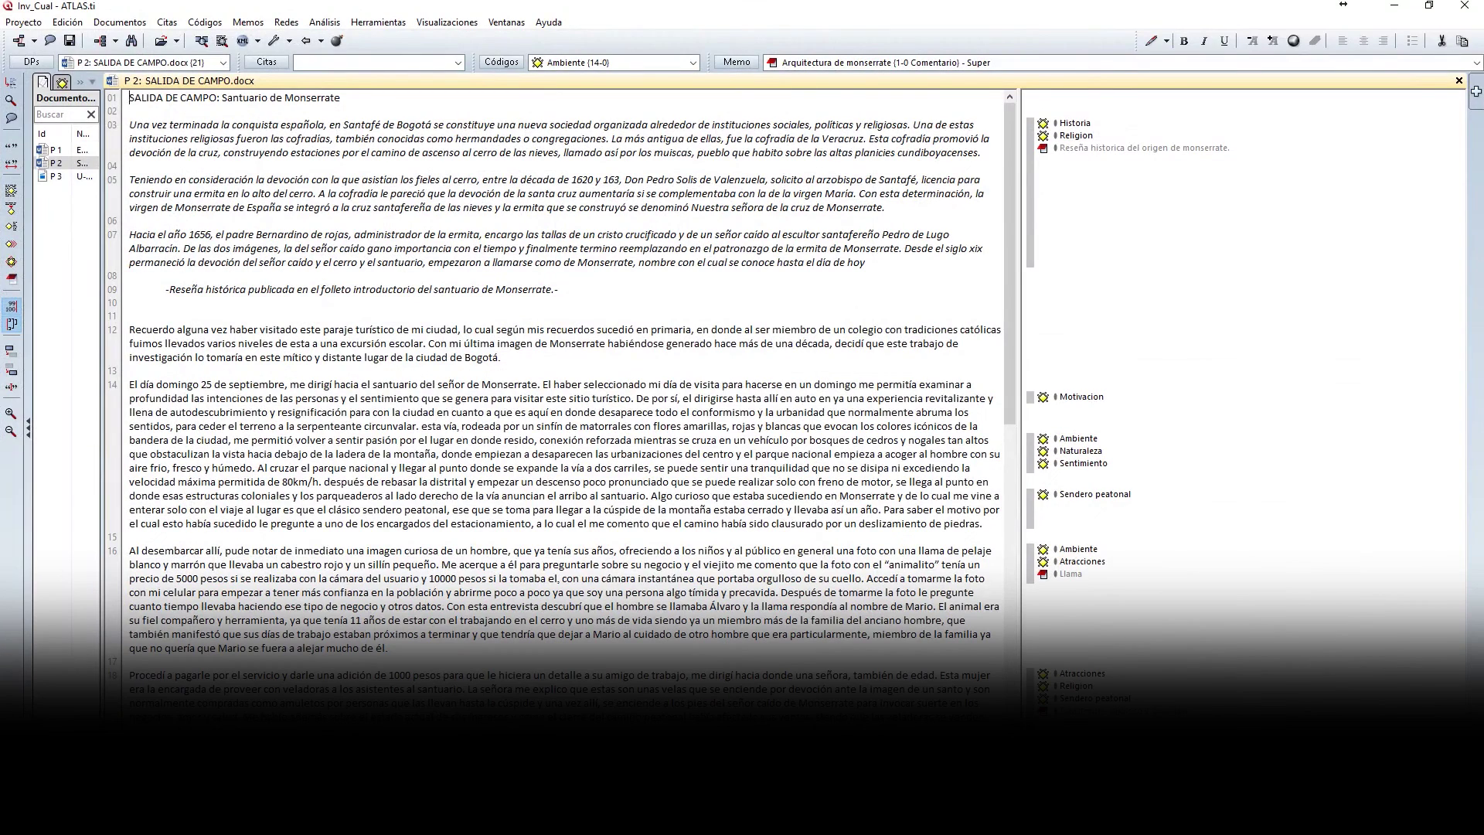
{"action": "left_click", "coordinate": [57, 151]}
{"action": "left_click", "coordinate": [56, 163]}
{"action": "left_click", "coordinate": [56, 176]}
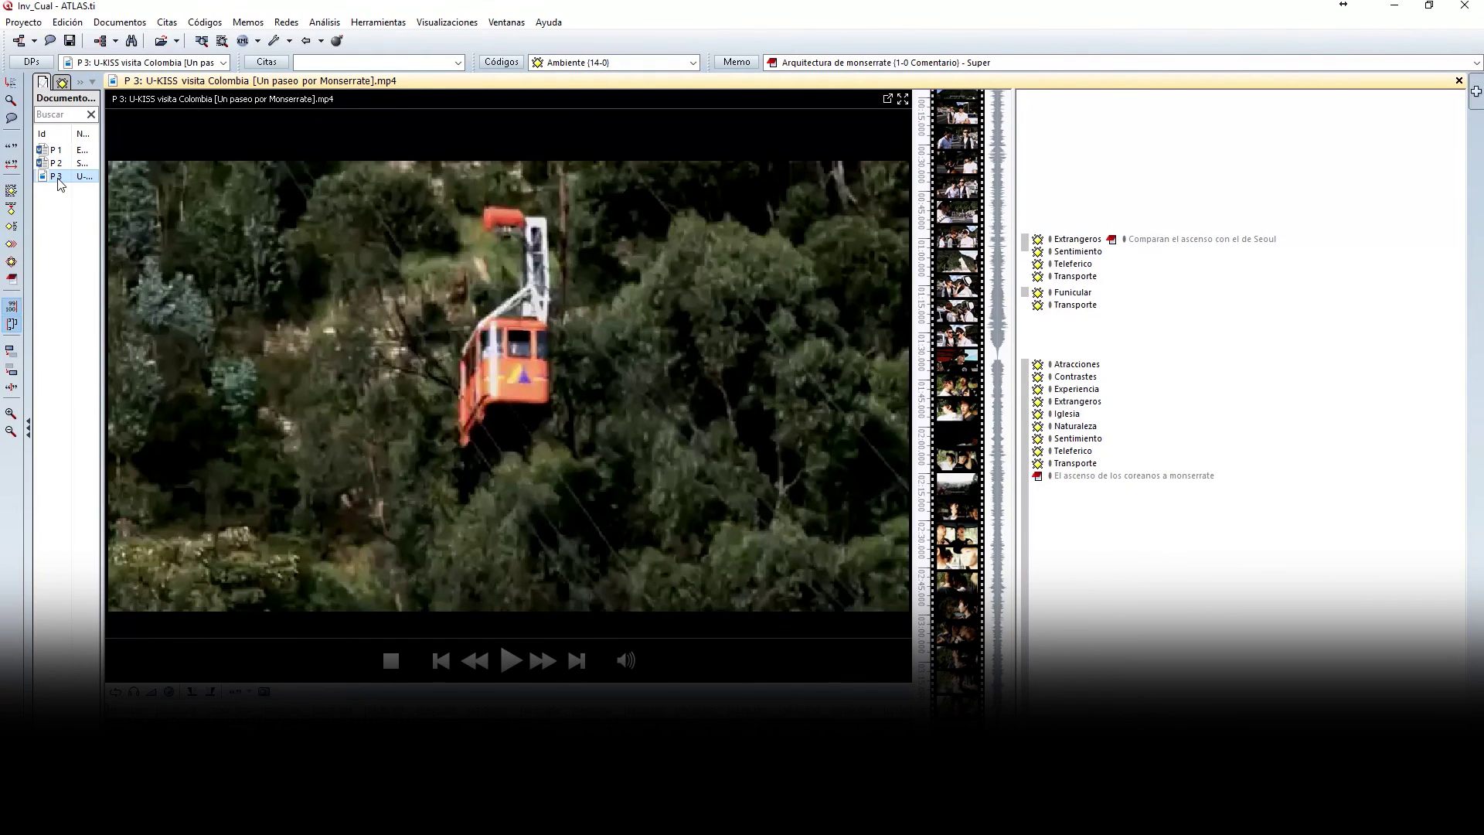